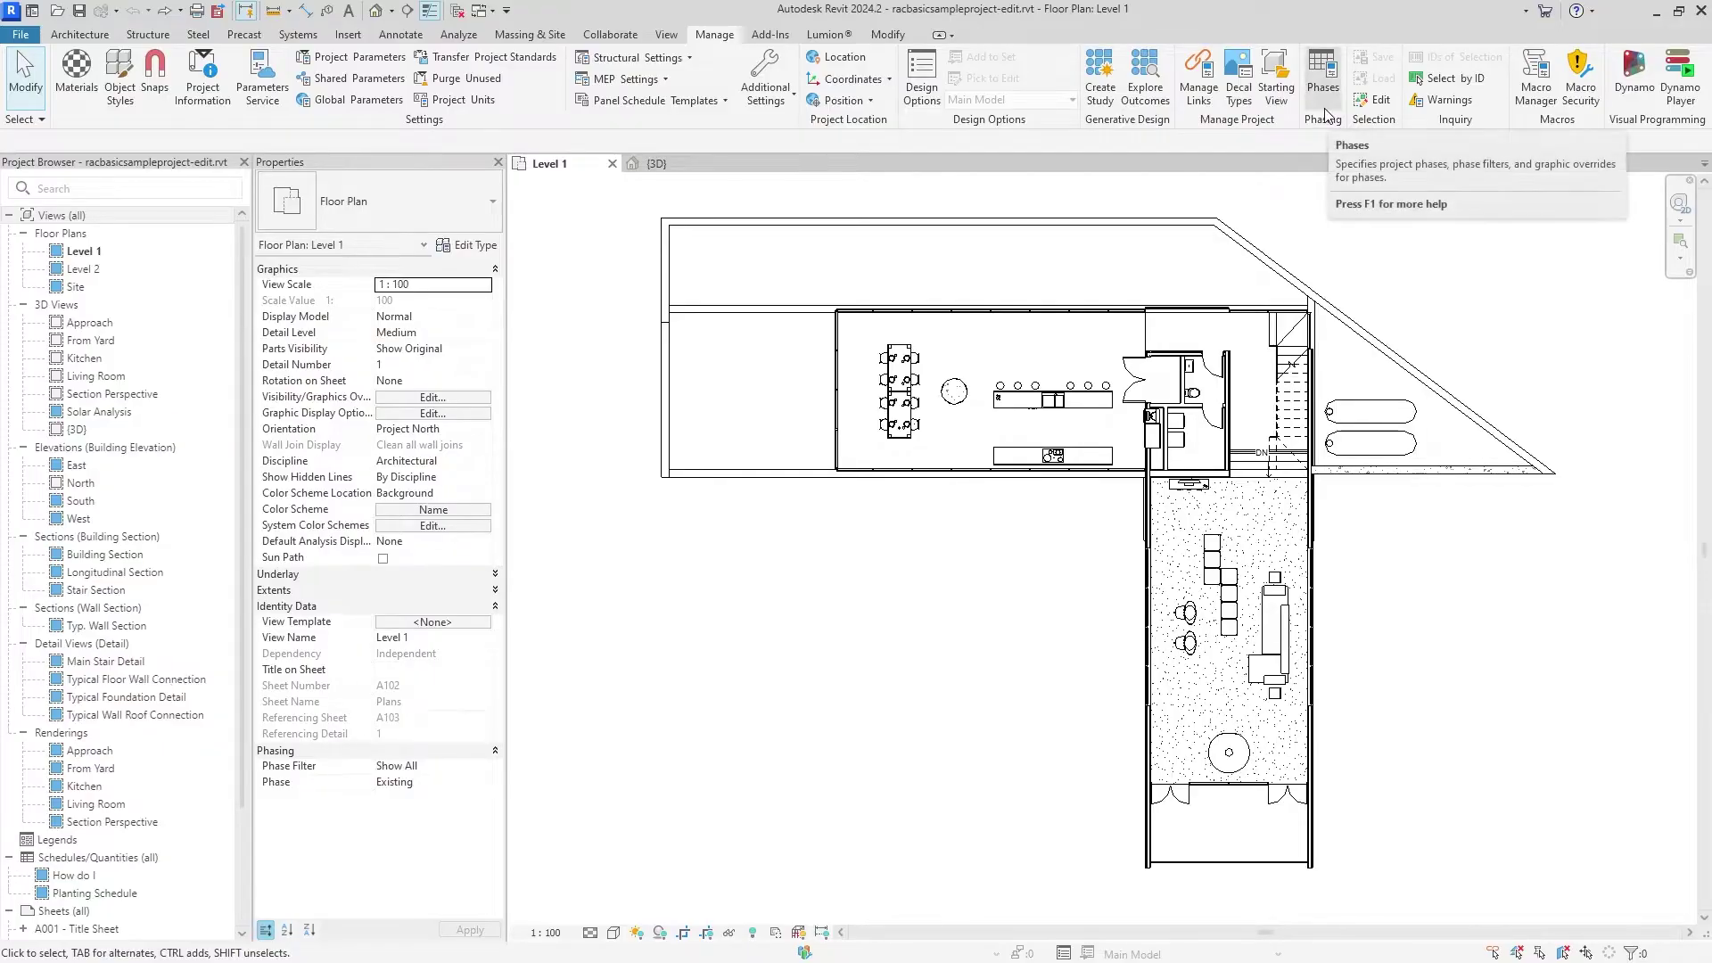
Review the Existing and New Construction phases in the project Phasing settings.
{"action": "left_click", "coordinate": [1324, 80]}
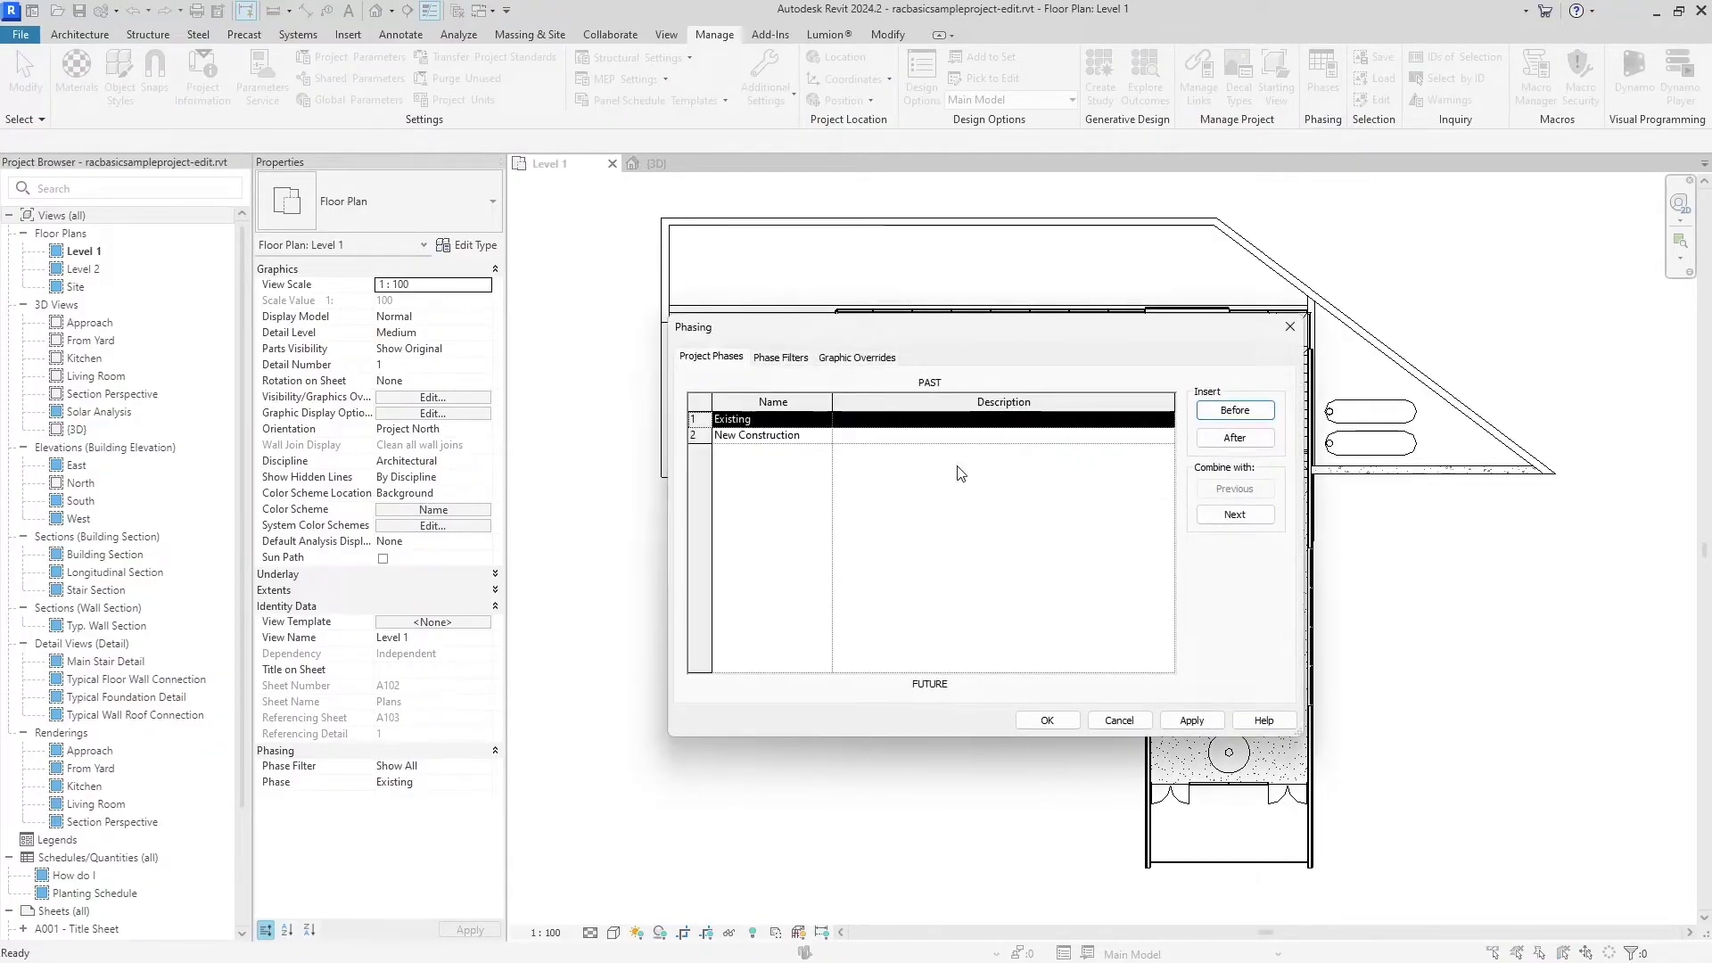
{"action": "left_click", "coordinate": [700, 419]}
{"action": "left_click", "coordinate": [700, 435]}
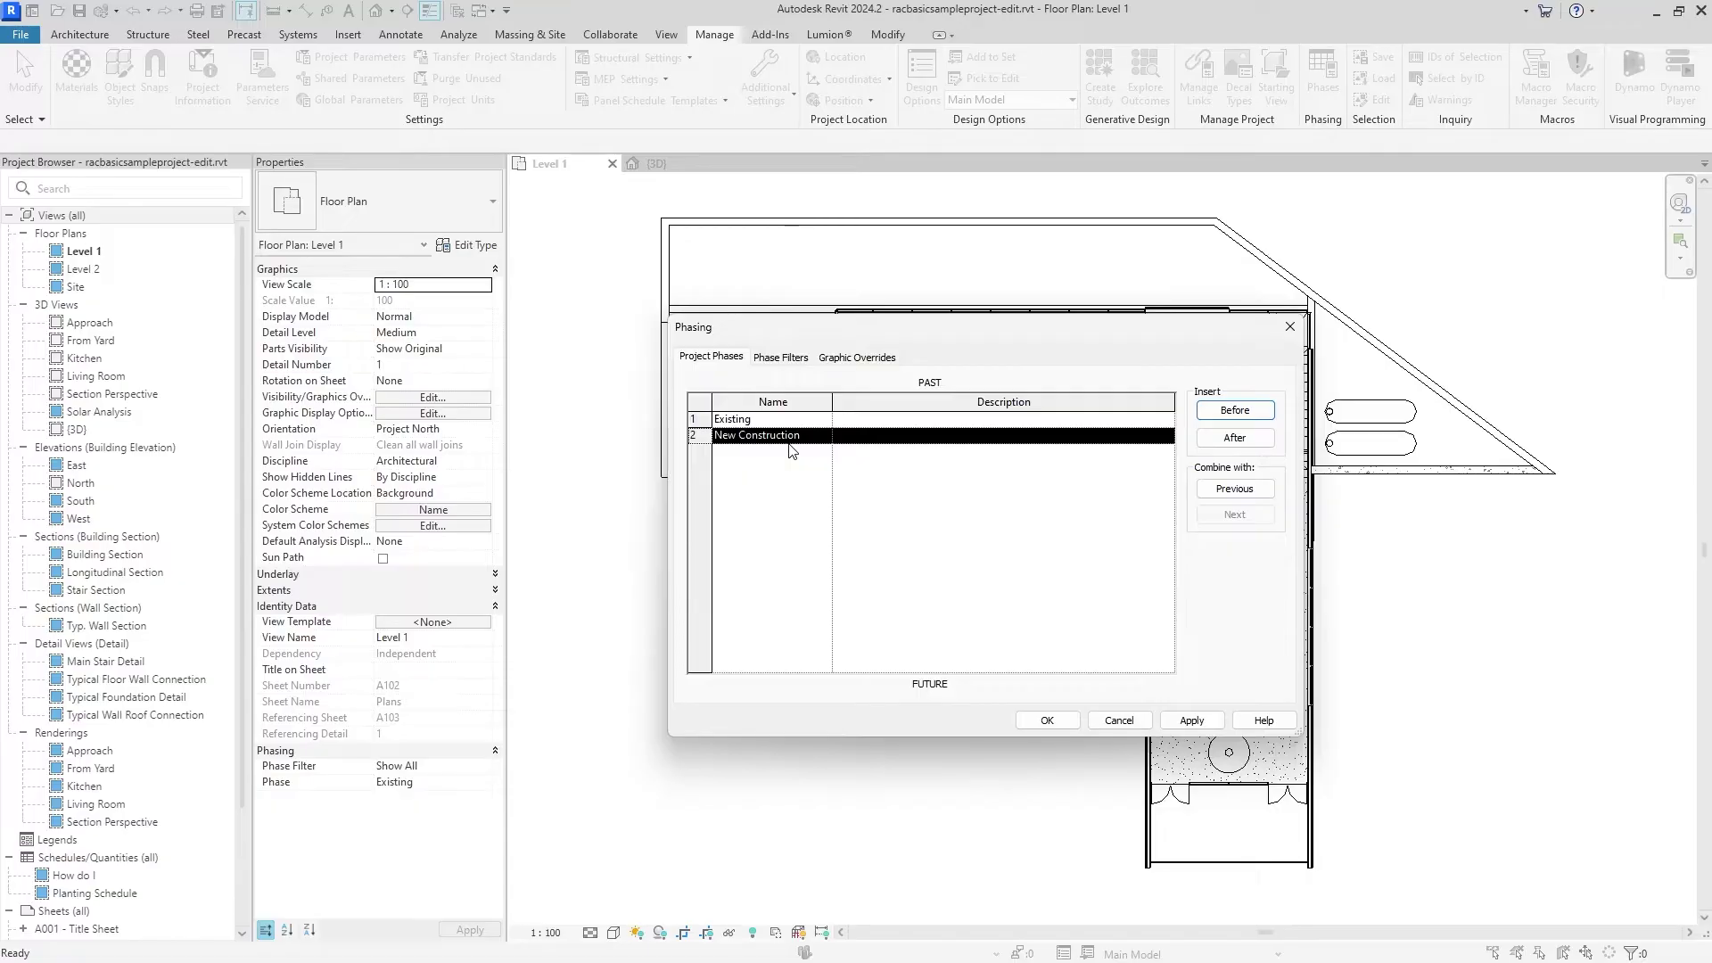
{"action": "left_click", "coordinate": [1048, 720]}
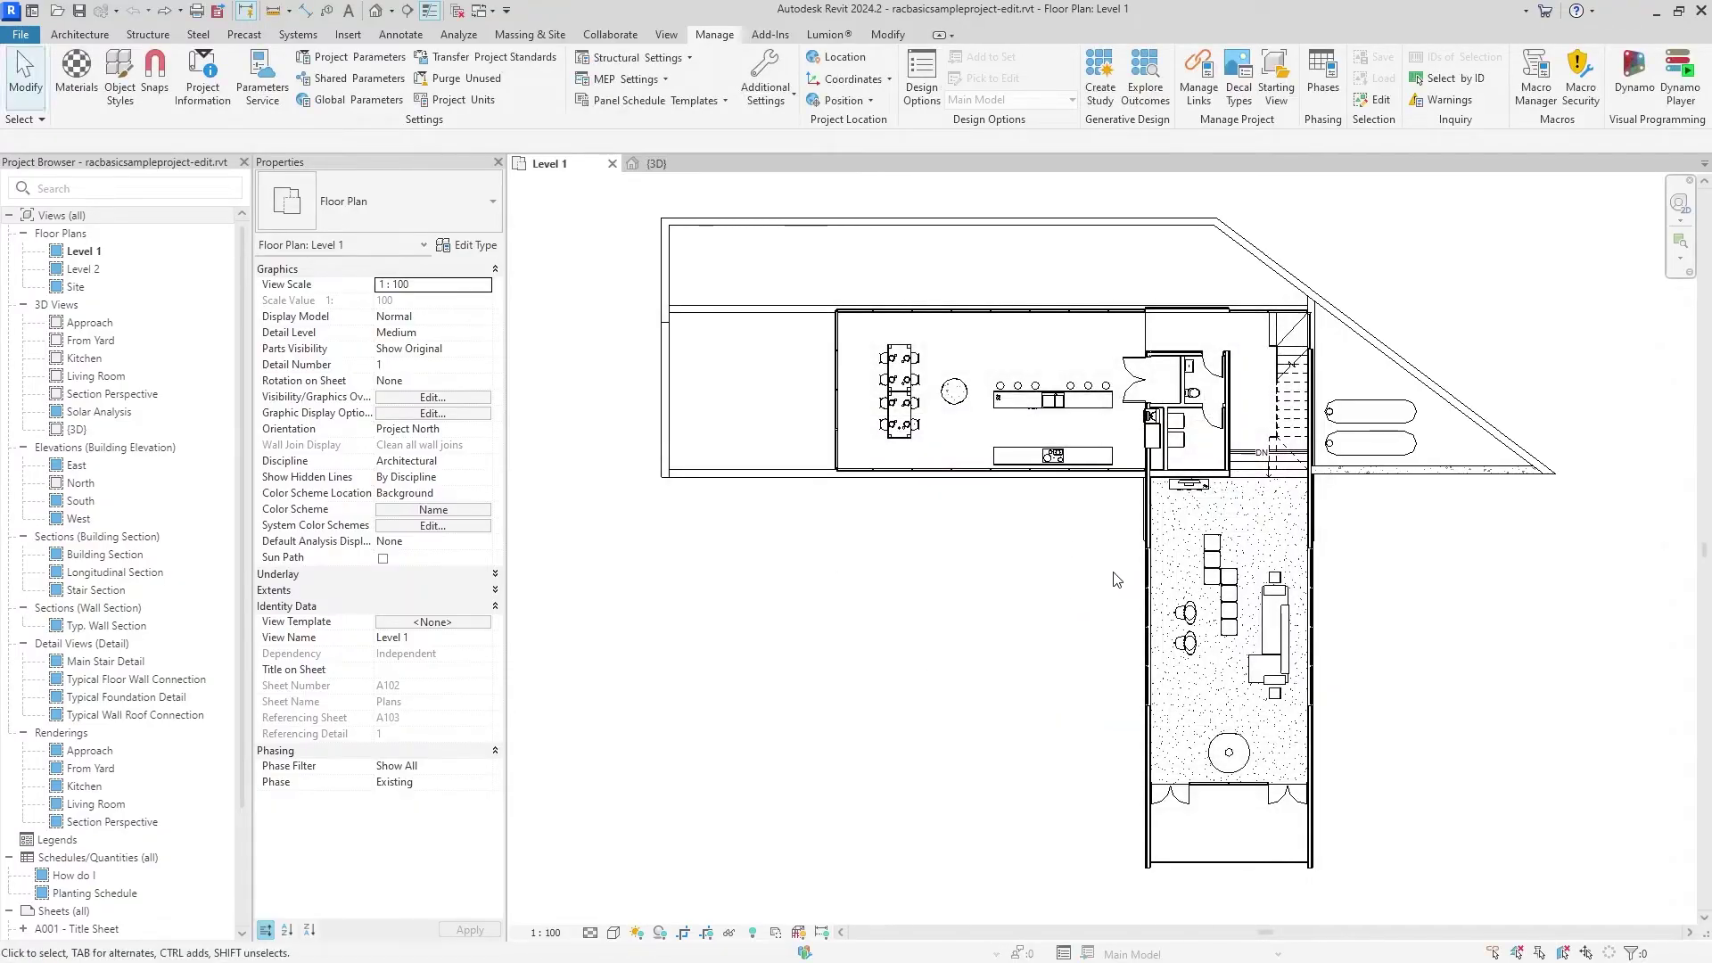
{"action": "scroll", "coordinate": [1092, 576], "scroll_direction": "down", "scroll_amount": 1}
Check the phasing of the round column, a dining chair and the upper curtain wall.
{"action": "middle_click_drag", "start_coordinate": [1092, 575], "coordinate": [1080, 559]}
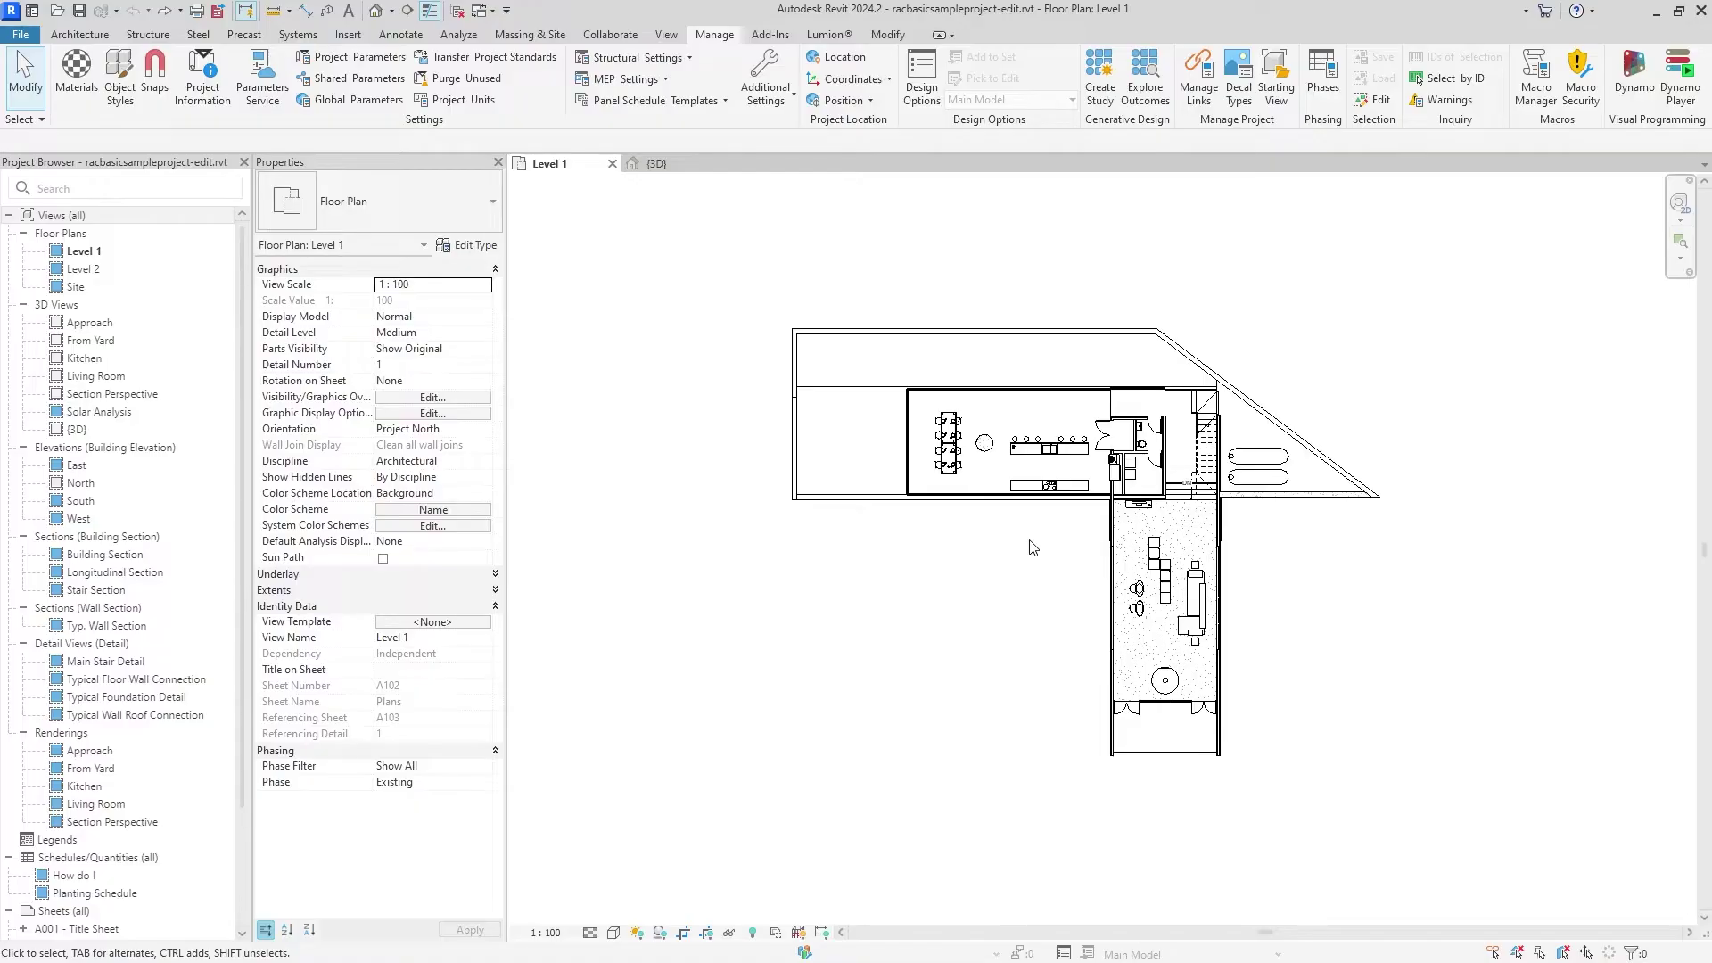
{"action": "left_click_drag", "start_coordinate": [1538, 243], "coordinate": [635, 836]}
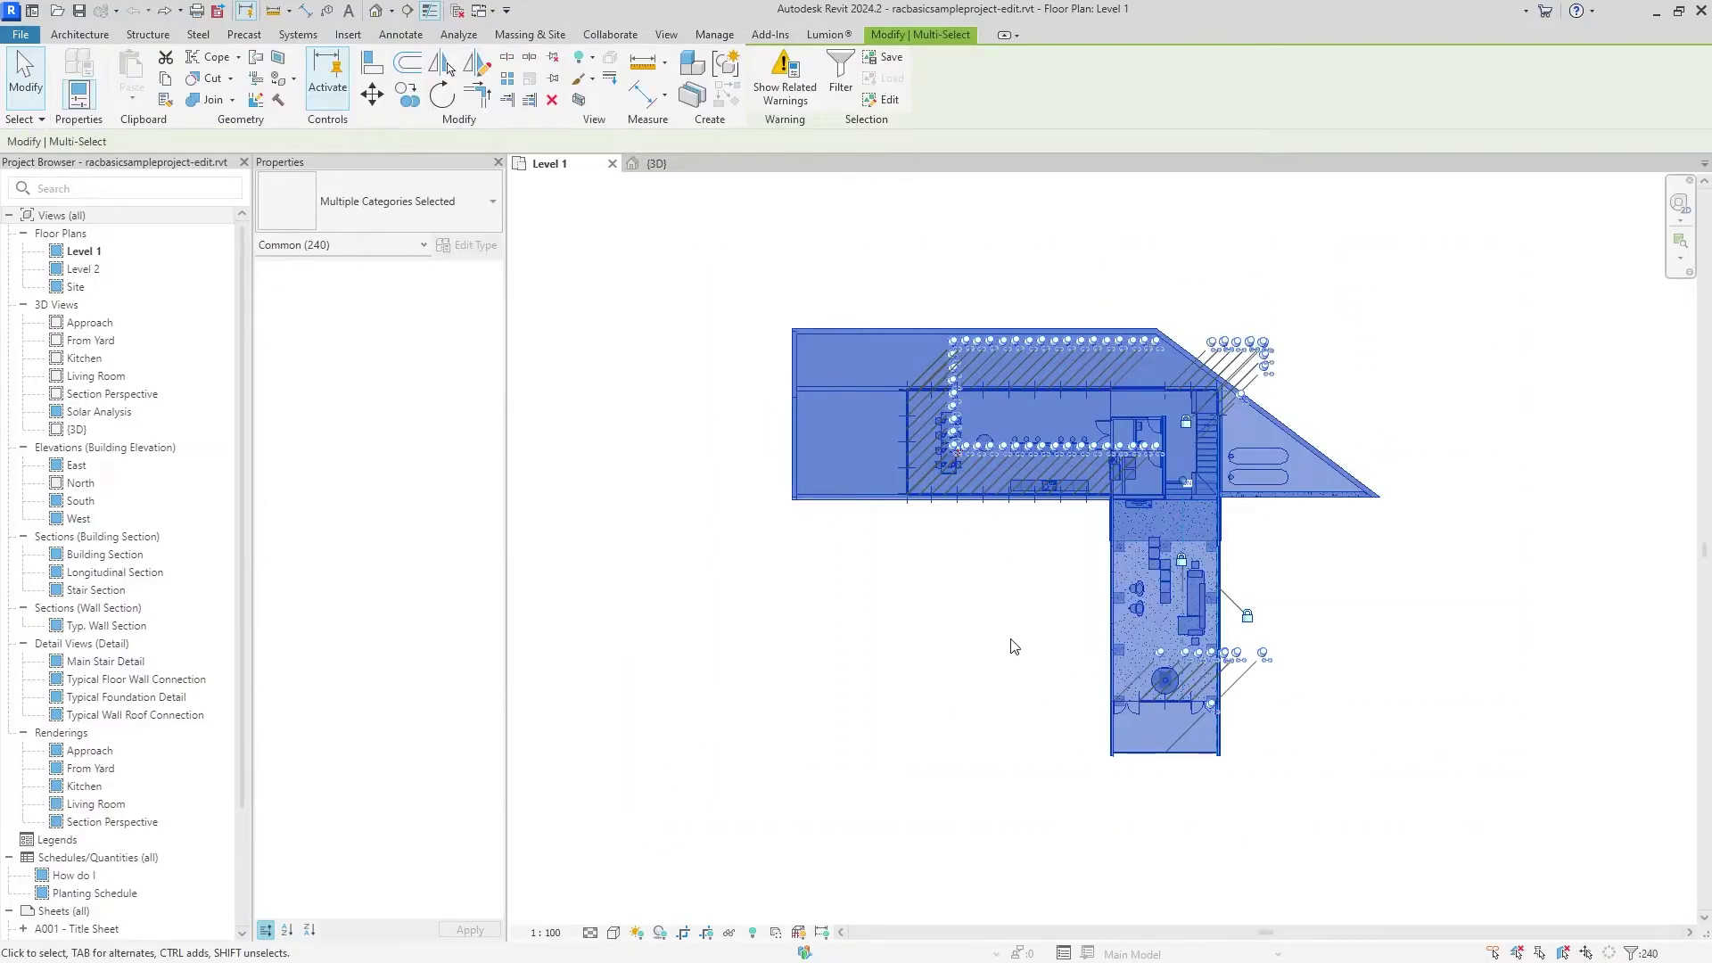
{"action": "left_click", "coordinate": [1014, 646]}
{"action": "scroll", "coordinate": [1016, 508], "scroll_direction": "up", "scroll_amount": 6}
{"action": "left_click", "coordinate": [980, 504]}
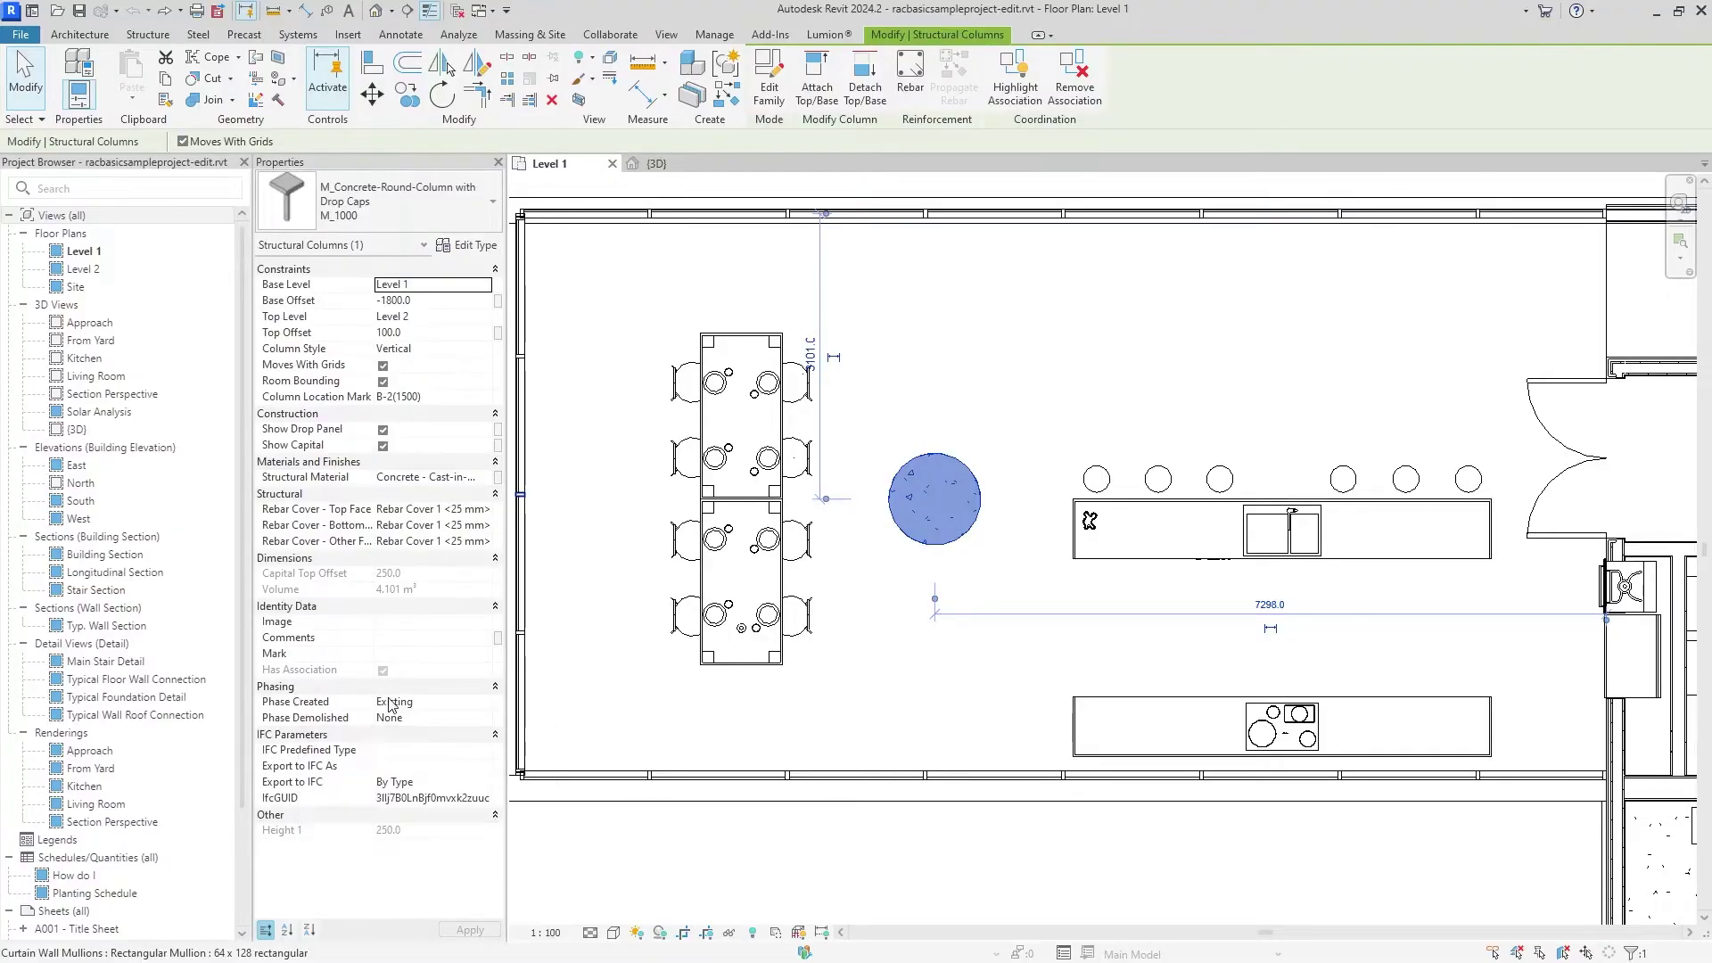
{"action": "left_click", "coordinate": [800, 623]}
{"action": "middle_click_drag", "start_coordinate": [870, 408], "coordinate": [879, 608]}
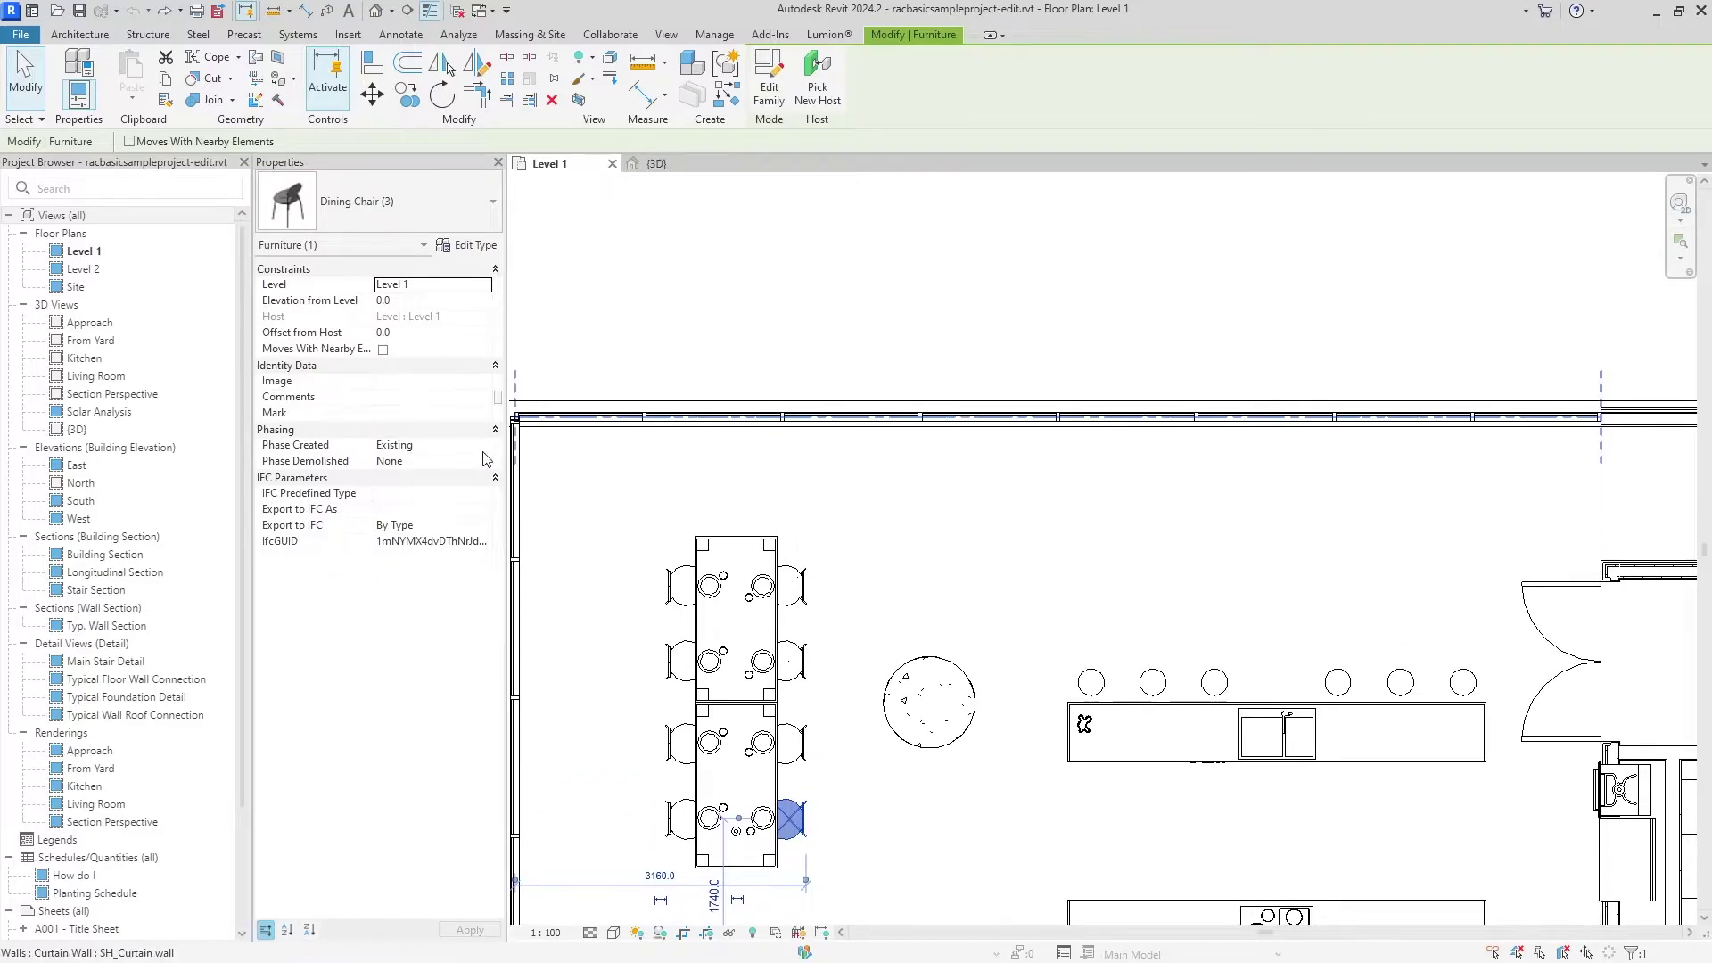
{"action": "left_click", "coordinate": [857, 424]}
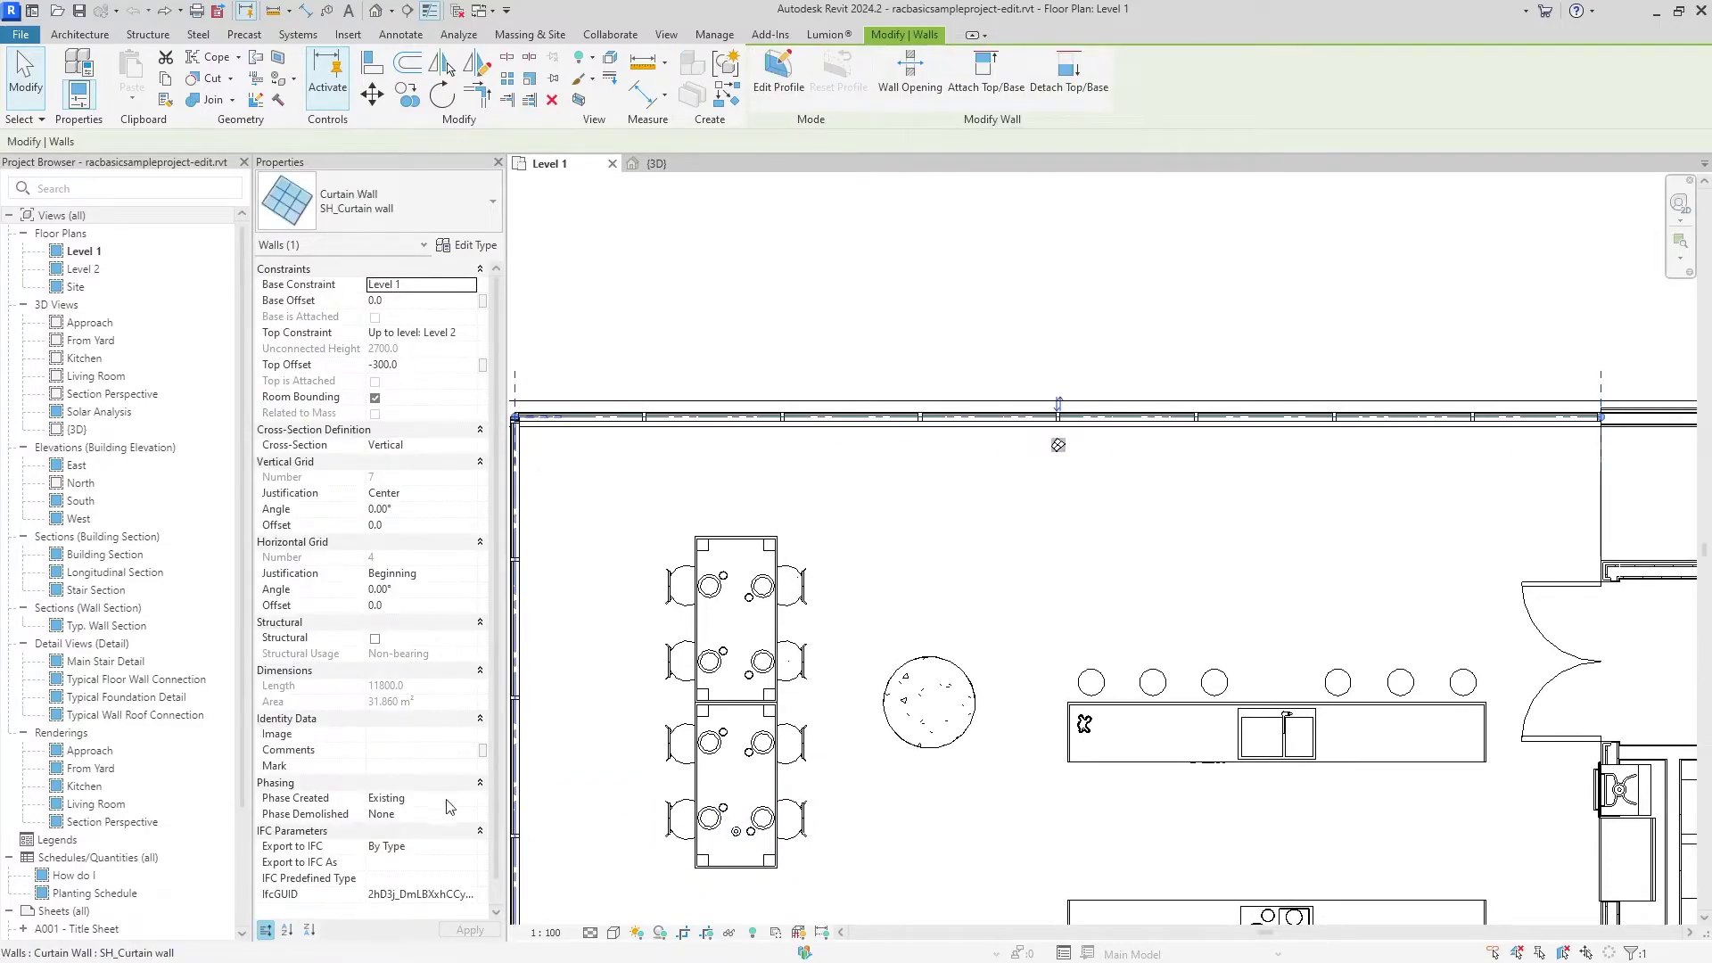
{"action": "scroll", "coordinate": [900, 582], "scroll_direction": "down", "scroll_amount": 2}
{"action": "scroll", "coordinate": [1120, 547], "scroll_direction": "down", "scroll_amount": 1}
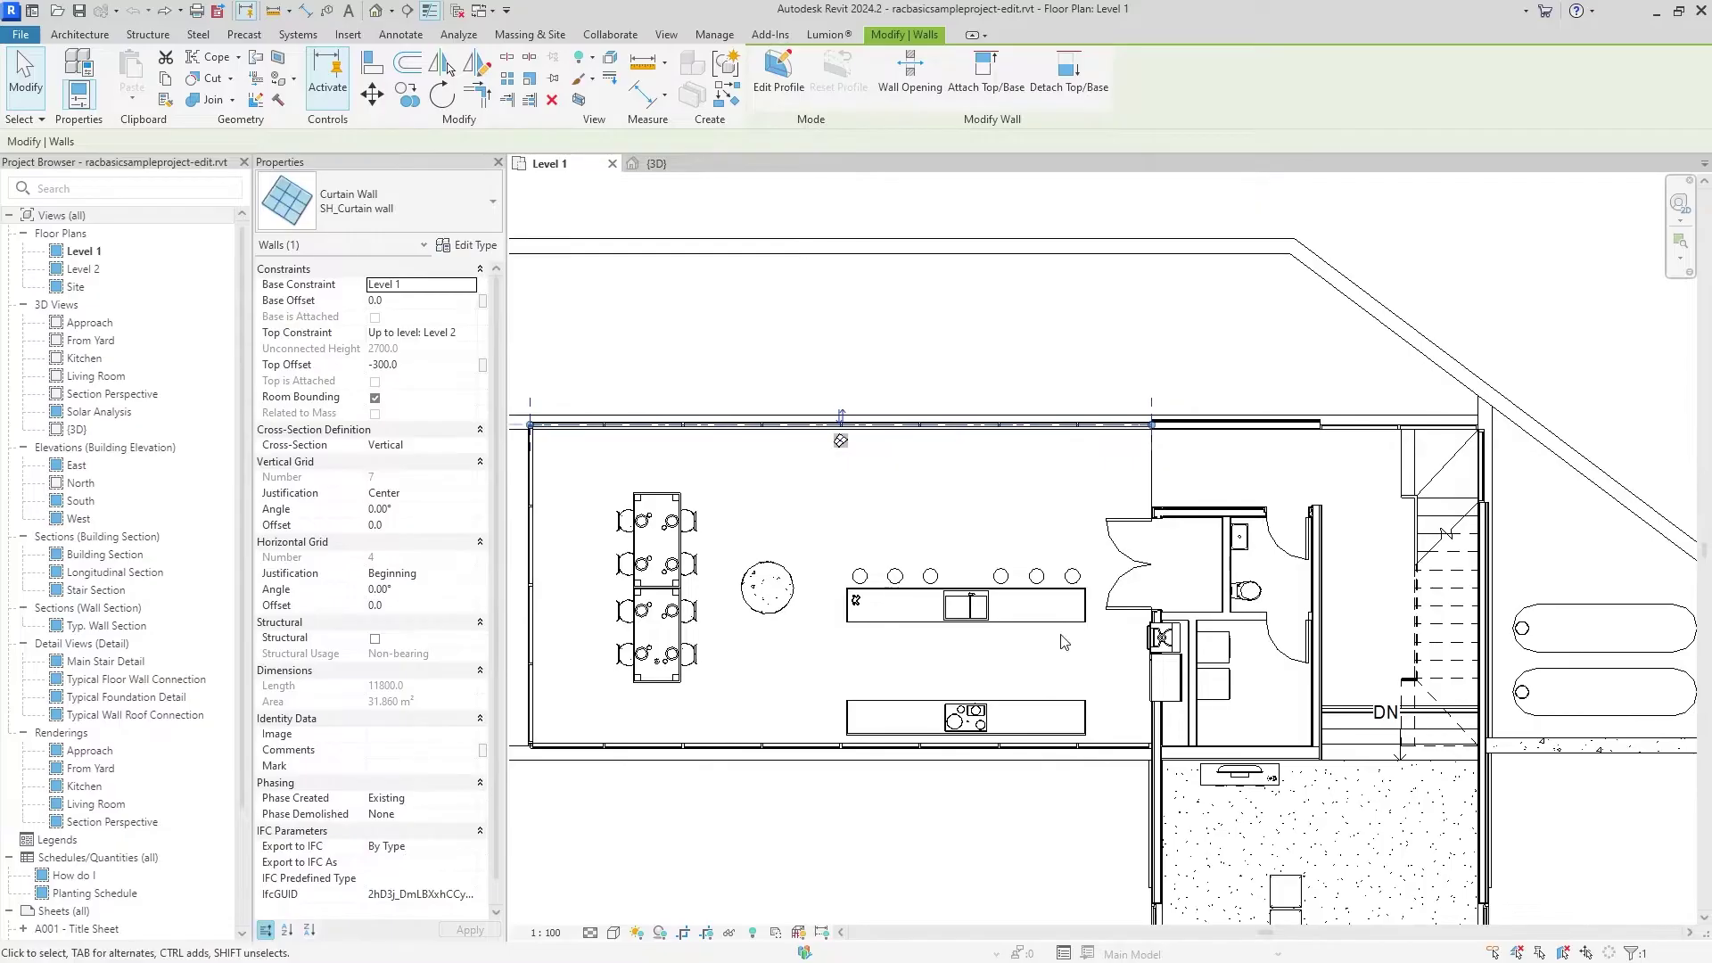
{"action": "scroll", "coordinate": [1120, 547], "scroll_direction": "down", "scroll_amount": 1}
{"action": "scroll", "coordinate": [1111, 469], "scroll_direction": "down", "scroll_amount": 1}
{"action": "left_click", "coordinate": [1013, 660]}
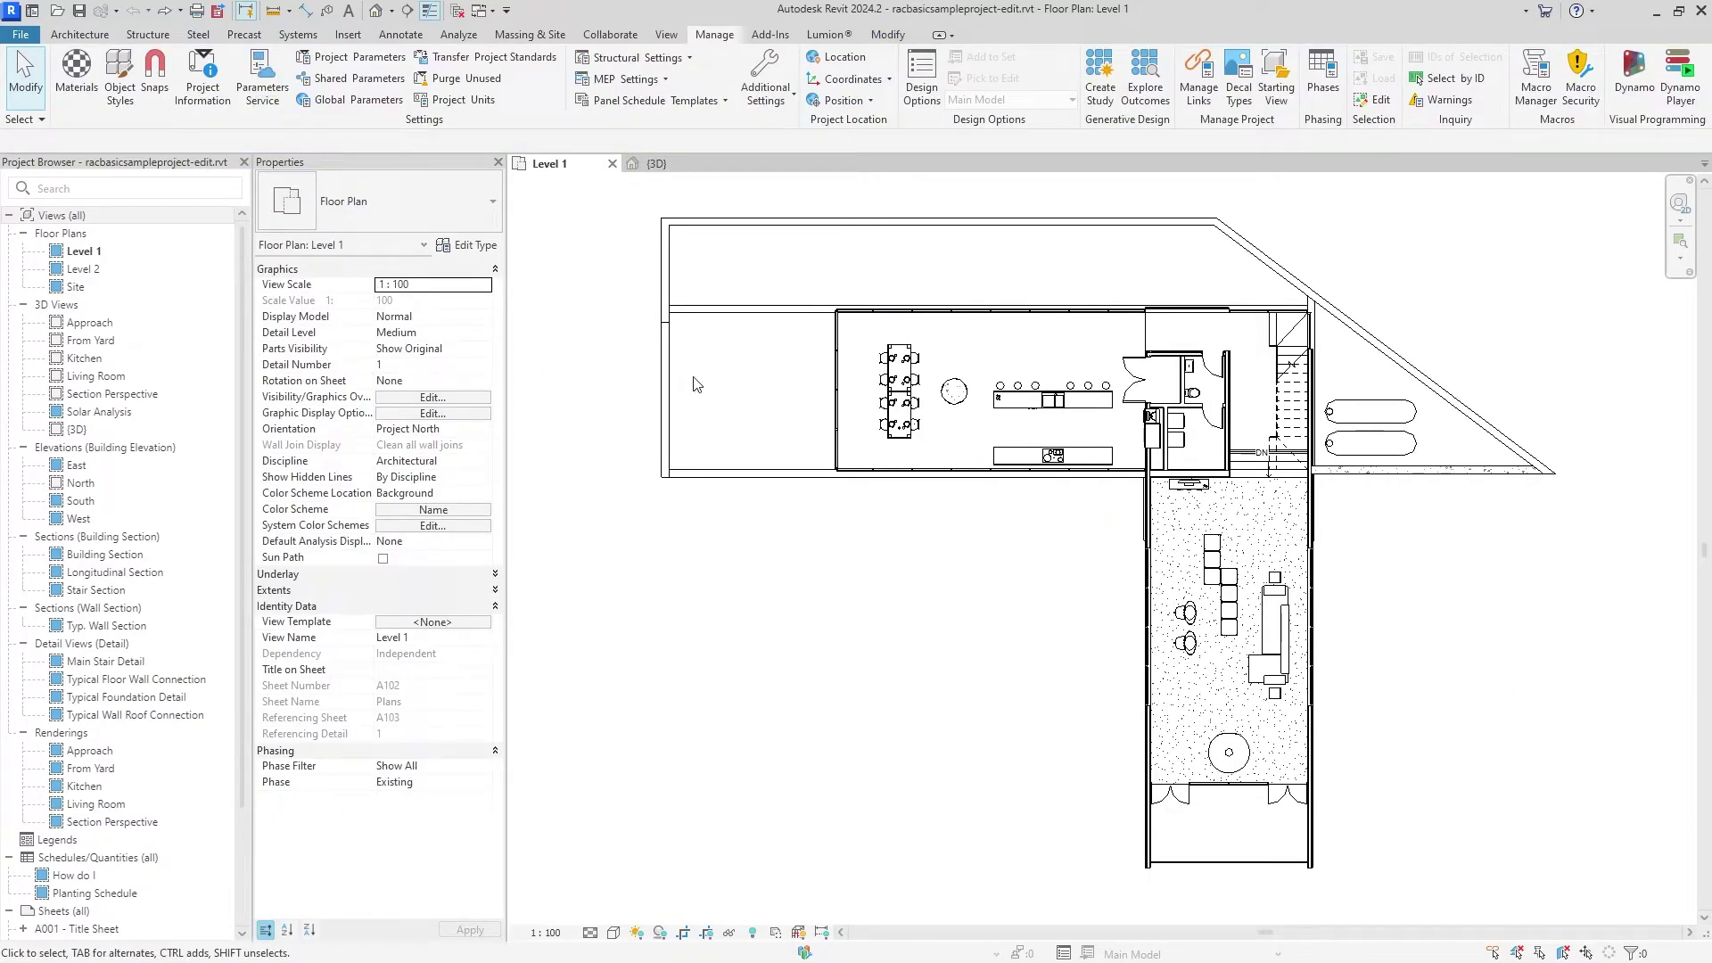
{"action": "left_click", "coordinate": [656, 164]}
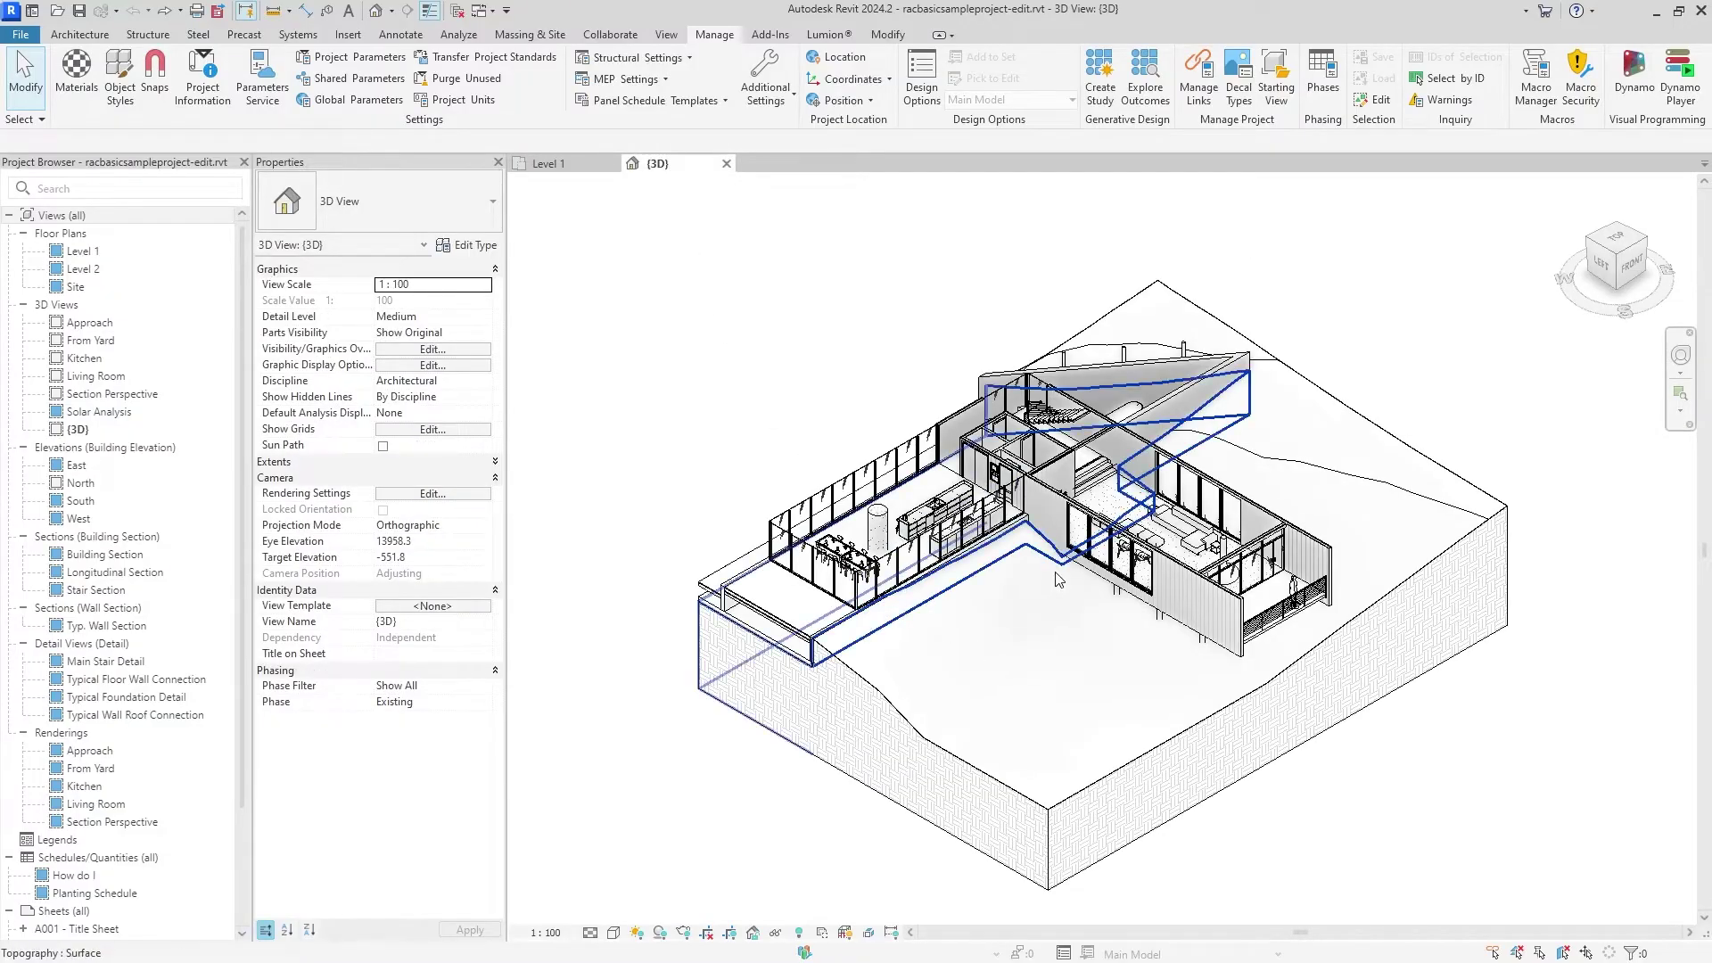
{"action": "scroll", "coordinate": [1038, 605], "scroll_direction": "up", "scroll_amount": 5}
{"action": "middle_click_drag", "start_coordinate": [1038, 605], "coordinate": [1011, 618]}
{"action": "scroll", "coordinate": [883, 628], "scroll_direction": "up", "scroll_amount": 4}
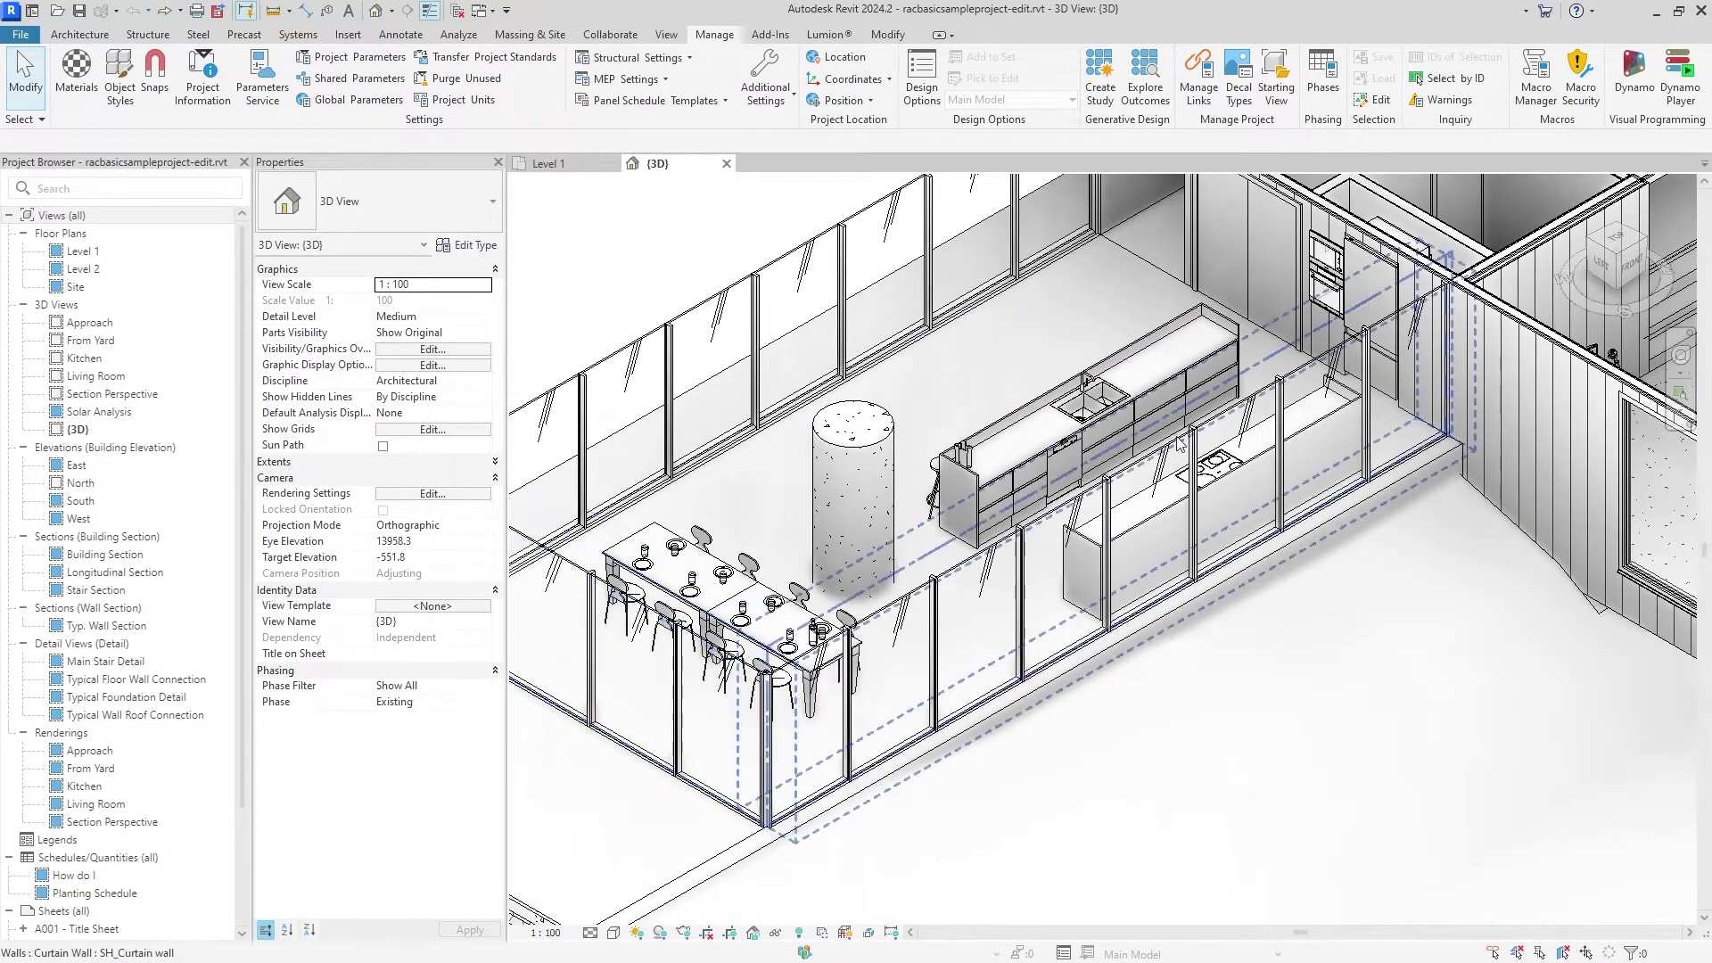
{"action": "mouse_move", "coordinate": [703, 596]}
{"action": "middle_mouse_down"}
{"action": "mouse_move", "coordinate": [619, 645]}
{"action": "mouse_move", "coordinate": [937, 562]}
{"action": "middle_mouse_up"}
{"action": "scroll", "coordinate": [1191, 521], "scroll_direction": "up", "scroll_amount": 5}
{"action": "middle_click_drag", "start_coordinate": [1191, 521], "coordinate": [1157, 492]}
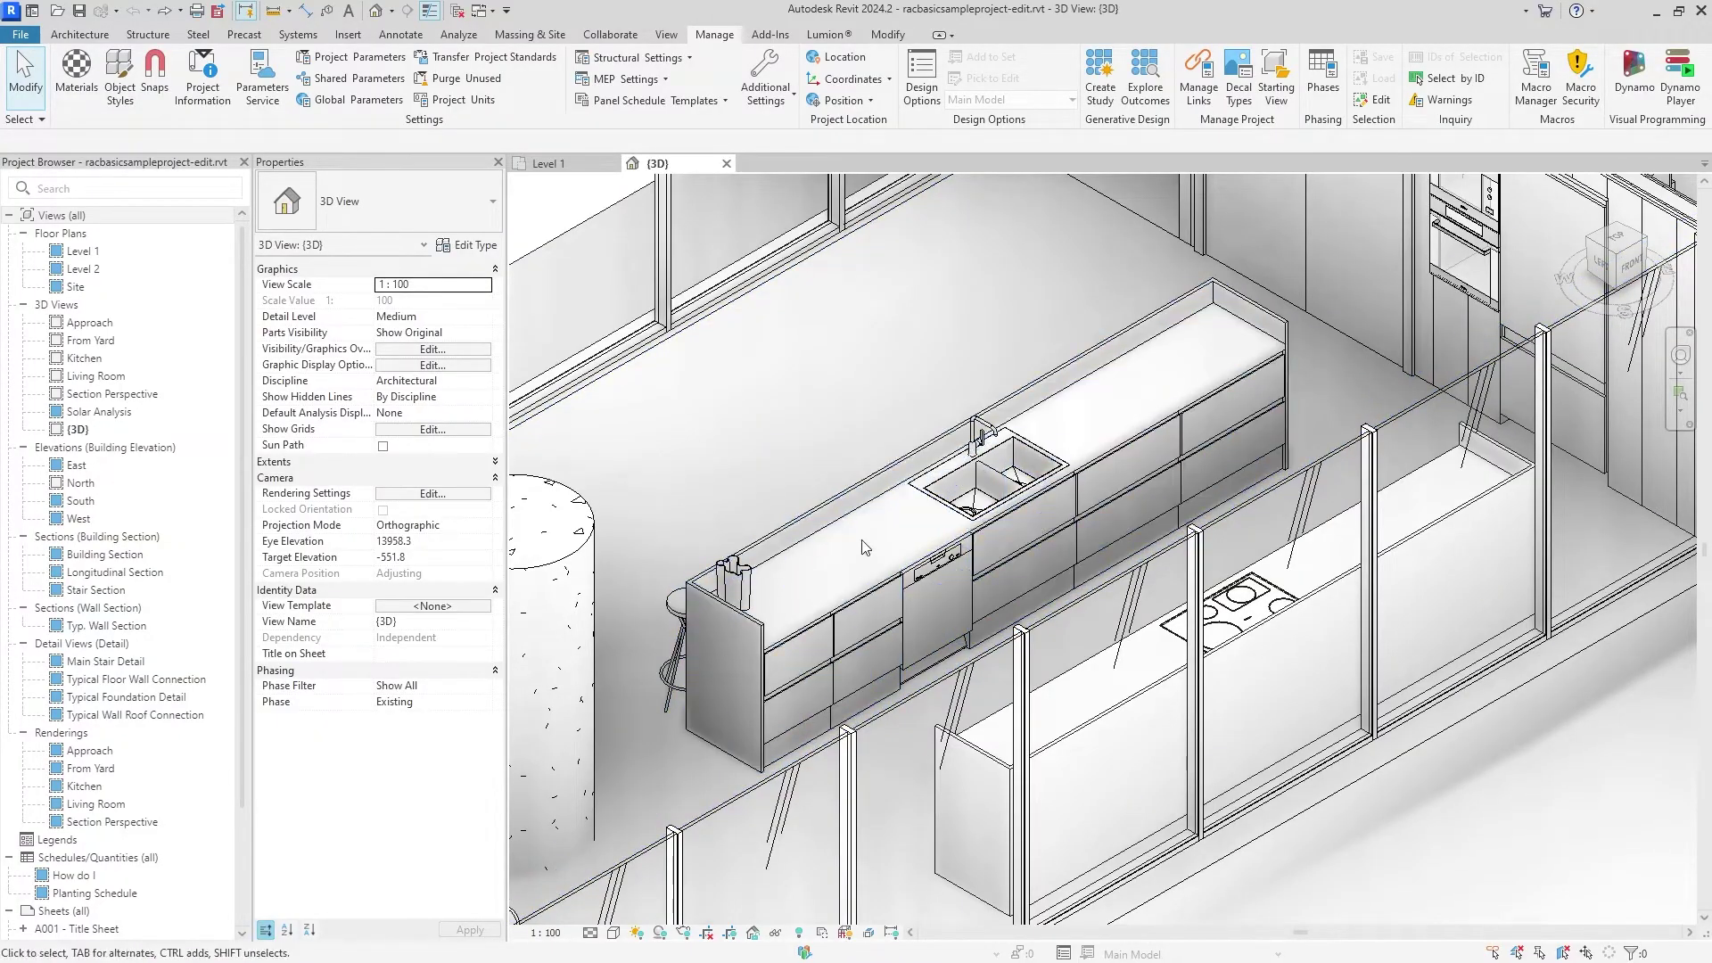
{"action": "scroll", "coordinate": [1153, 729], "scroll_direction": "down", "scroll_amount": 2}
{"action": "scroll", "coordinate": [1151, 727], "scroll_direction": "down", "scroll_amount": 1}
{"action": "middle_click_drag", "start_coordinate": [1152, 728], "coordinate": [1105, 595]}
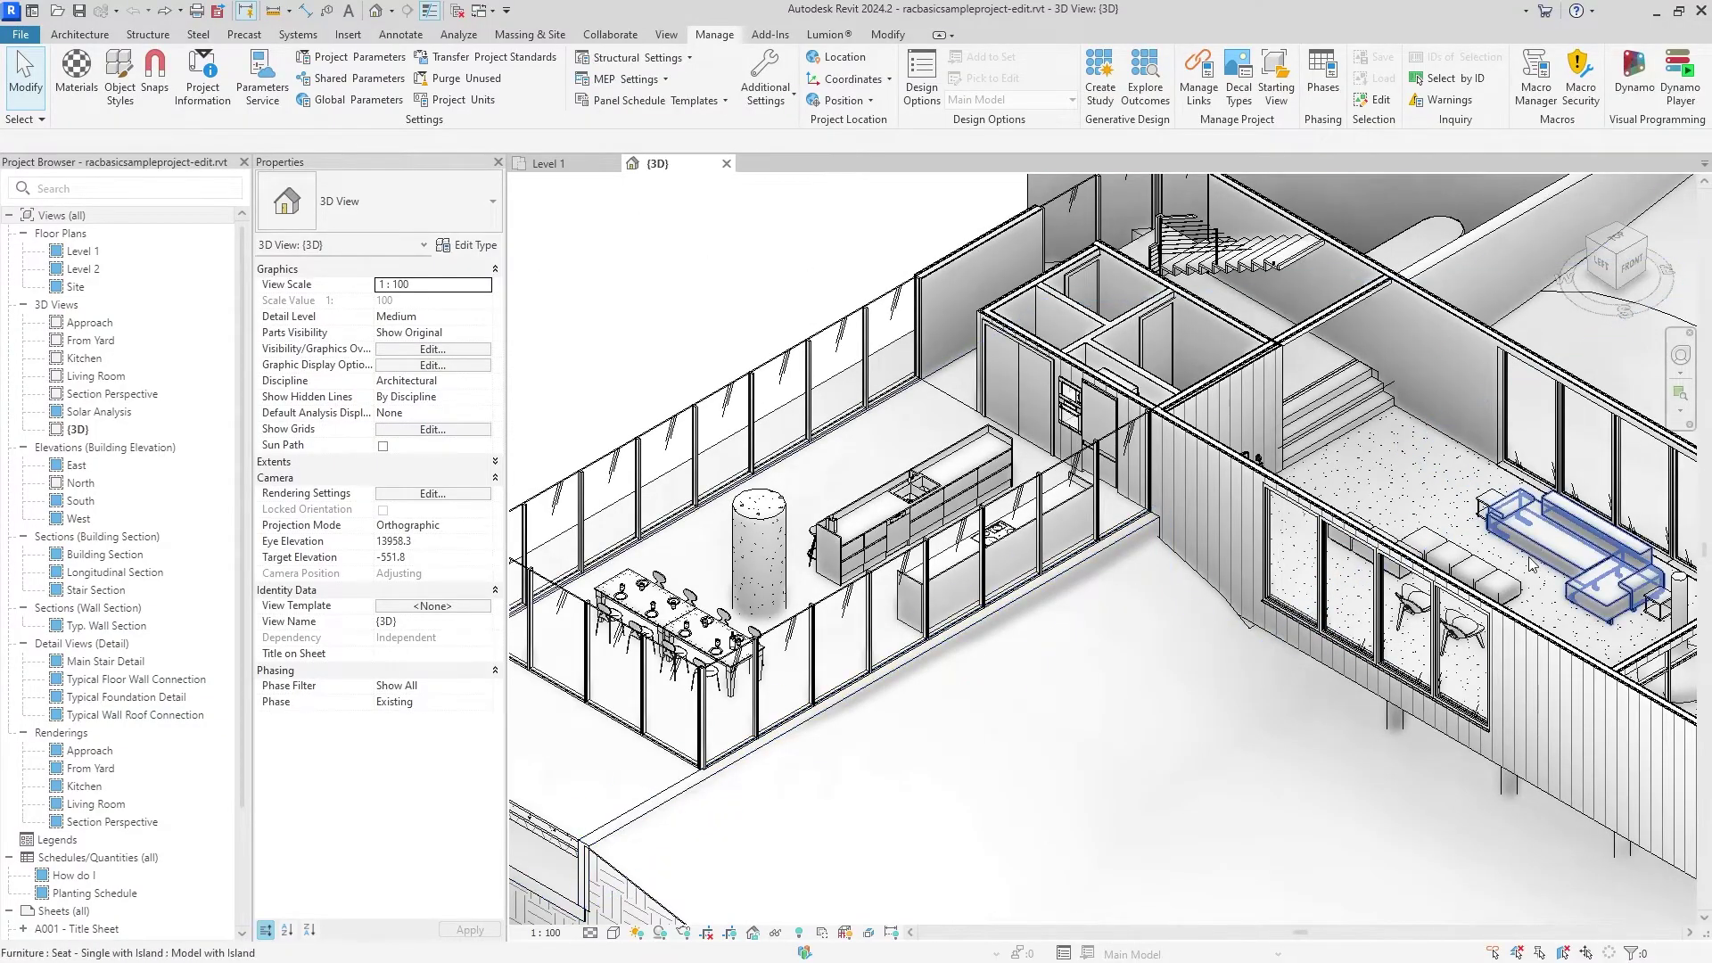
{"action": "key", "text": "z"}
{"action": "key", "text": "f"}
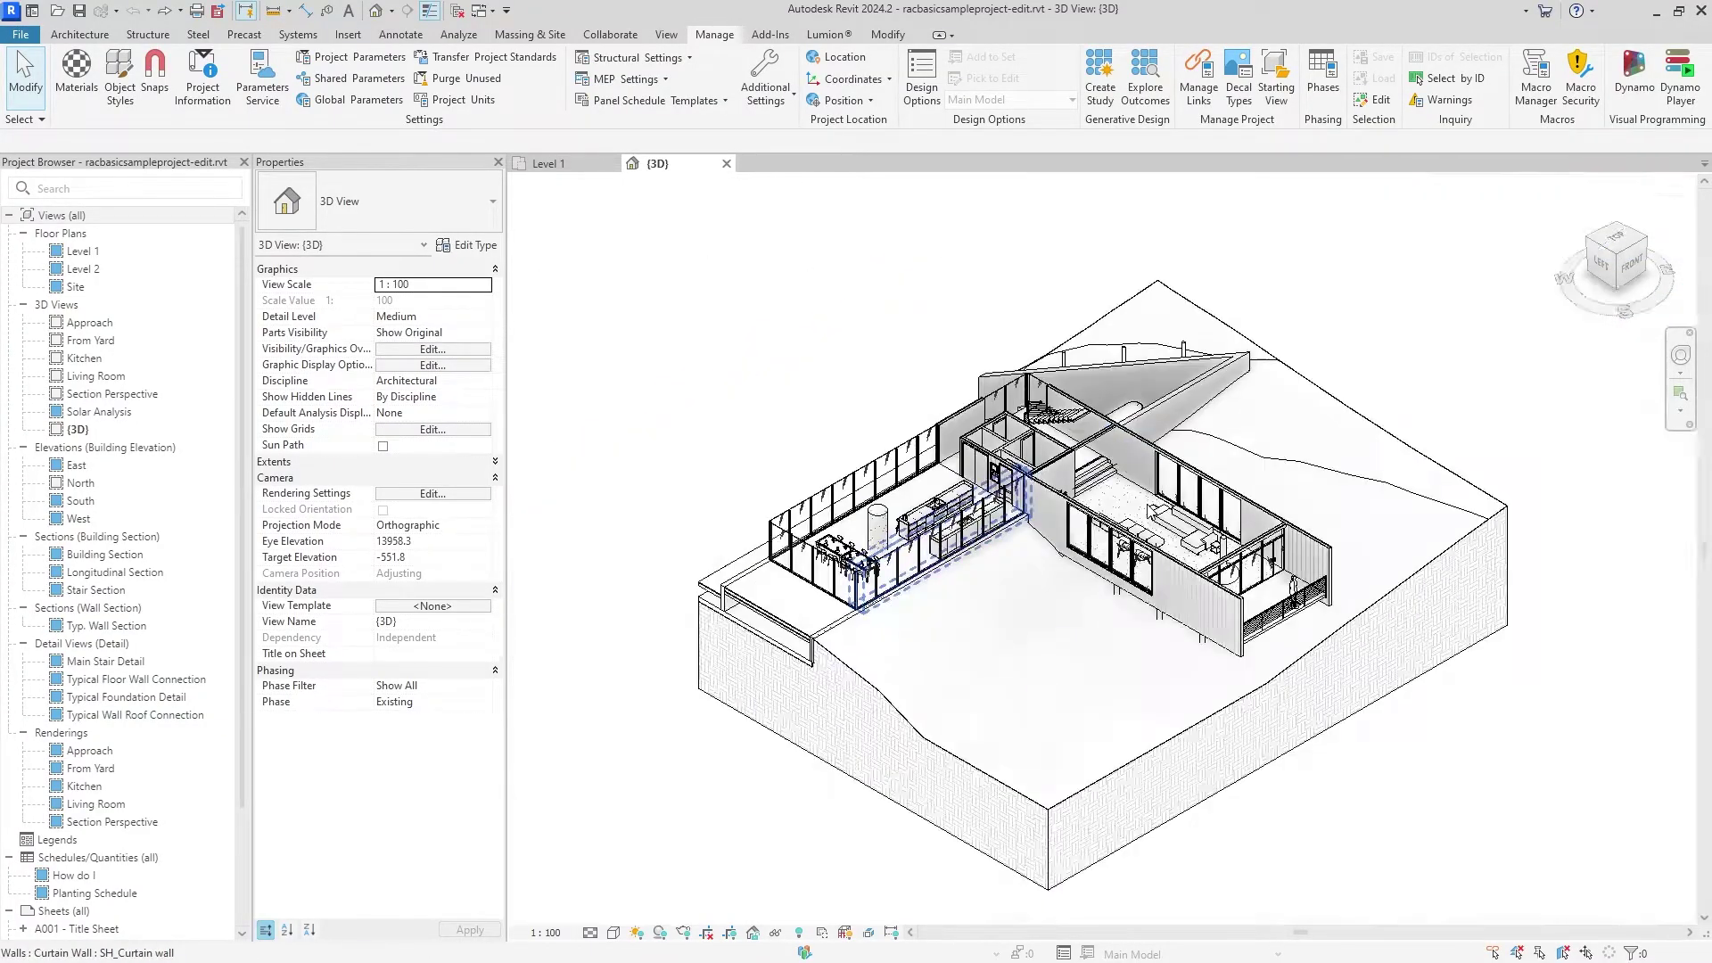
On Level 1, set the leftmost bar stool's Phase Demolished to New Construction.
{"action": "left_click", "coordinate": [549, 162]}
{"action": "scroll", "coordinate": [1057, 388], "scroll_direction": "up", "scroll_amount": 4}
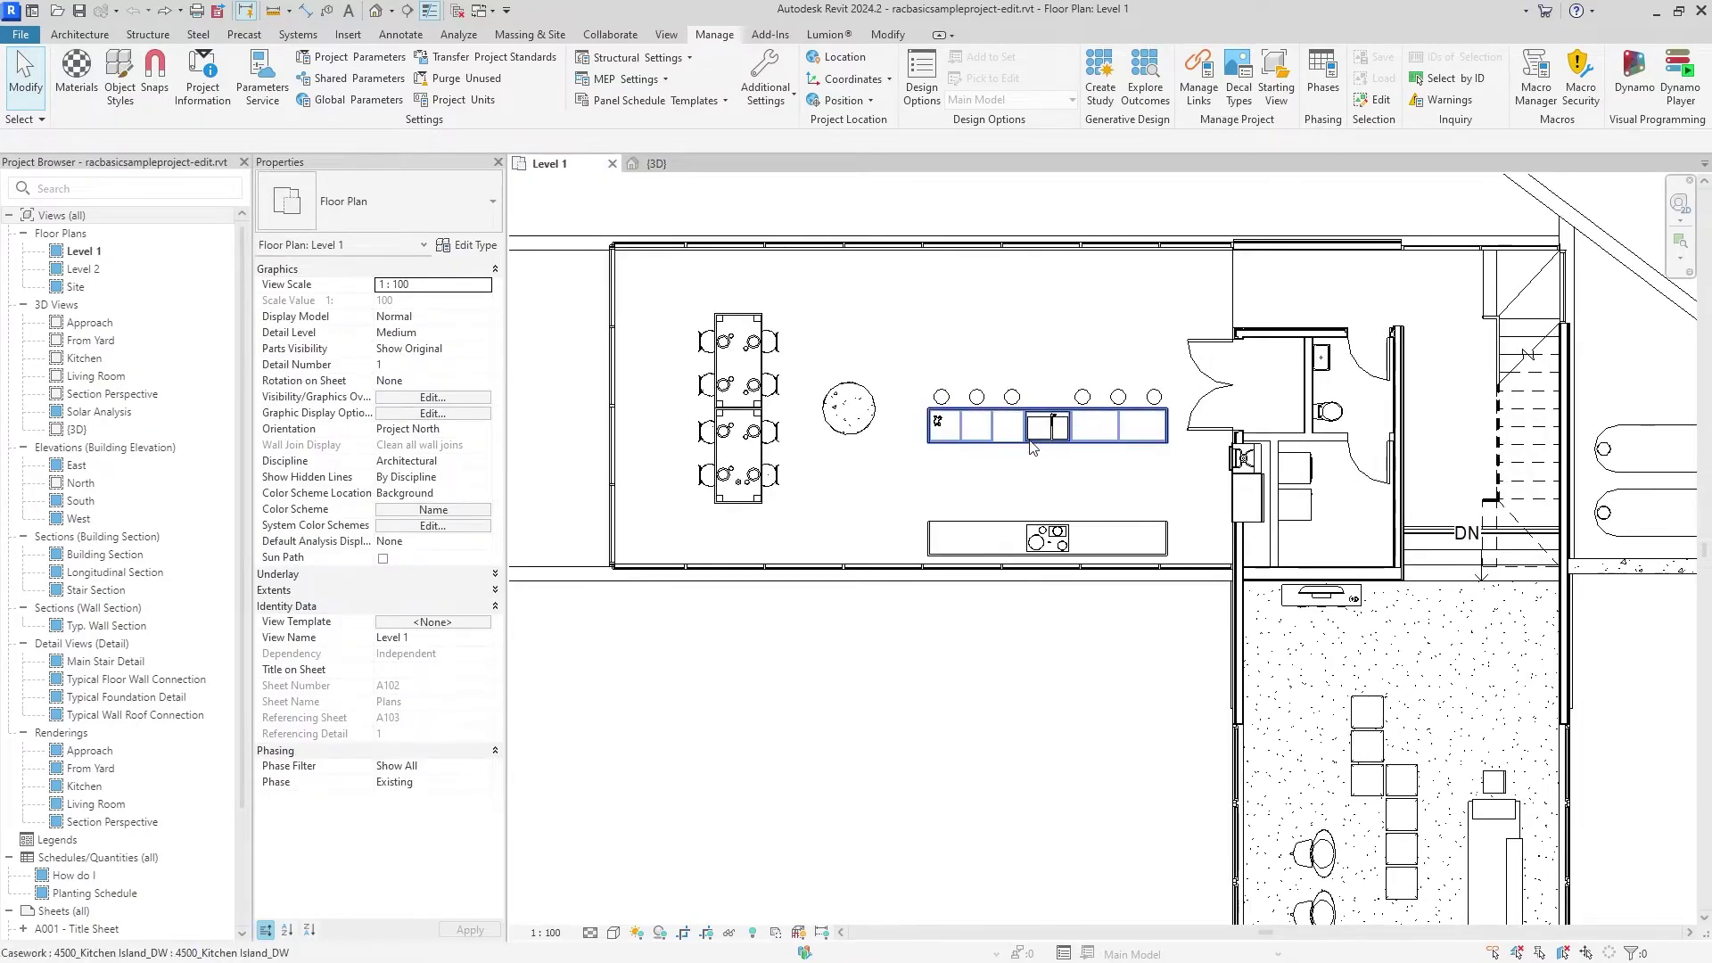
{"action": "scroll", "coordinate": [1033, 428], "scroll_direction": "up", "scroll_amount": 2}
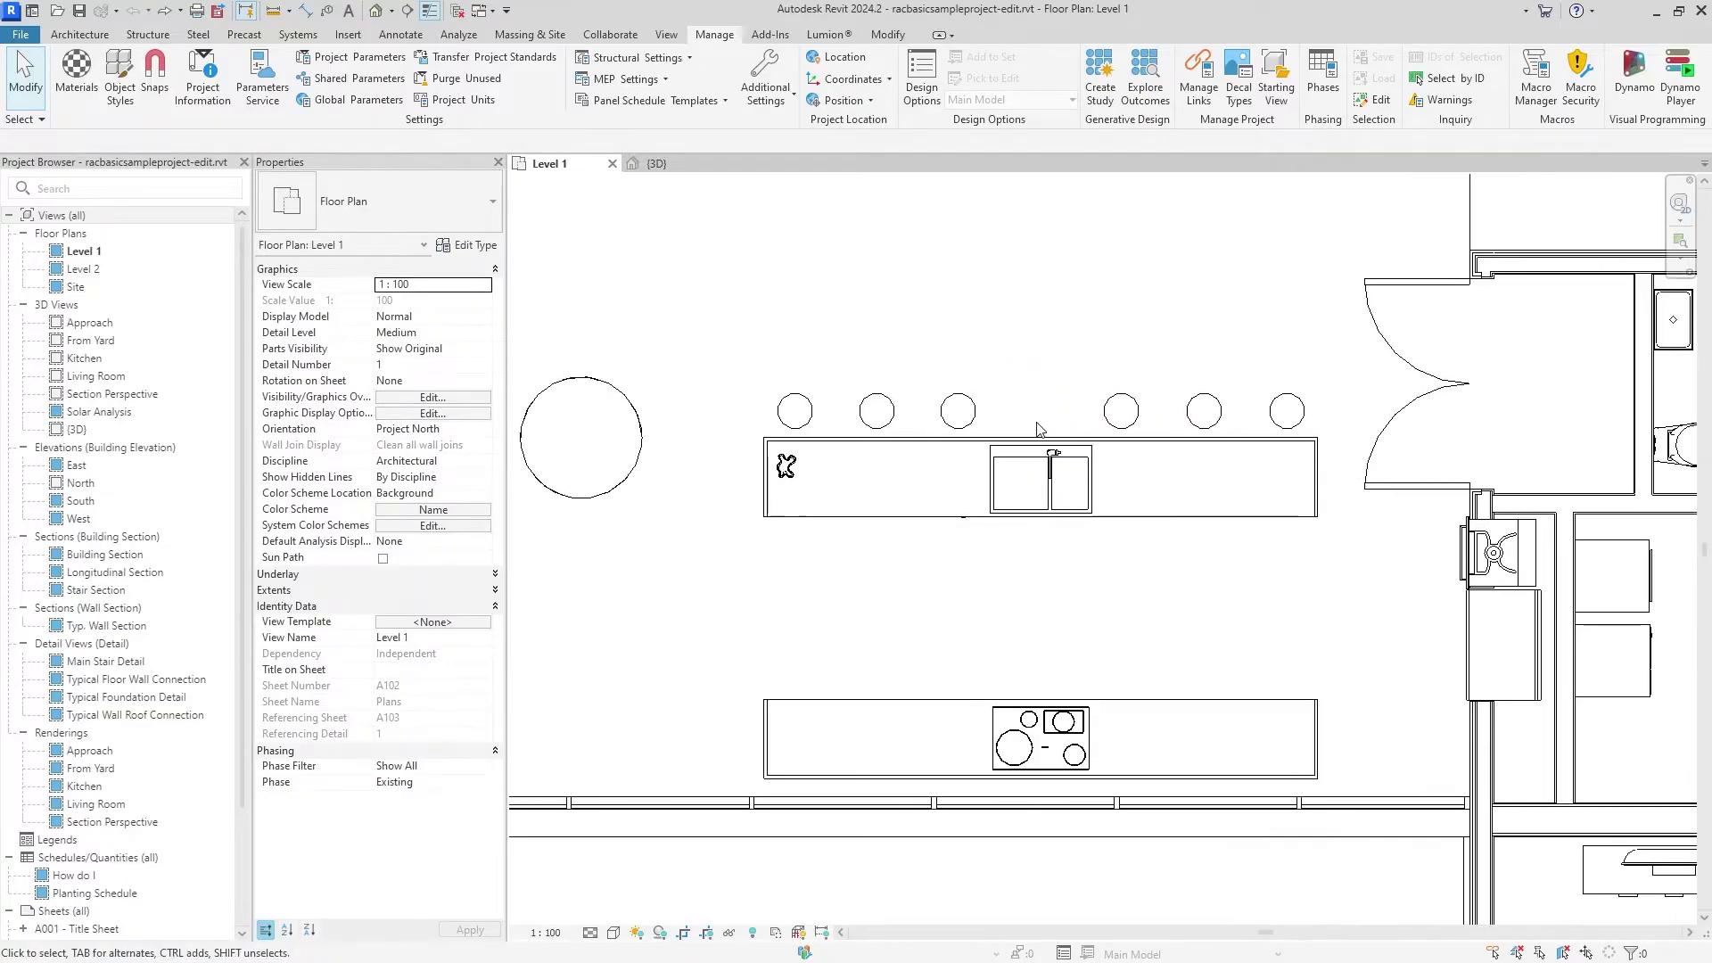
{"action": "scroll", "coordinate": [1037, 443], "scroll_direction": "up", "scroll_amount": 2}
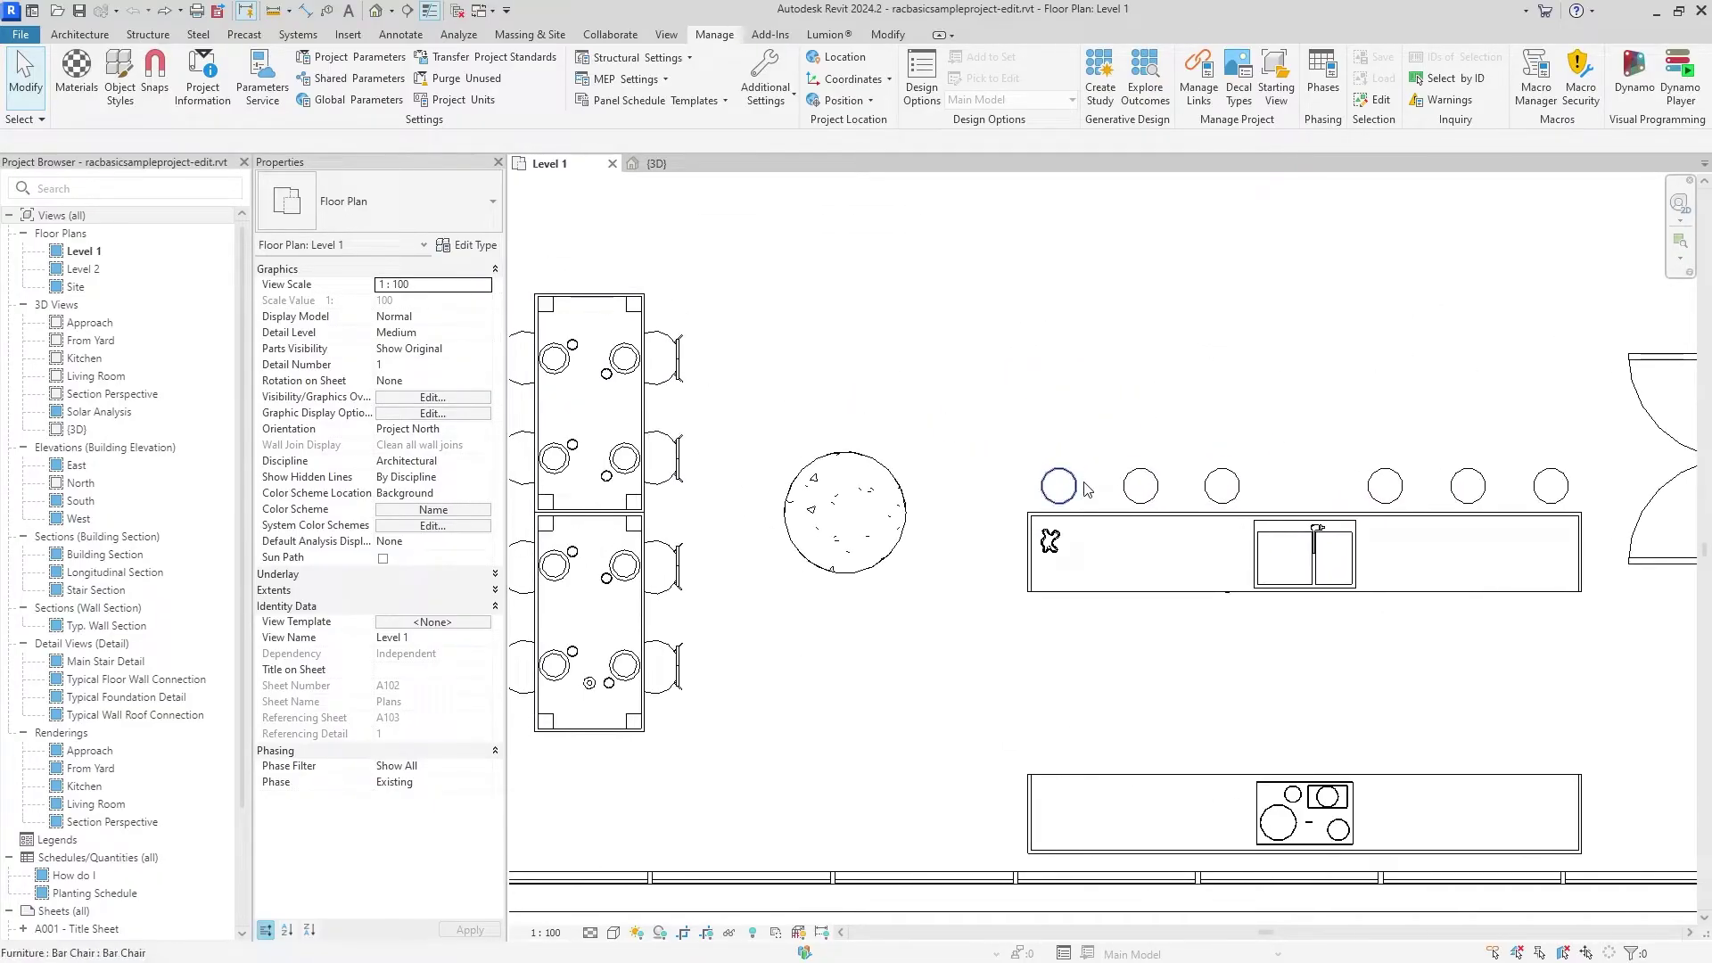
{"action": "left_click", "coordinate": [1061, 484]}
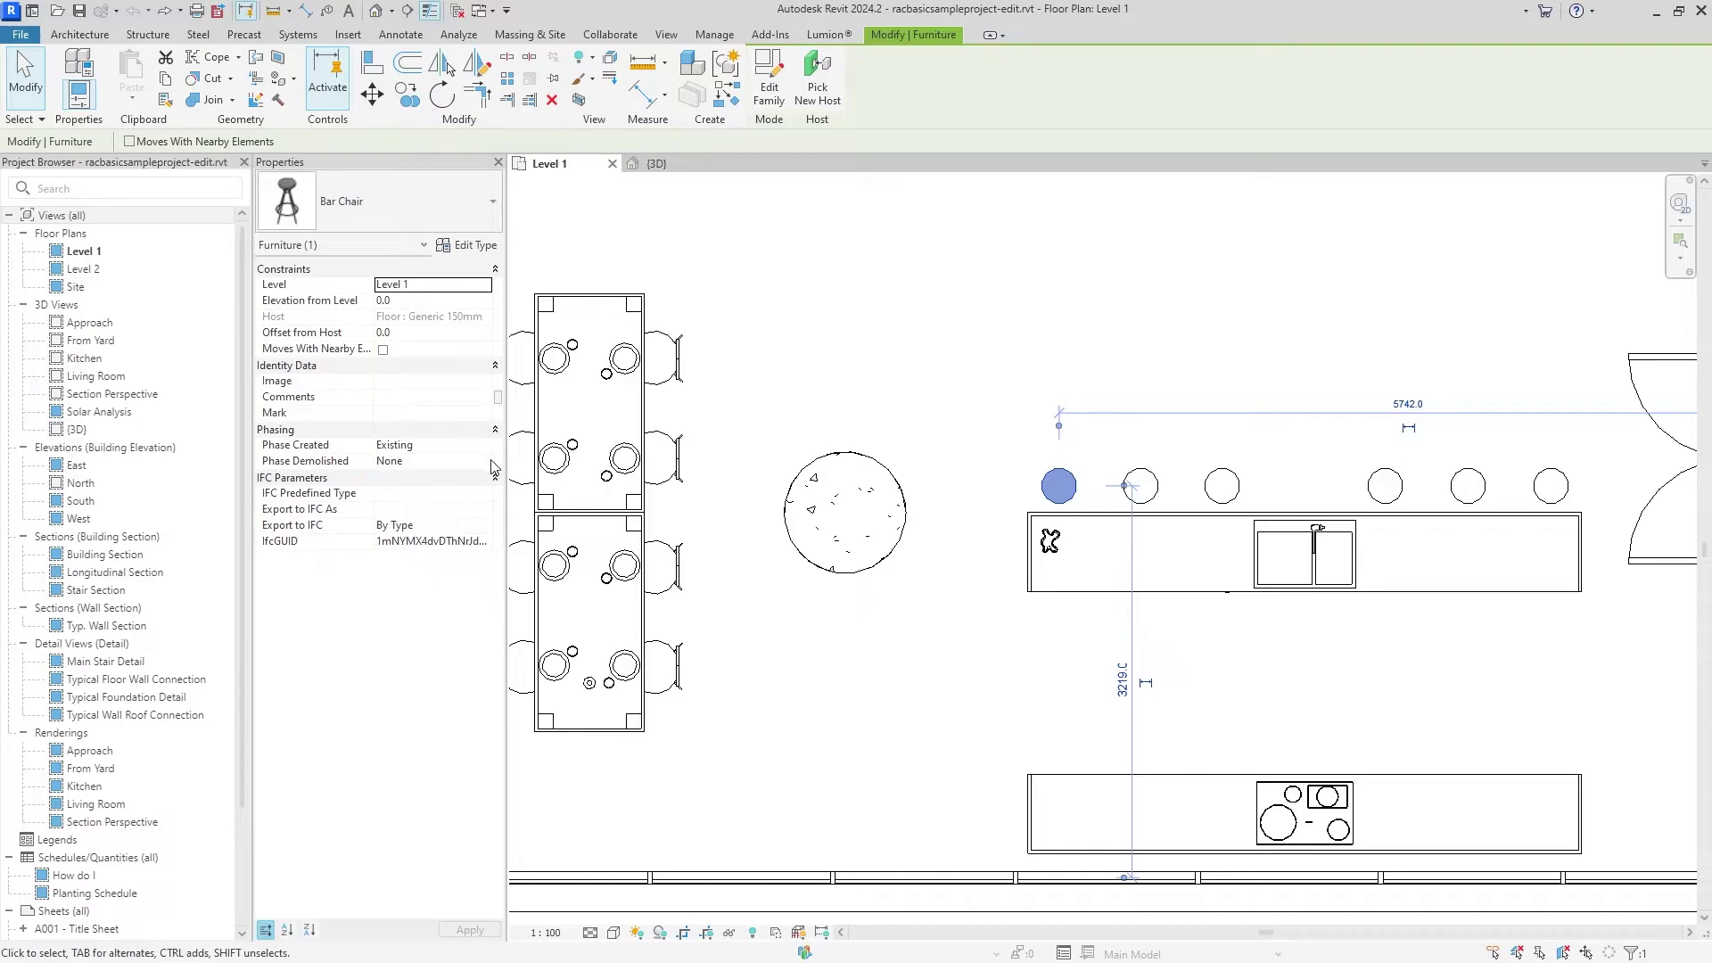
{"action": "left_click", "coordinate": [428, 460]}
{"action": "left_click", "coordinate": [431, 489]}
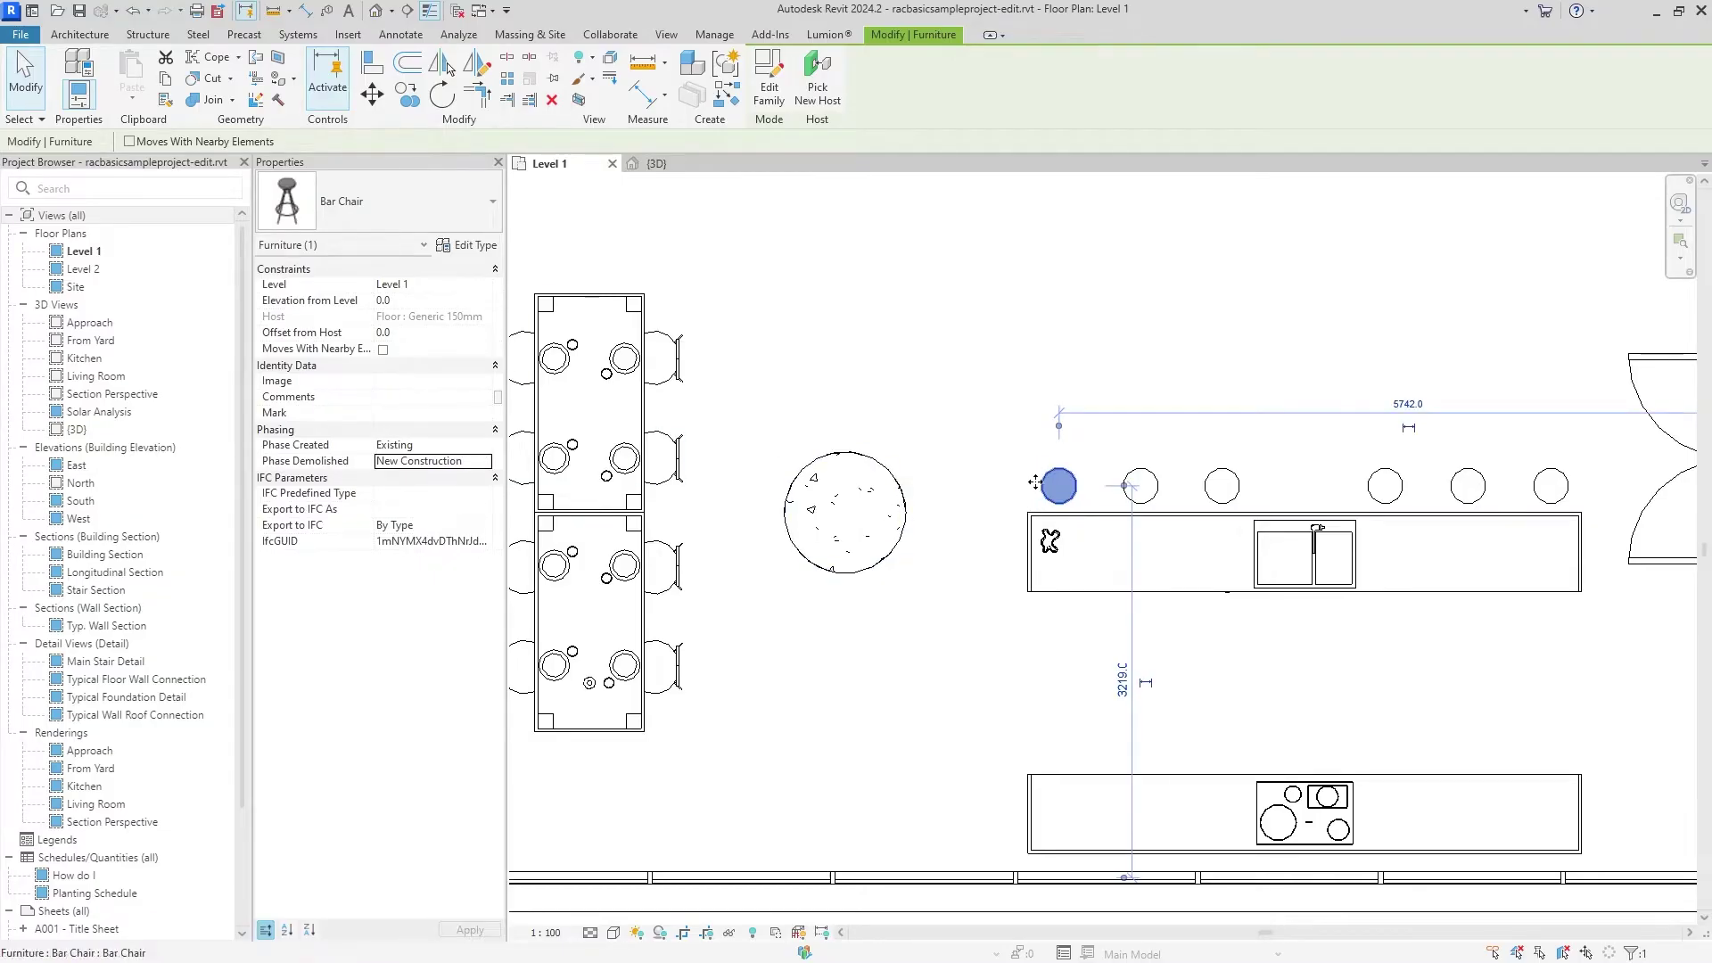
Frame the kitchen island and compare the phases of the first two bar stools.
{"action": "key", "text": "Escape"}
{"action": "middle_click_drag", "start_coordinate": [937, 535], "coordinate": [717, 469]}
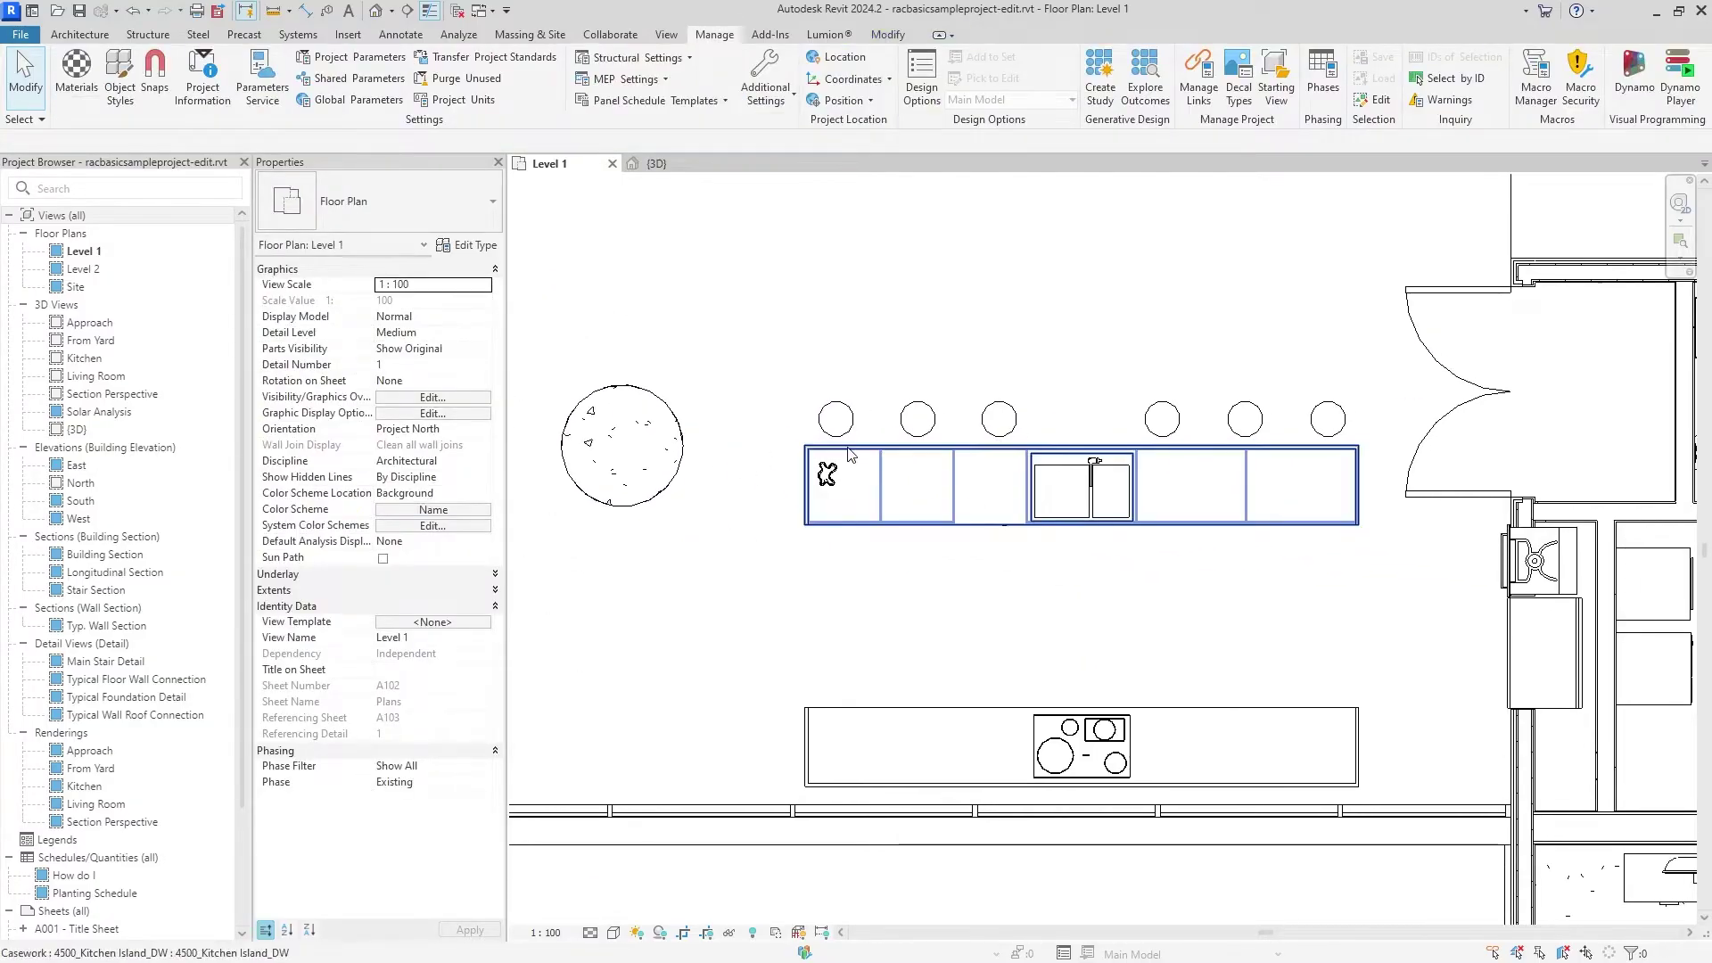
{"action": "left_click_drag", "start_coordinate": [776, 341], "coordinate": [999, 530]}
{"action": "left_click", "coordinate": [1017, 626]}
{"action": "left_click", "coordinate": [837, 420]}
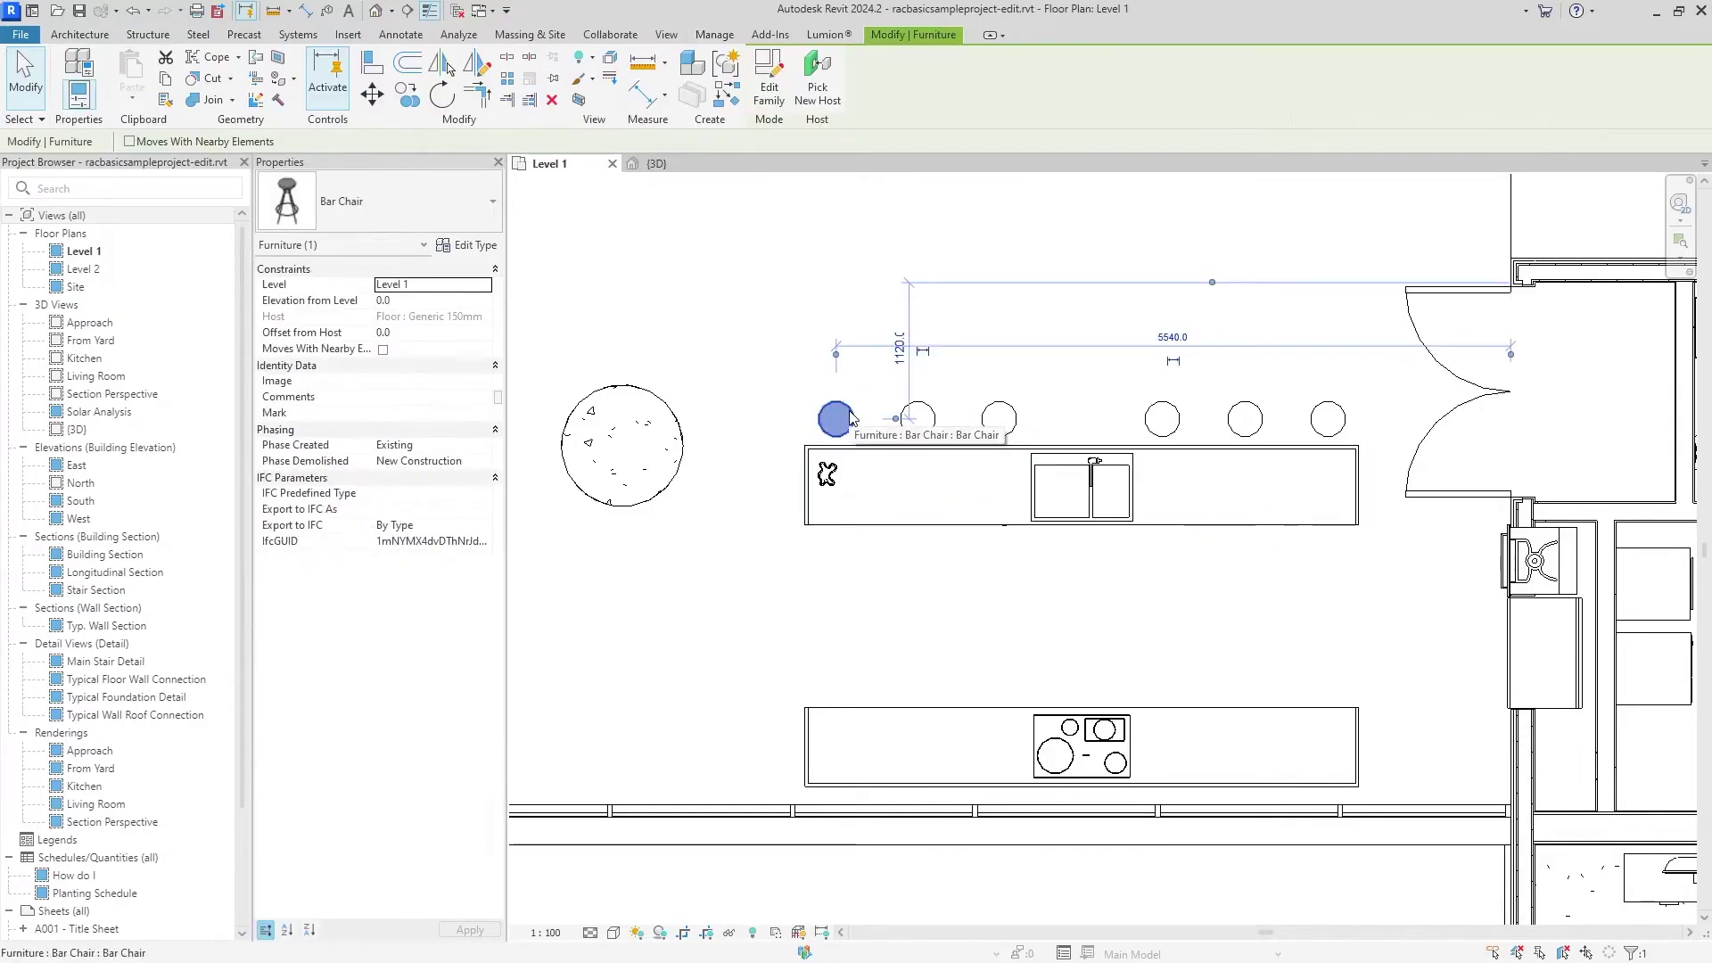
{"action": "left_click", "coordinate": [917, 419]}
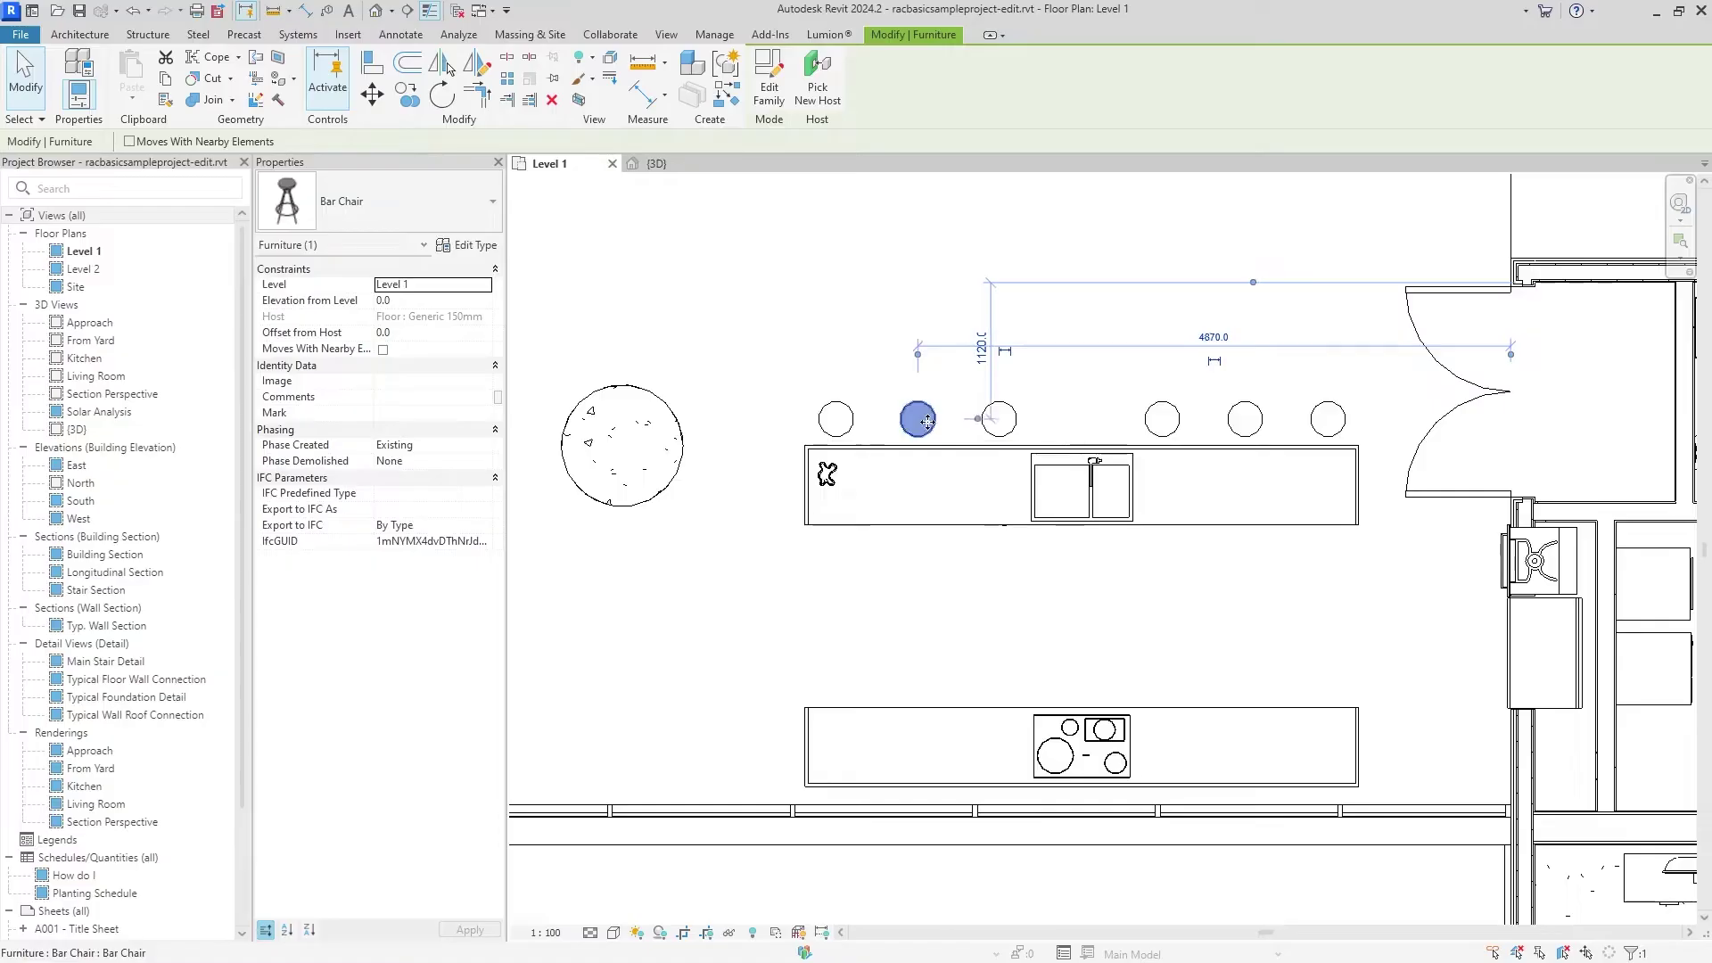
{"action": "left_click", "coordinate": [912, 589]}
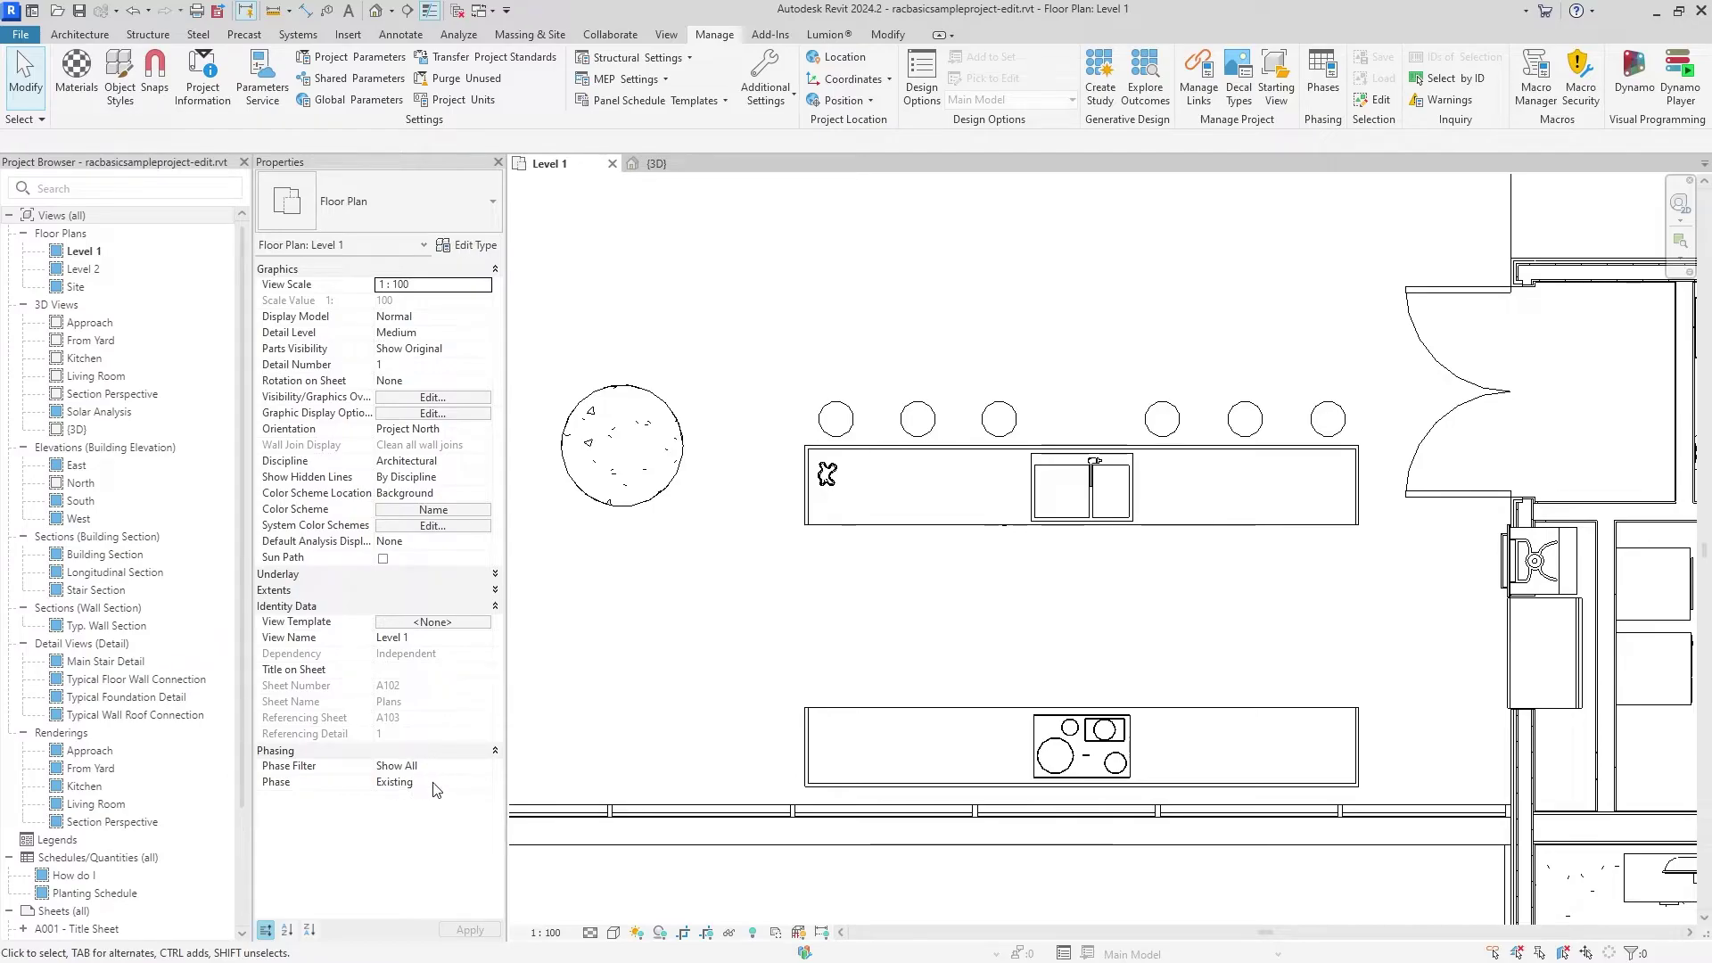
{"action": "left_click", "coordinate": [487, 784]}
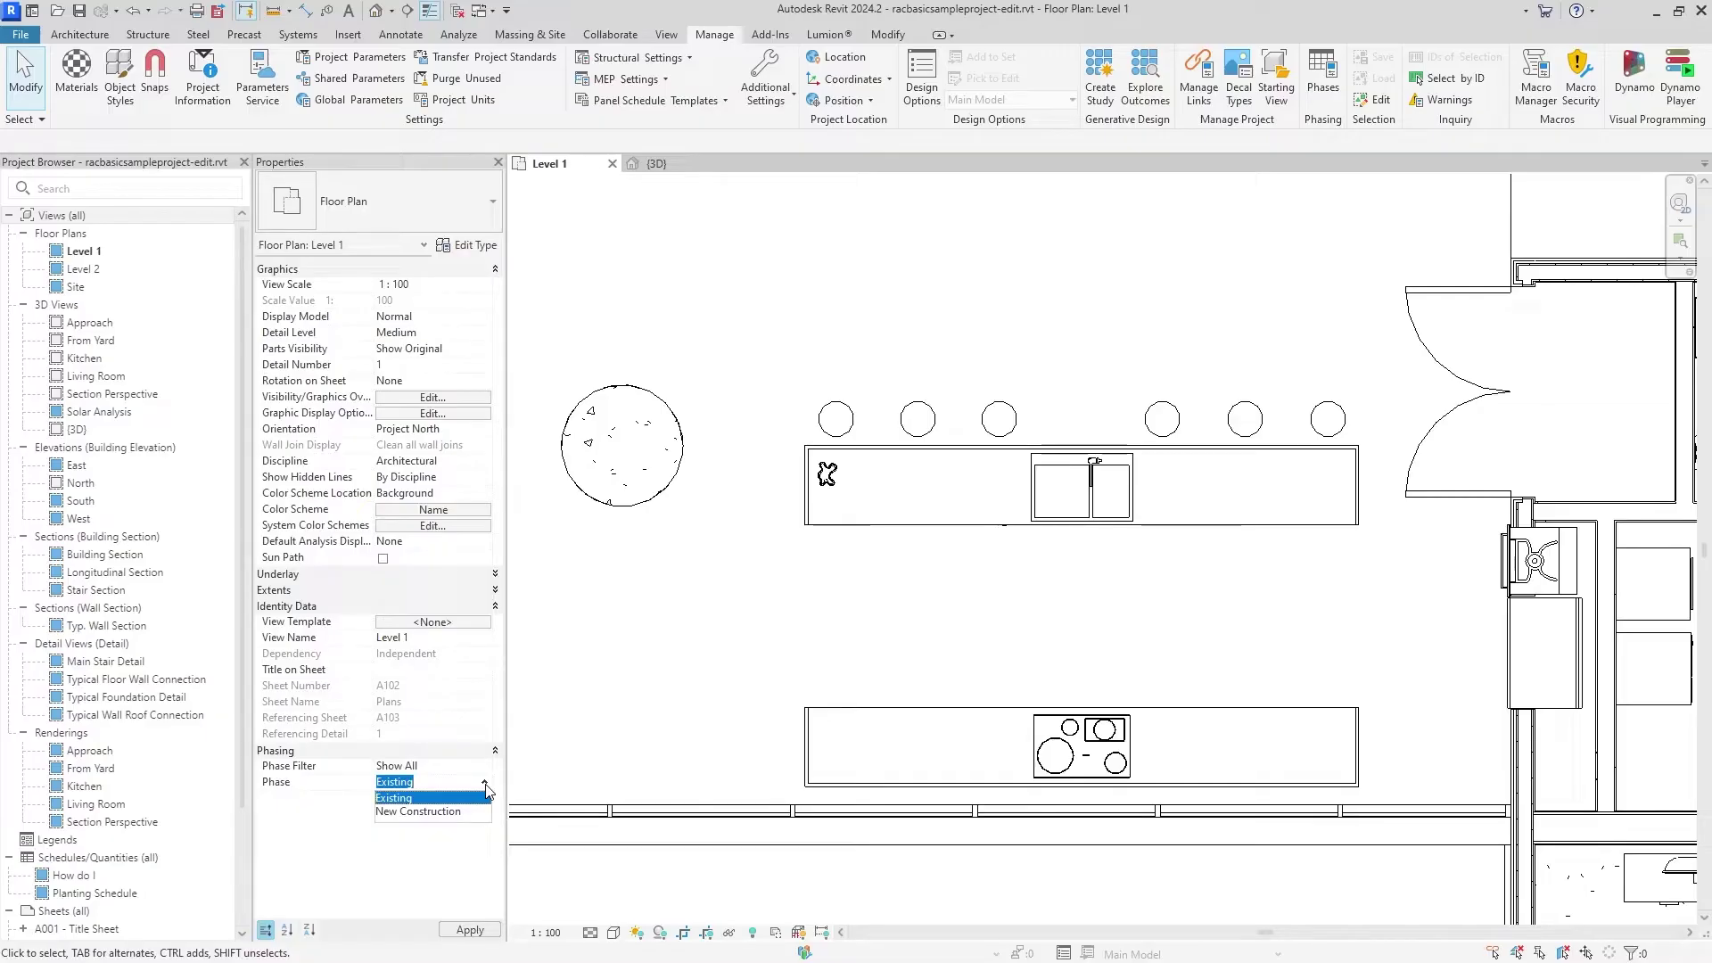
{"action": "left_click", "coordinate": [486, 784]}
{"action": "scroll", "coordinate": [773, 636], "scroll_direction": "down", "scroll_amount": 1}
{"action": "middle_click_drag", "start_coordinate": [774, 635], "coordinate": [758, 639]}
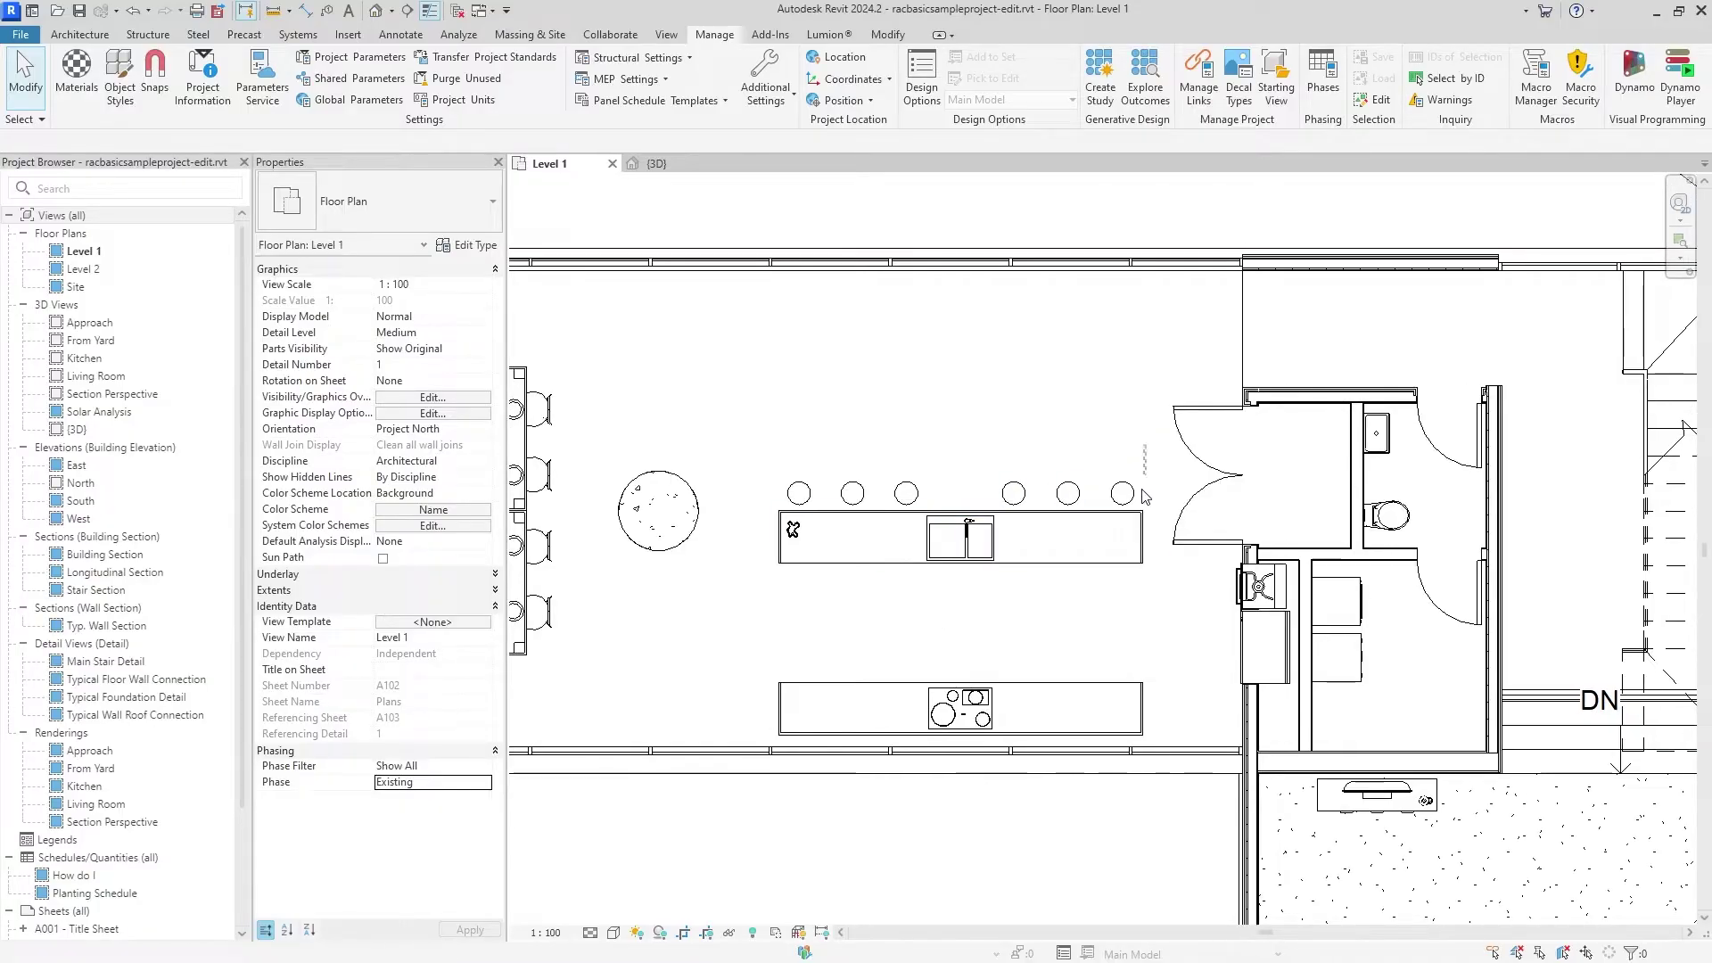
{"action": "left_click_drag", "start_coordinate": [1165, 451], "coordinate": [764, 789]}
Window-select the counters and stools, demolish them in New Construction, and accept the circuit warnings.
{"action": "left_click", "coordinate": [947, 466]}
{"action": "left_click_drag", "start_coordinate": [759, 449], "coordinate": [762, 696]}
{"action": "left_click", "coordinate": [489, 412]}
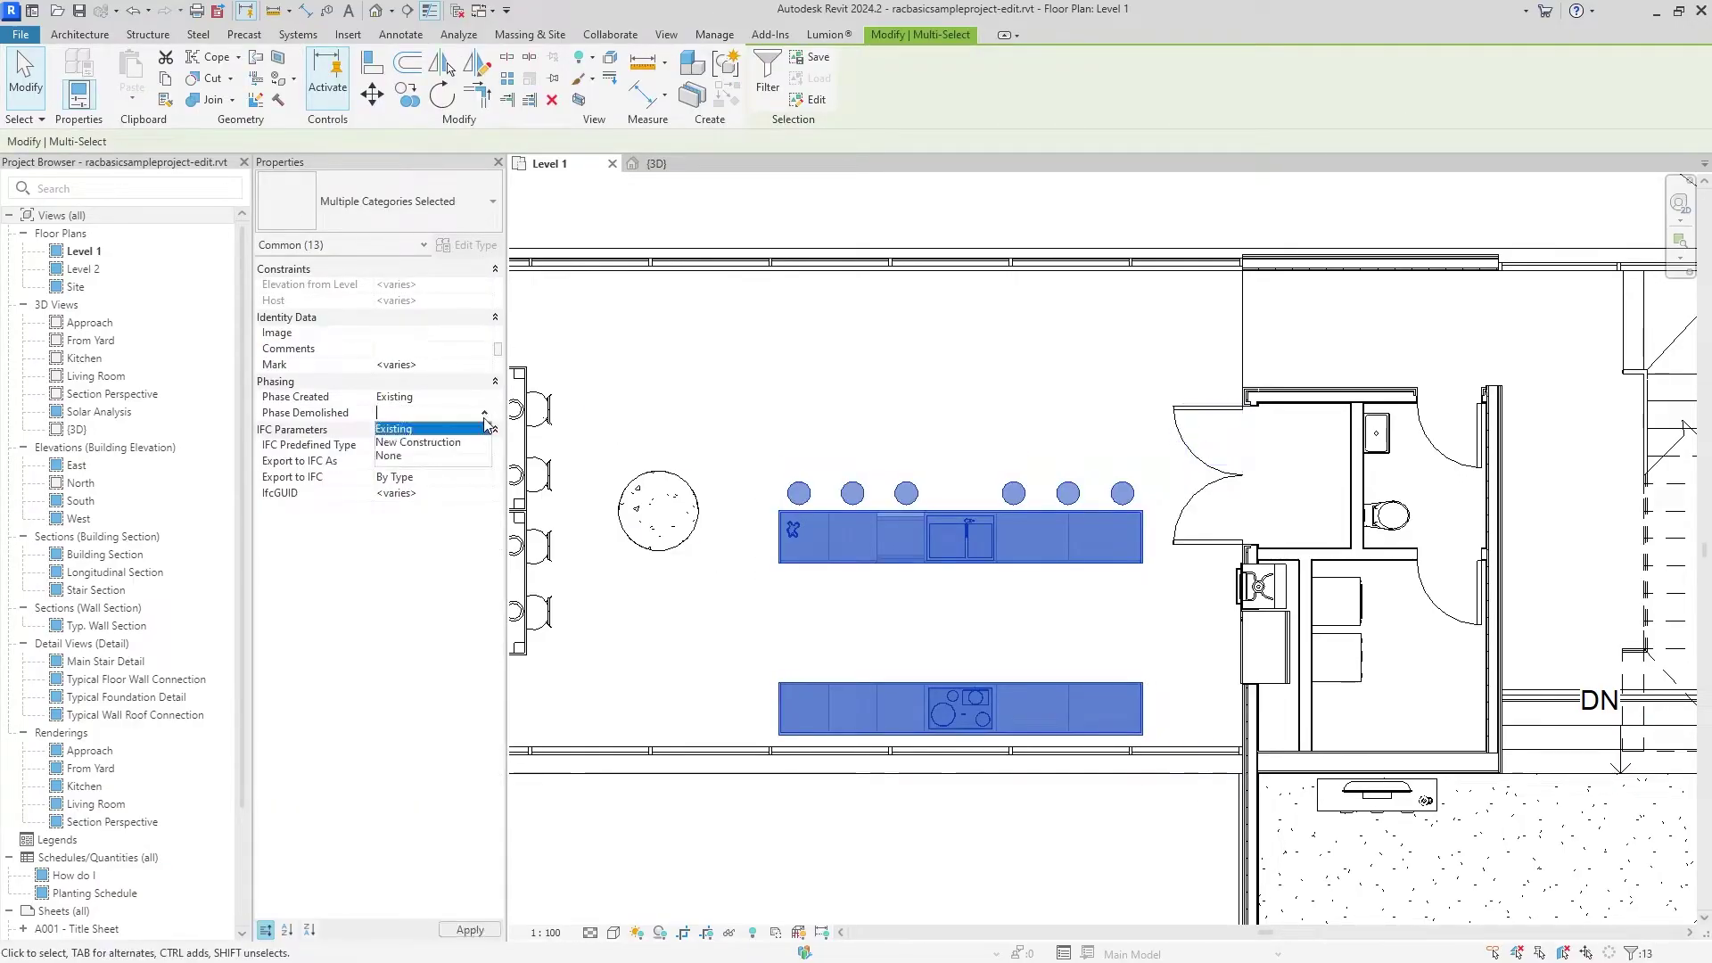
{"action": "left_click", "coordinate": [428, 429]}
{"action": "left_click", "coordinate": [470, 930]}
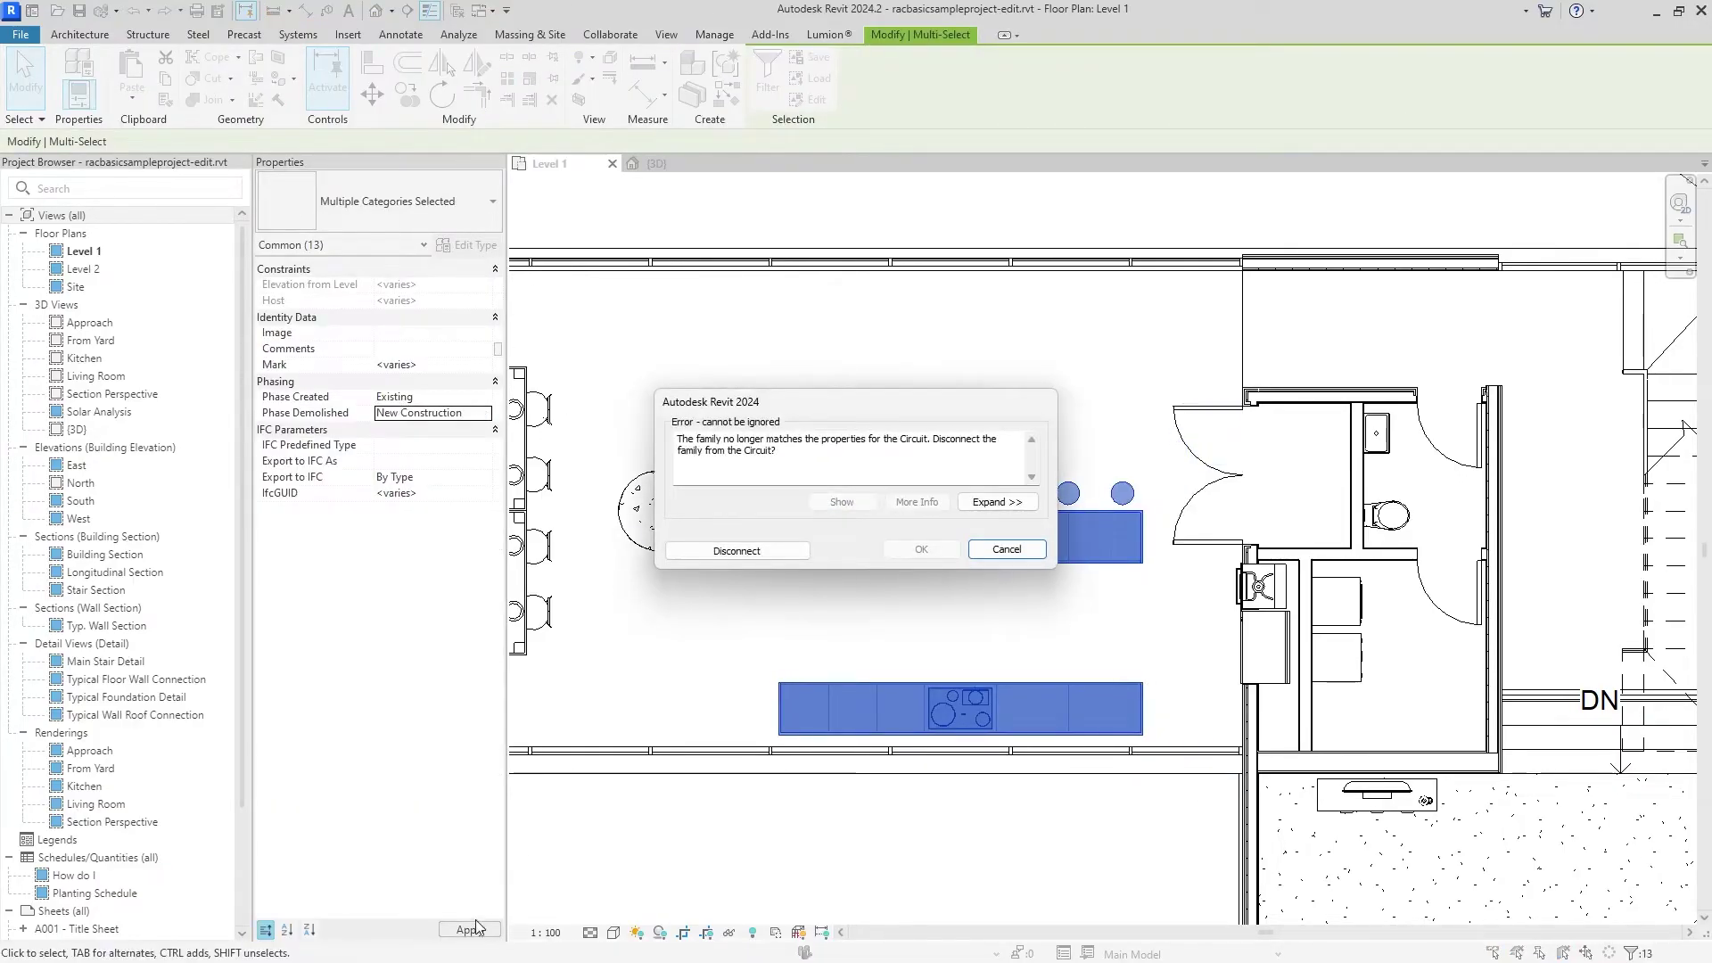
{"action": "left_click", "coordinate": [769, 552]}
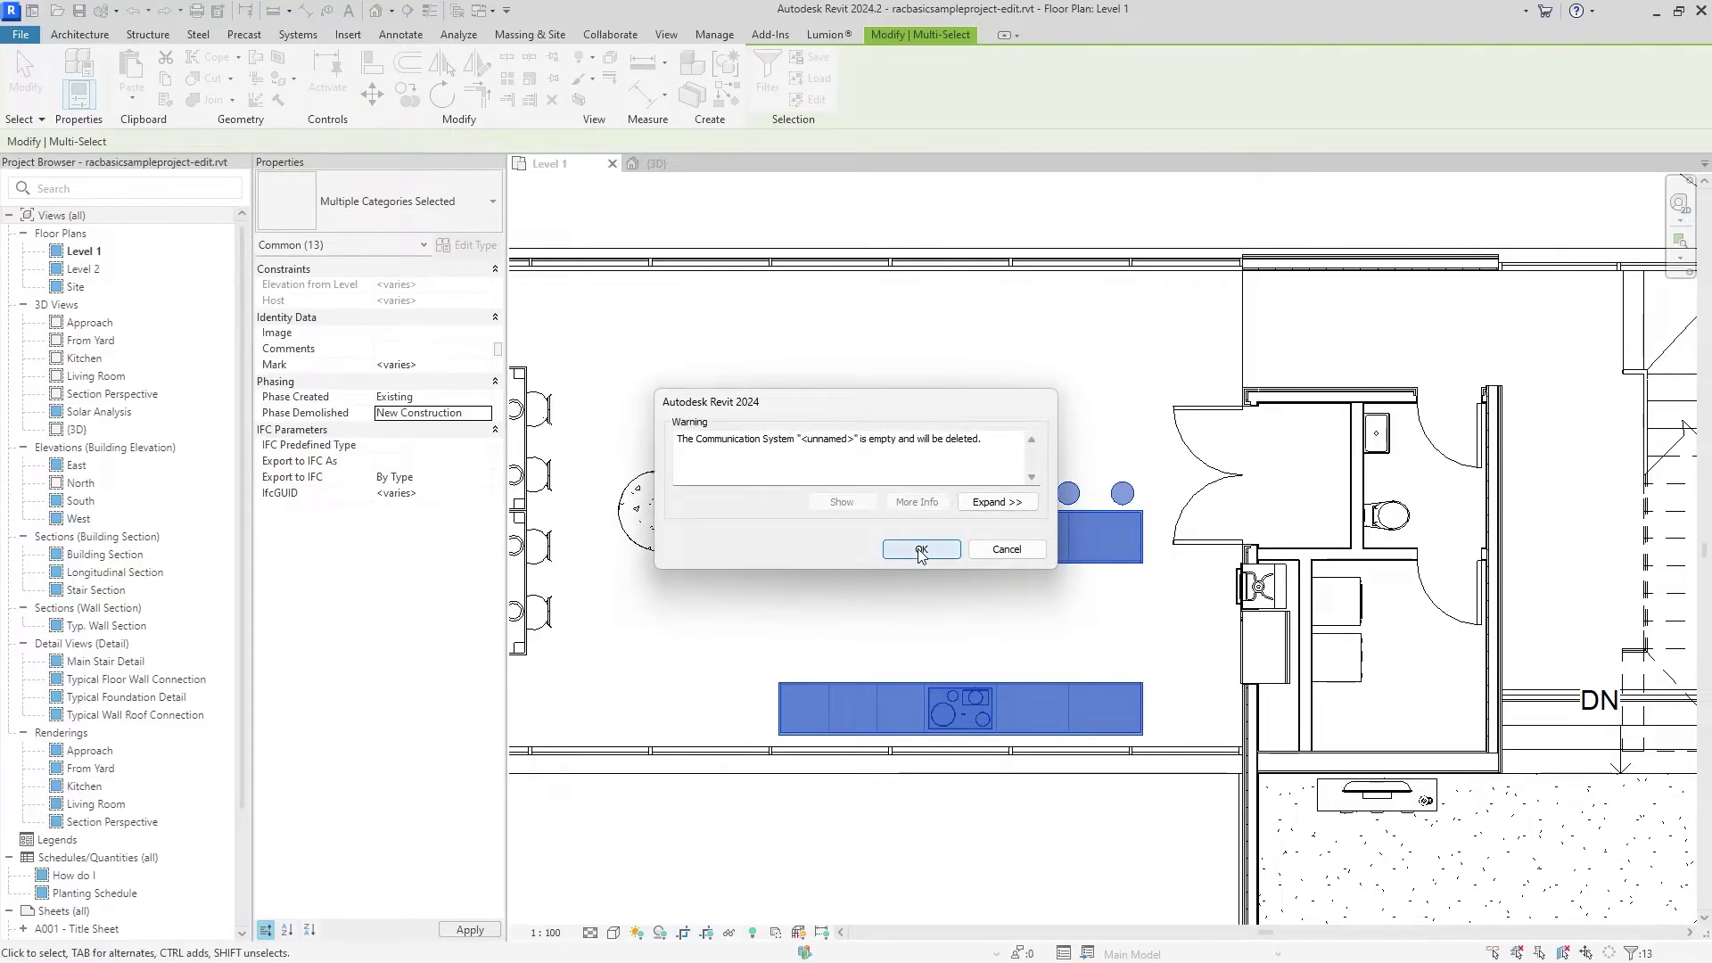
{"action": "left_click", "coordinate": [921, 549]}
{"action": "left_click", "coordinate": [945, 353]}
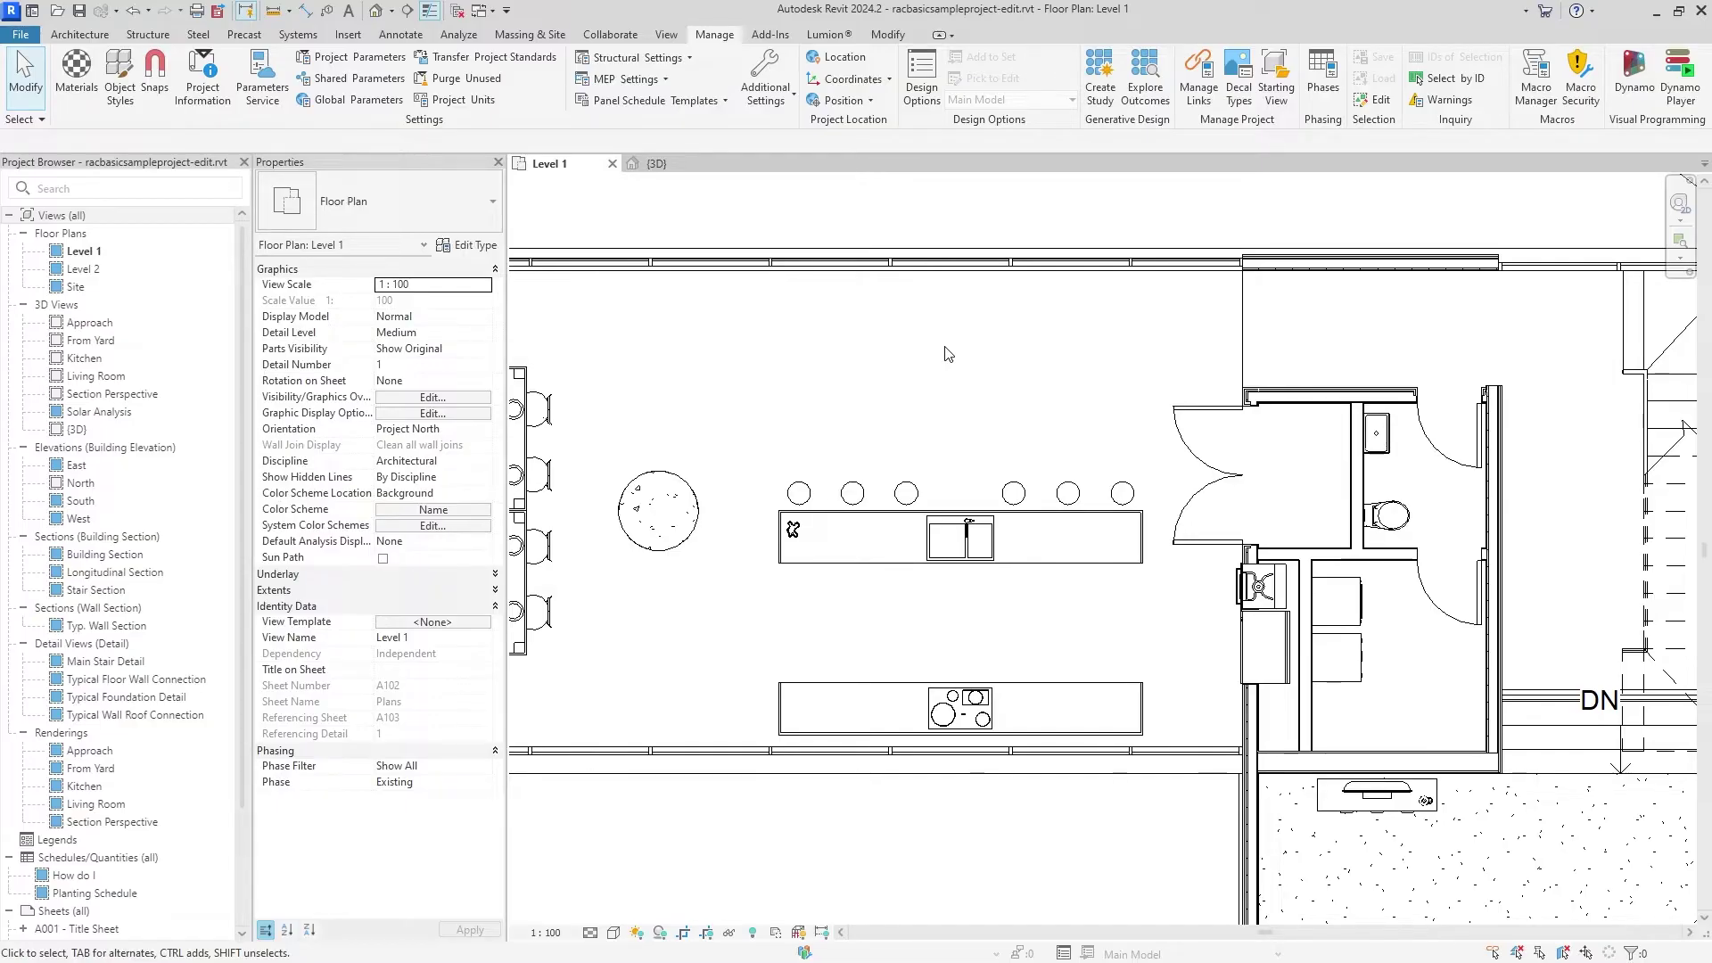
Set the Level 1 plan's phase to New Construction and its filter to Show Complete.
{"action": "left_click", "coordinate": [485, 784]}
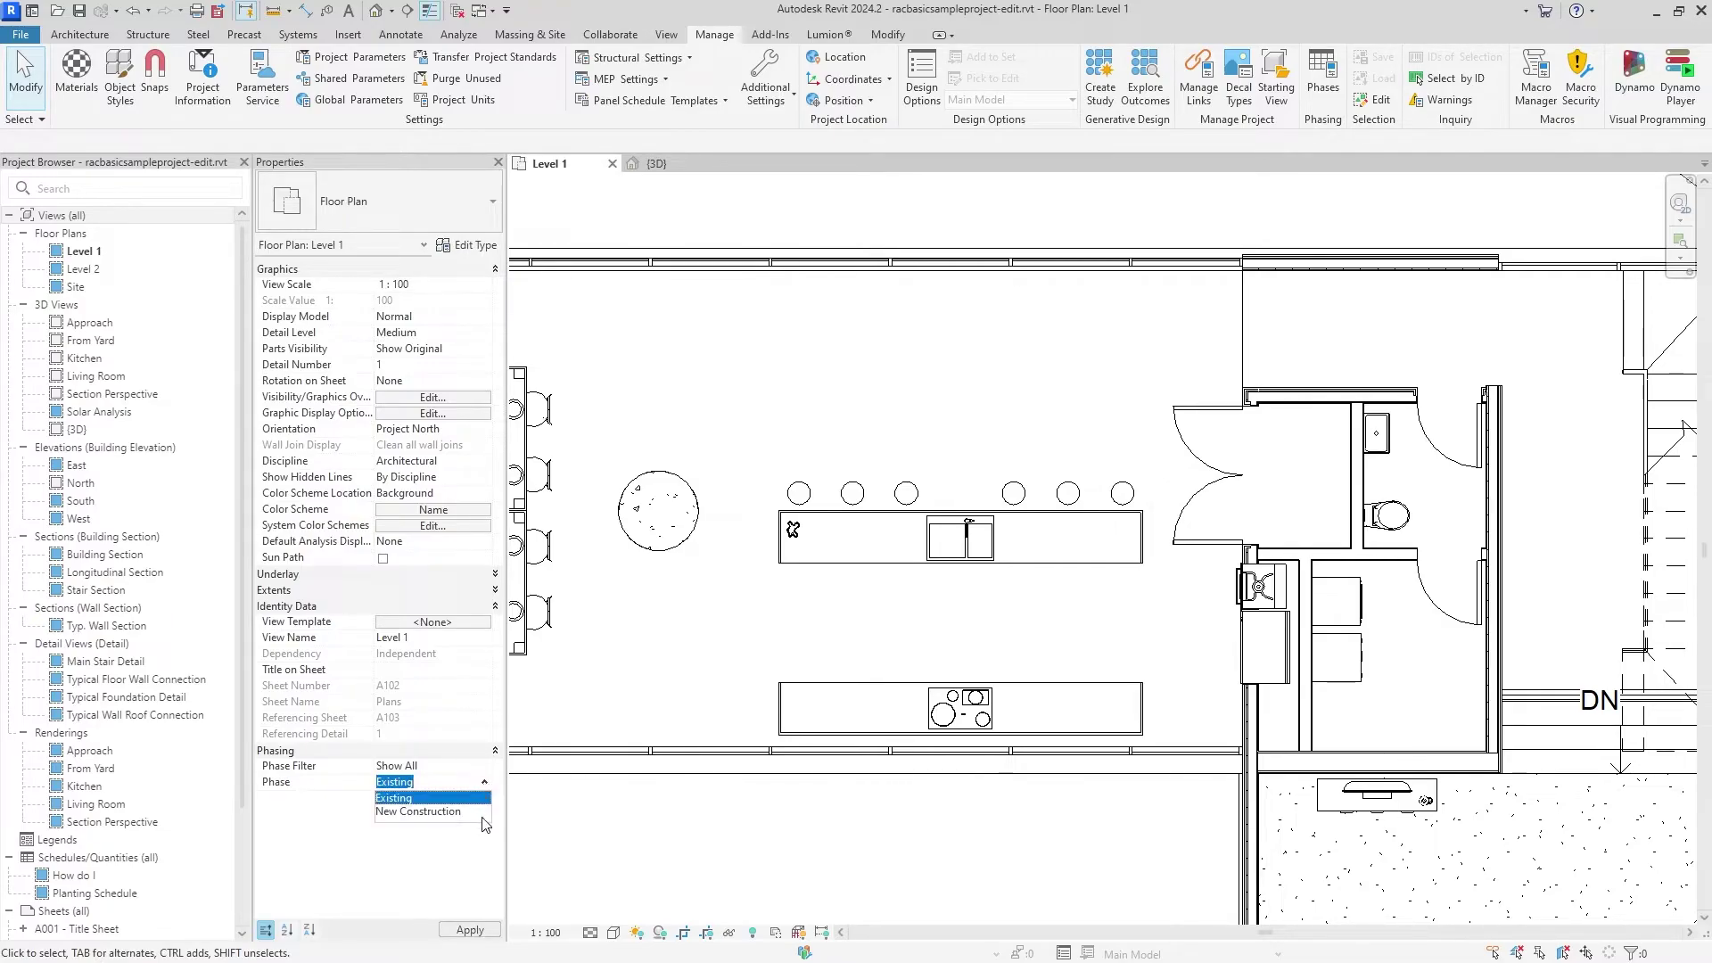
{"action": "left_click", "coordinate": [429, 813]}
{"action": "left_click", "coordinate": [469, 930]}
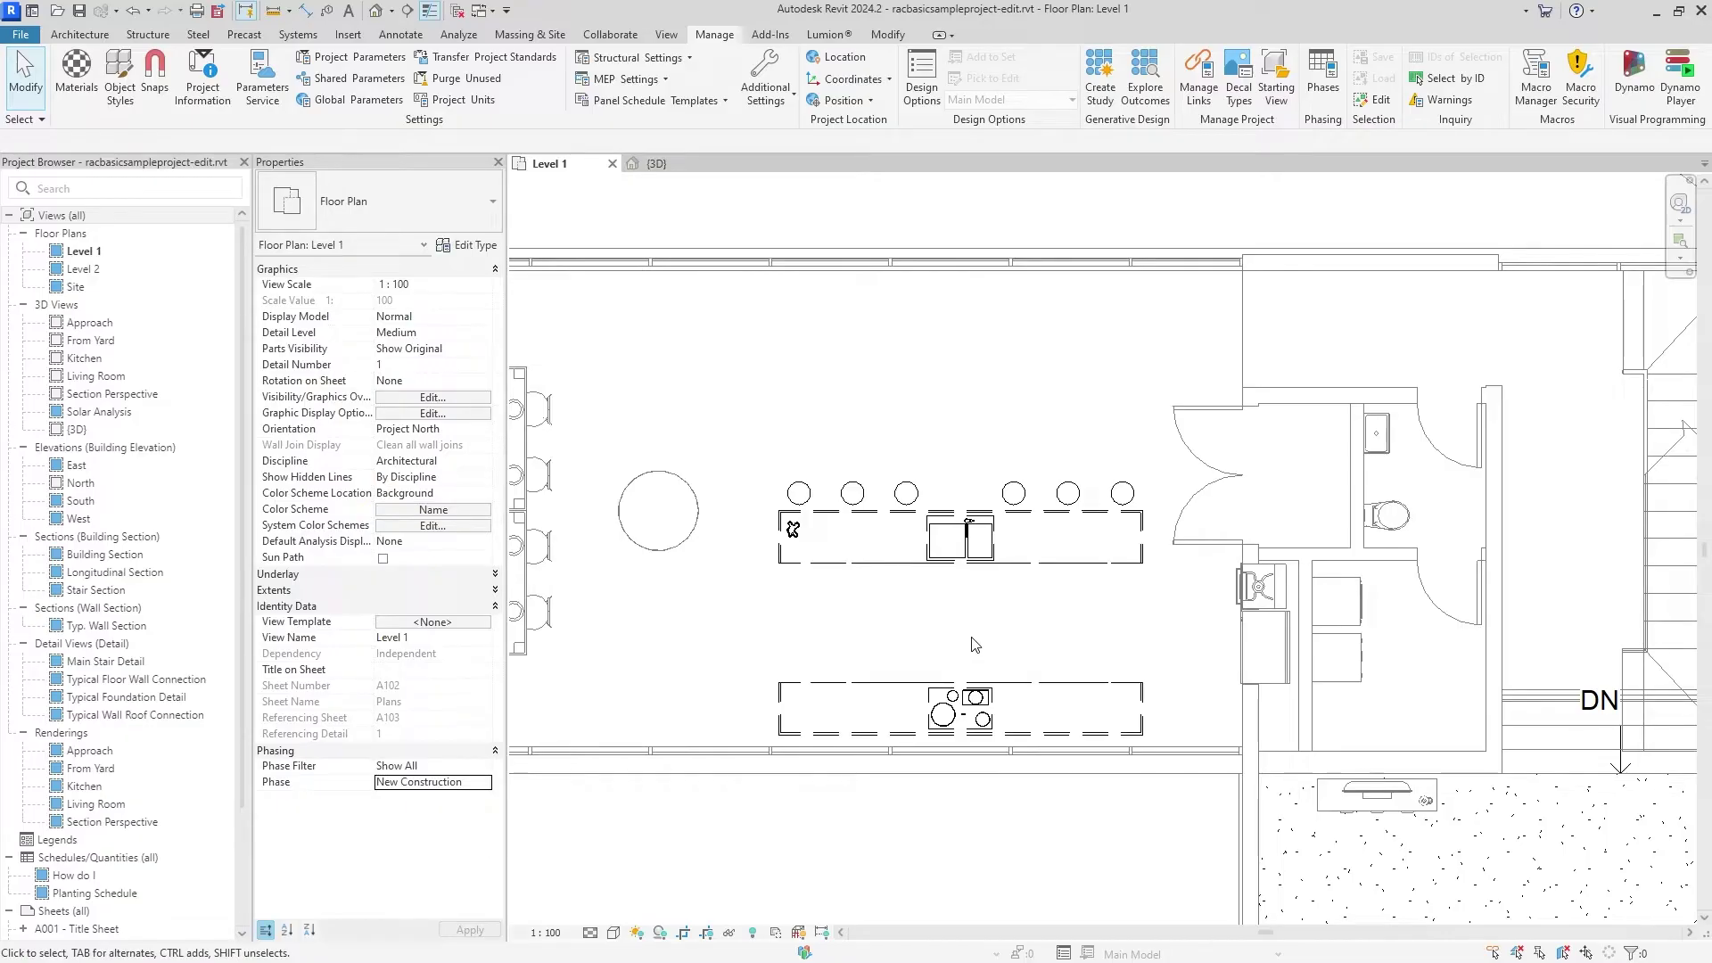
{"action": "left_click", "coordinate": [484, 767]}
{"action": "left_click", "coordinate": [413, 809]}
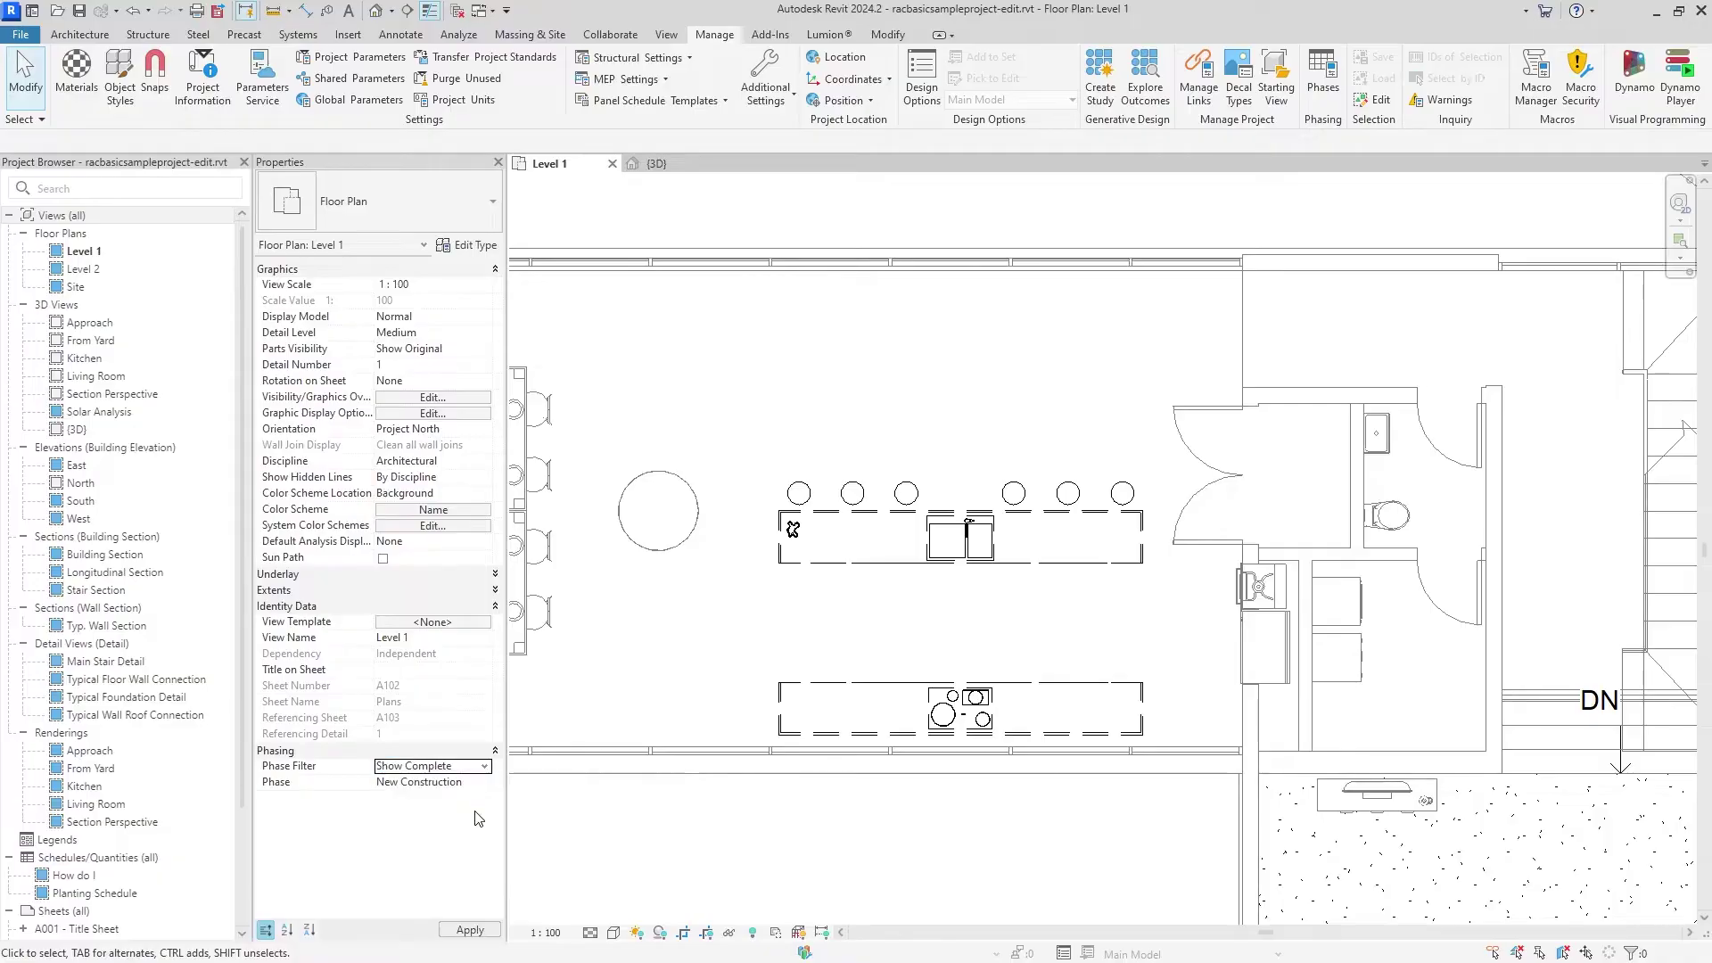
{"action": "left_click", "coordinate": [470, 930]}
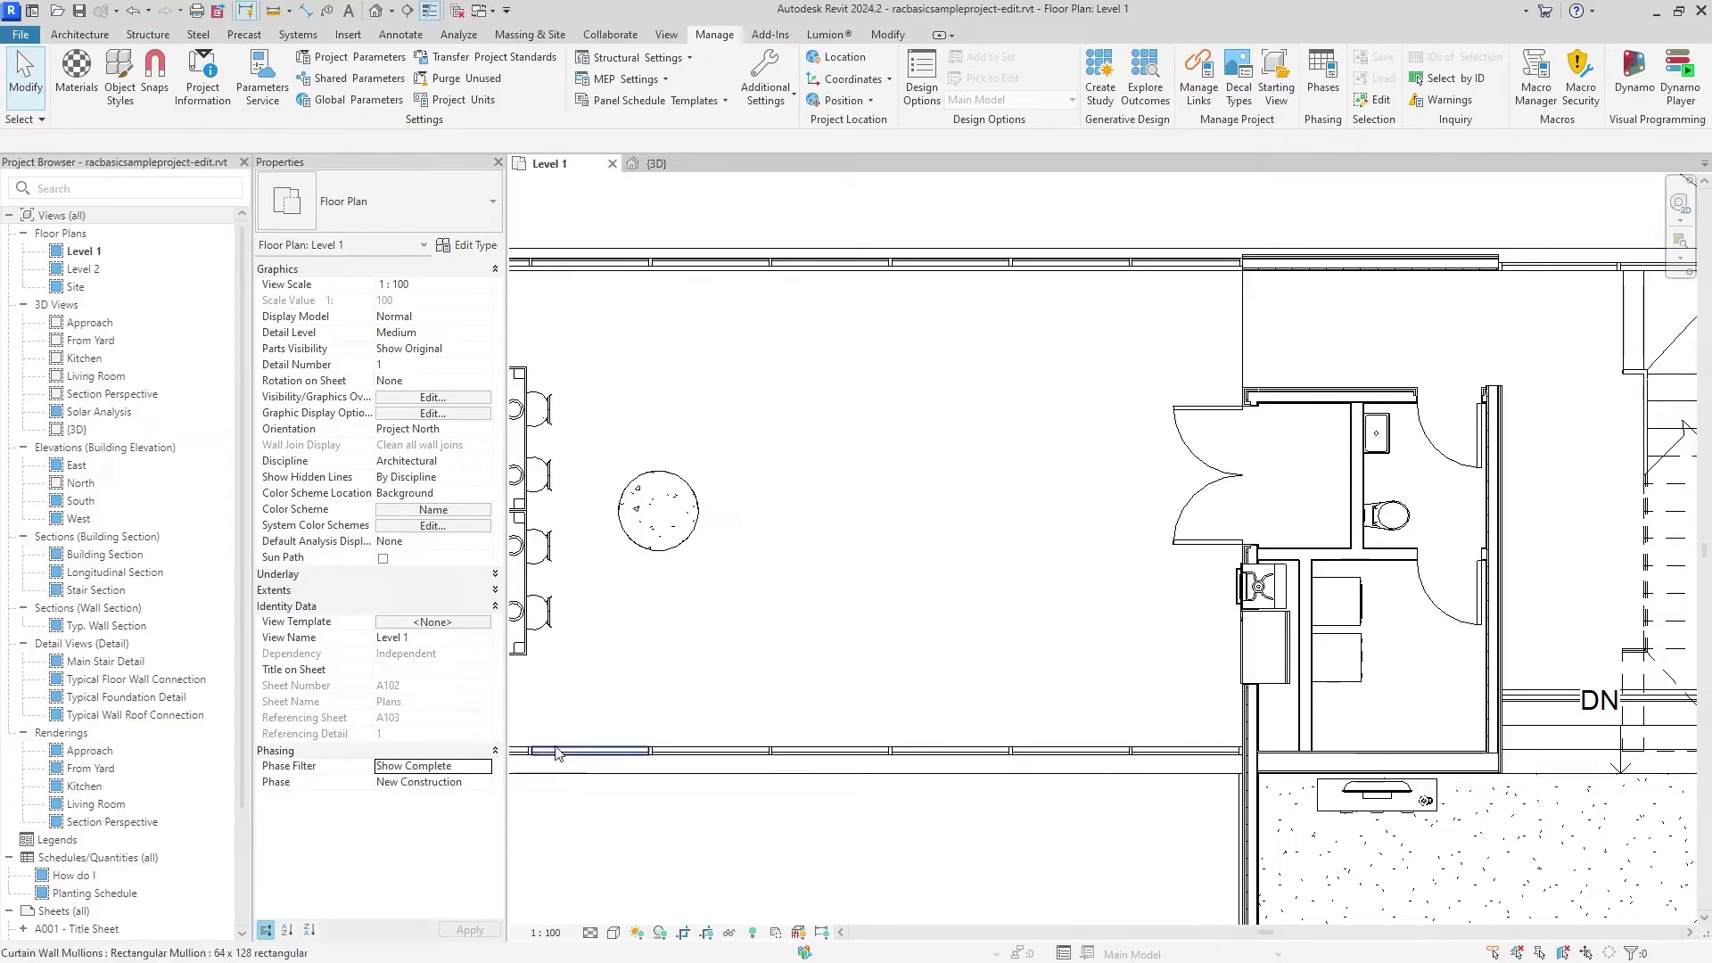
Revert the plan to Existing with Show All, bringing the kitchen counters back.
{"action": "left_click", "coordinate": [484, 769]}
{"action": "left_click", "coordinate": [396, 795]}
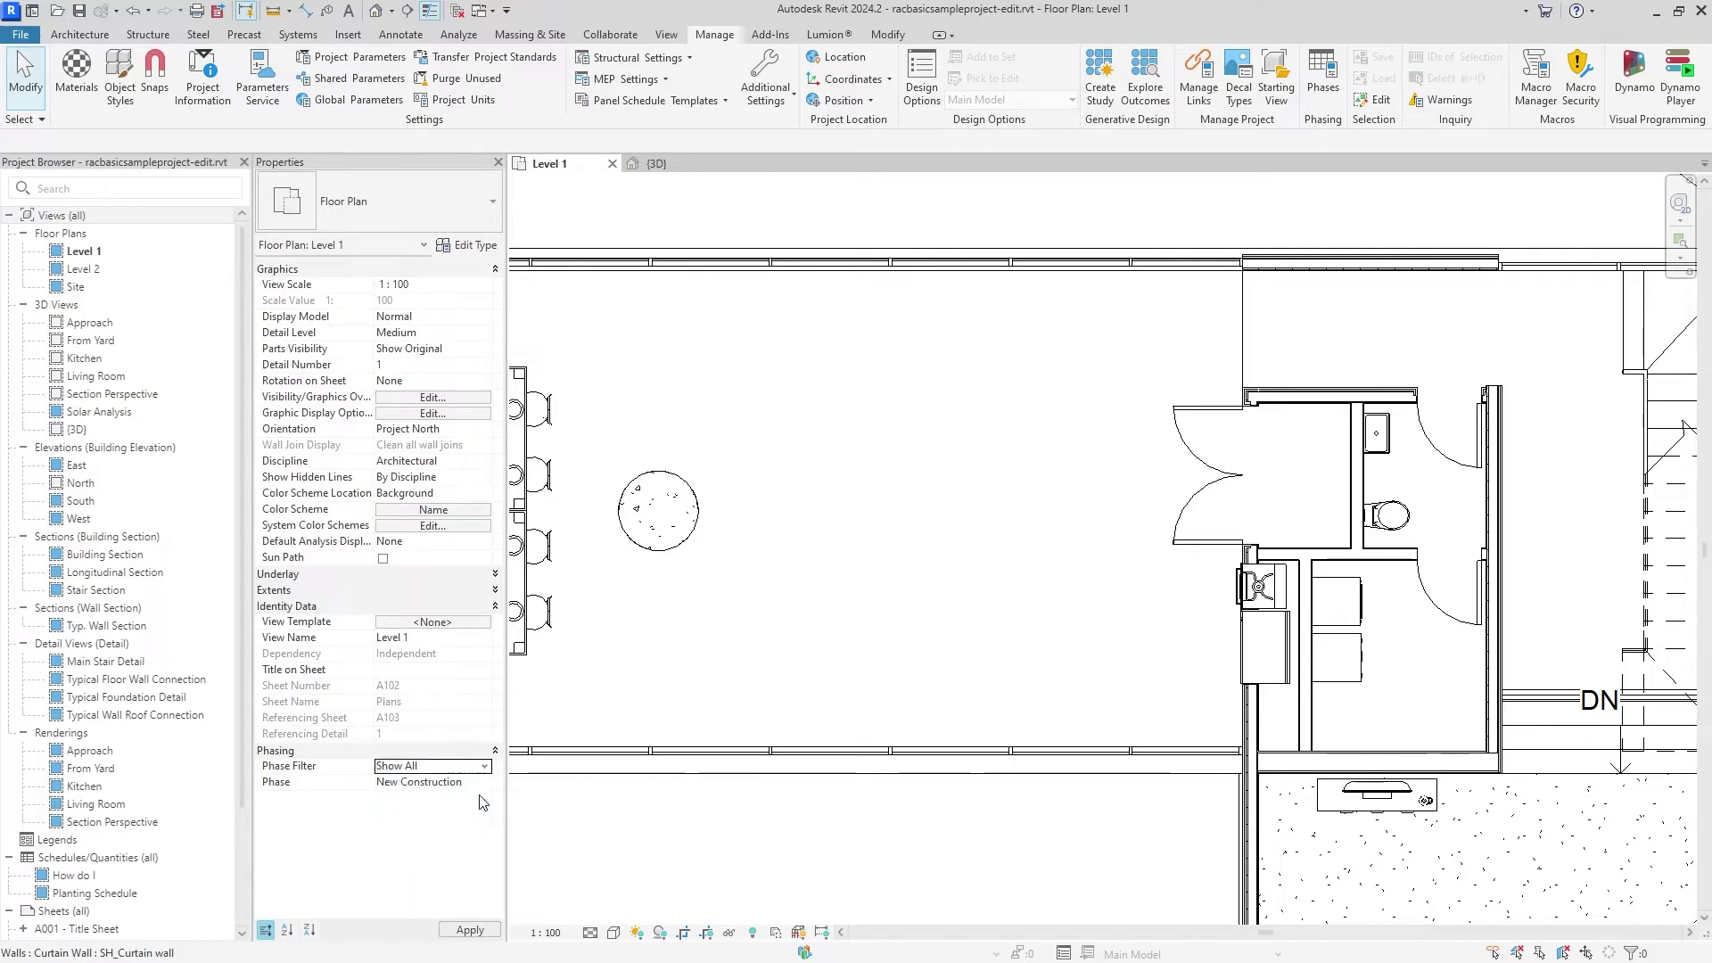
{"action": "left_click", "coordinate": [484, 783]}
{"action": "left_click", "coordinate": [395, 798]}
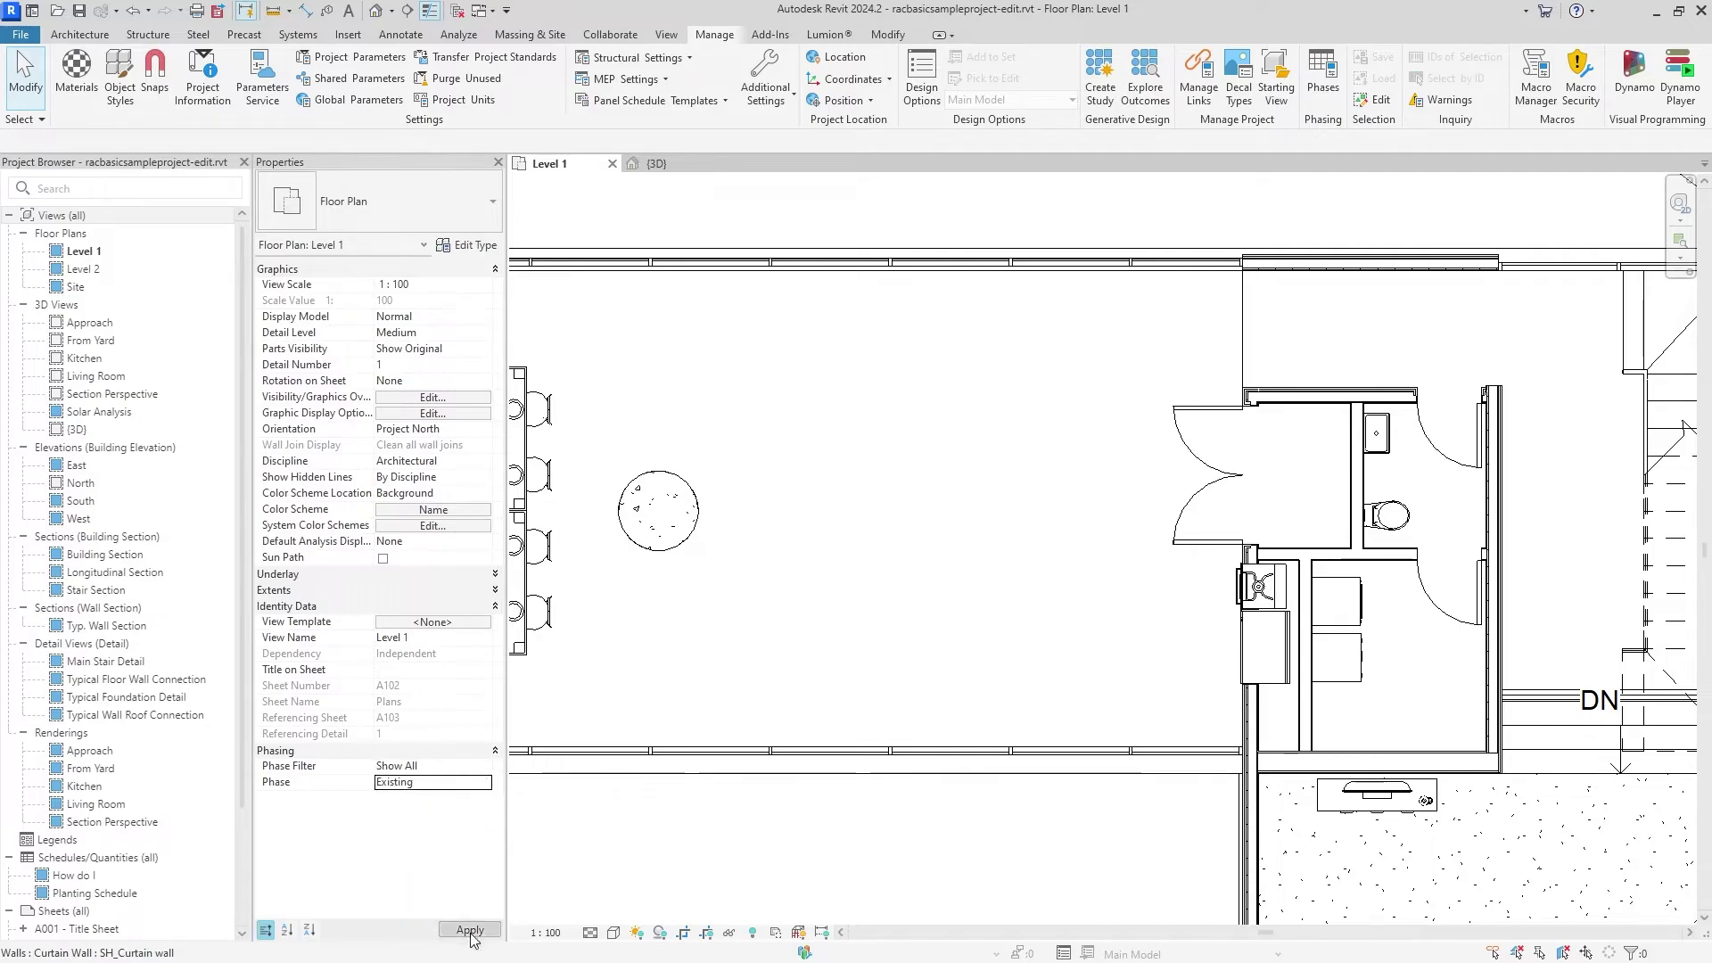
{"action": "left_click", "coordinate": [470, 930]}
Reapply New Construction with Show Complete and zoom to fit the whole plan.
{"action": "left_click", "coordinate": [488, 788]}
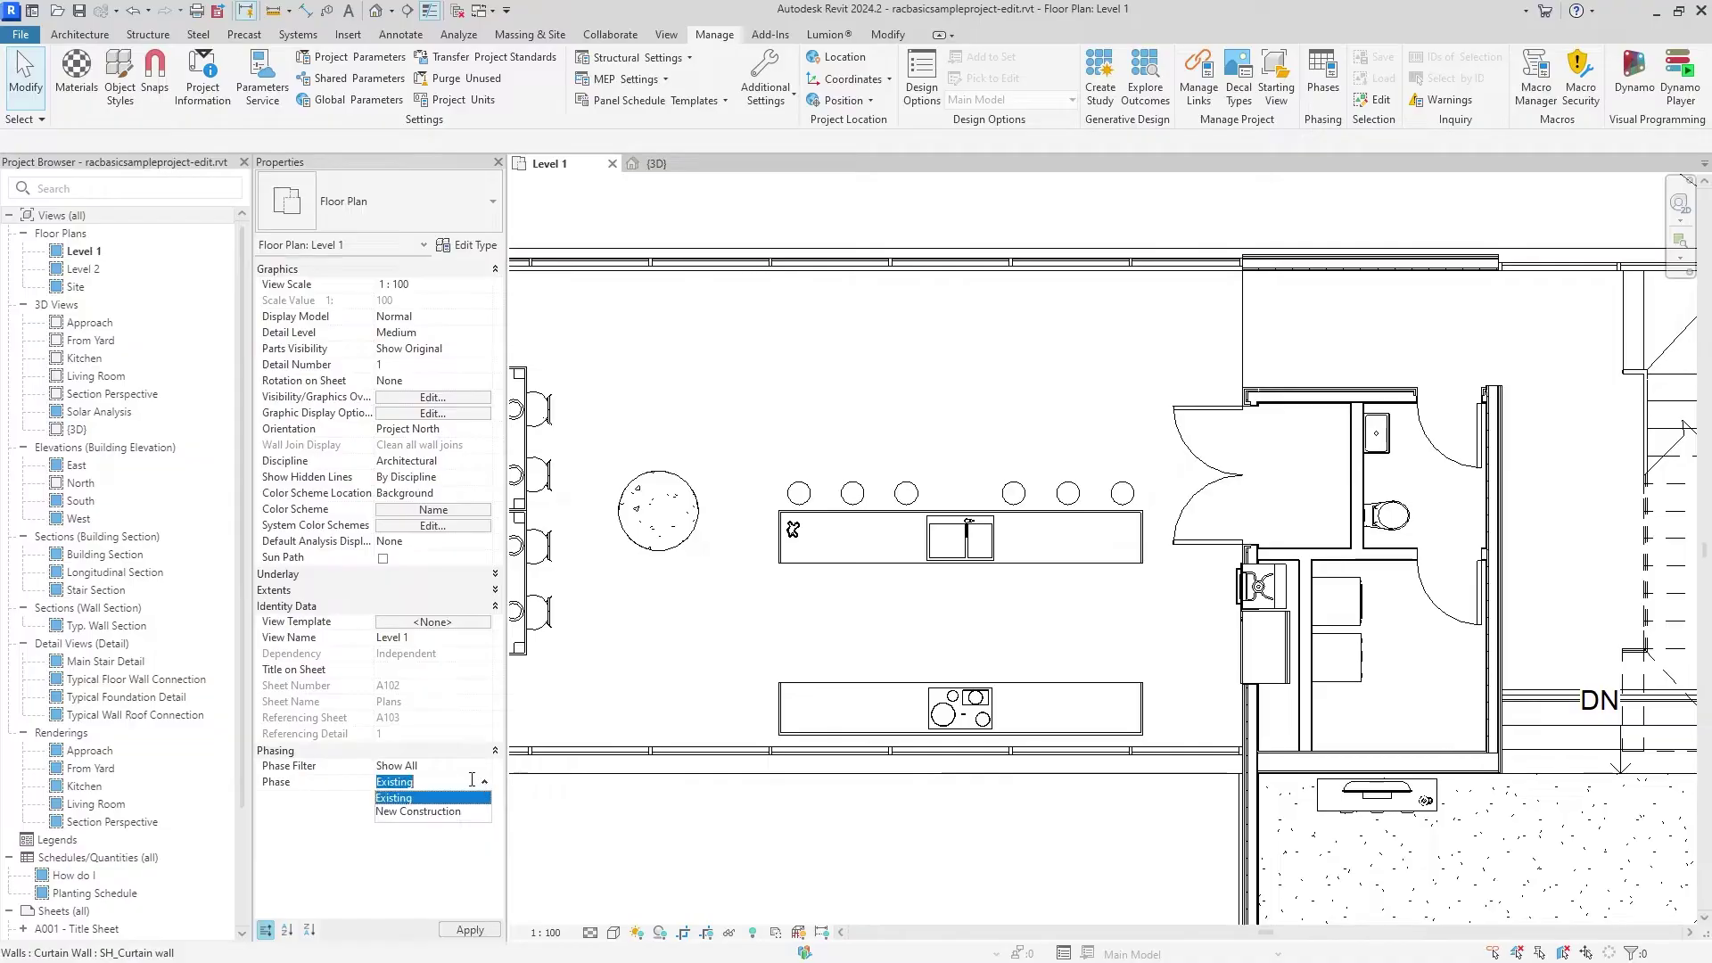
{"action": "left_click", "coordinate": [428, 817]}
{"action": "left_click", "coordinate": [470, 930]}
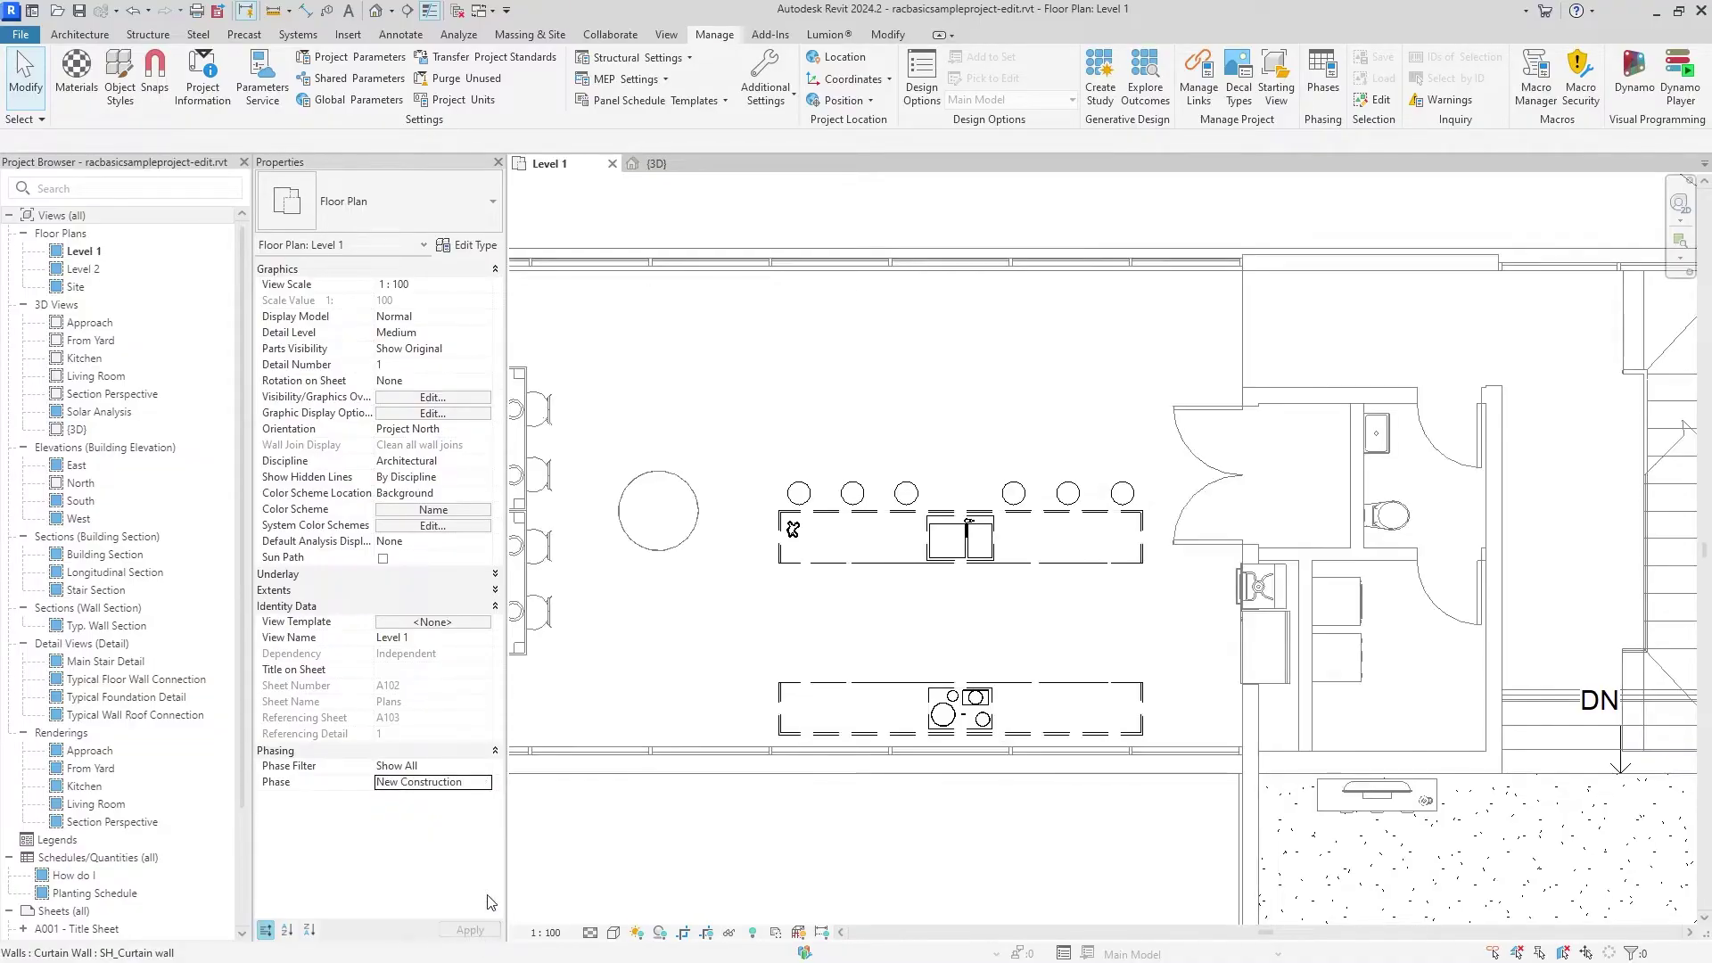
{"action": "left_click", "coordinate": [489, 767]}
{"action": "left_click", "coordinate": [428, 810]}
{"action": "left_click", "coordinate": [469, 930]}
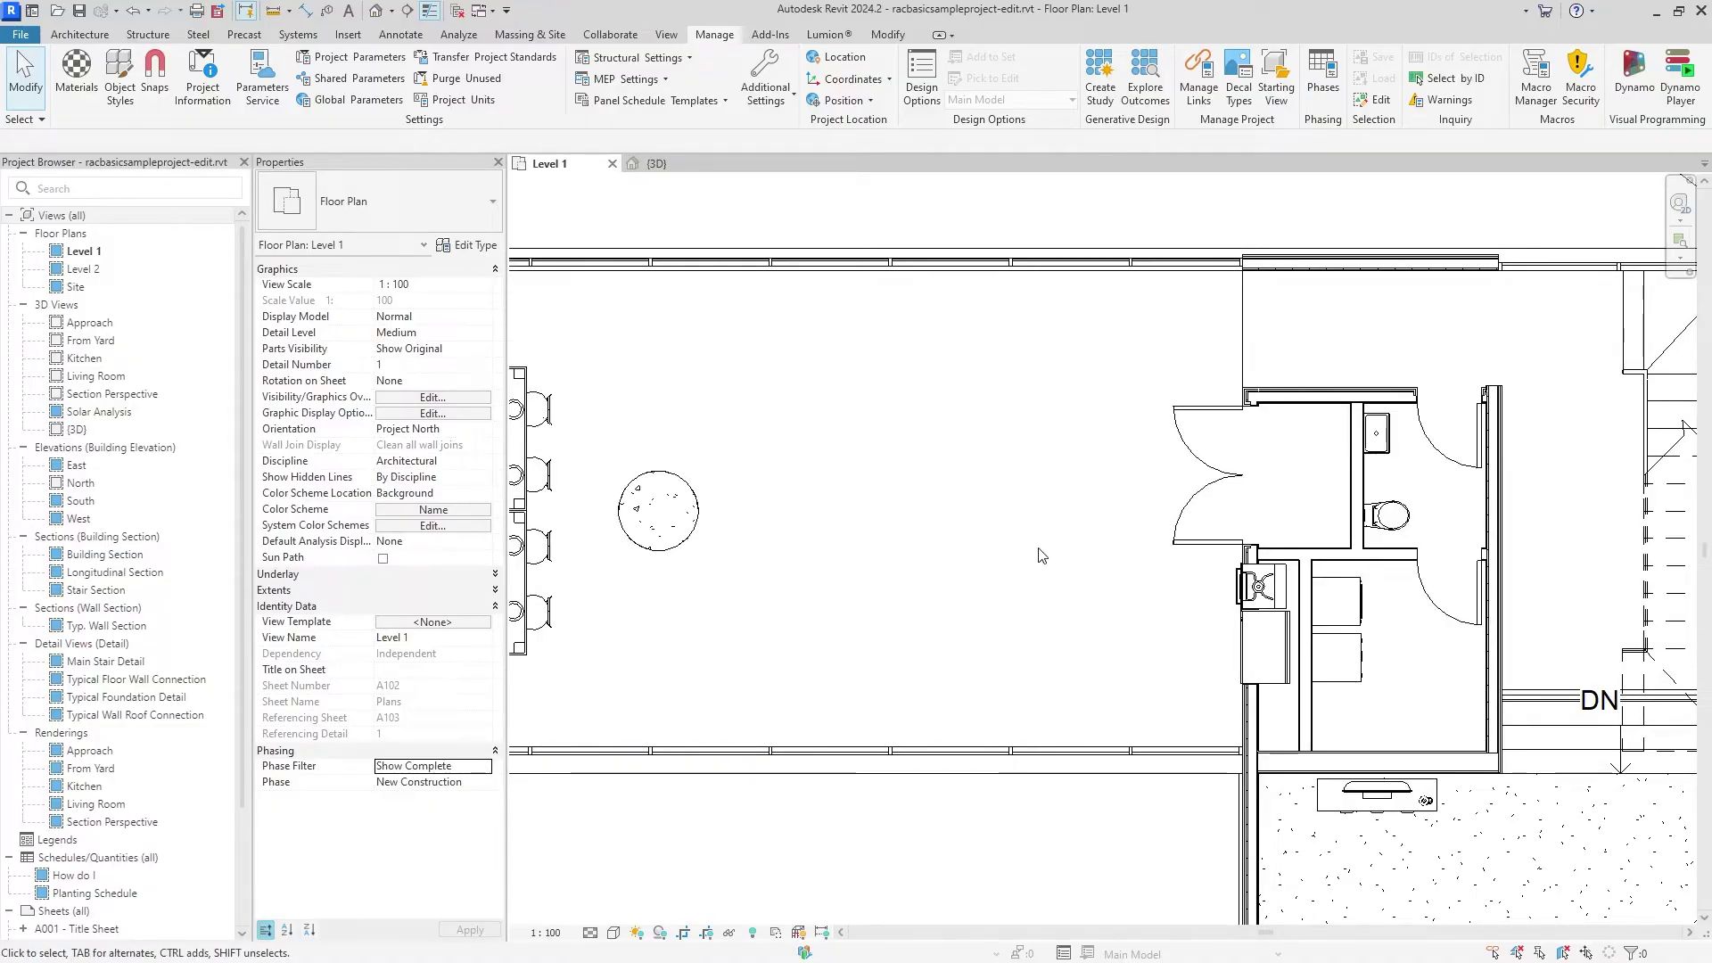
{"action": "key", "text": "z"}
{"action": "key", "text": "f"}
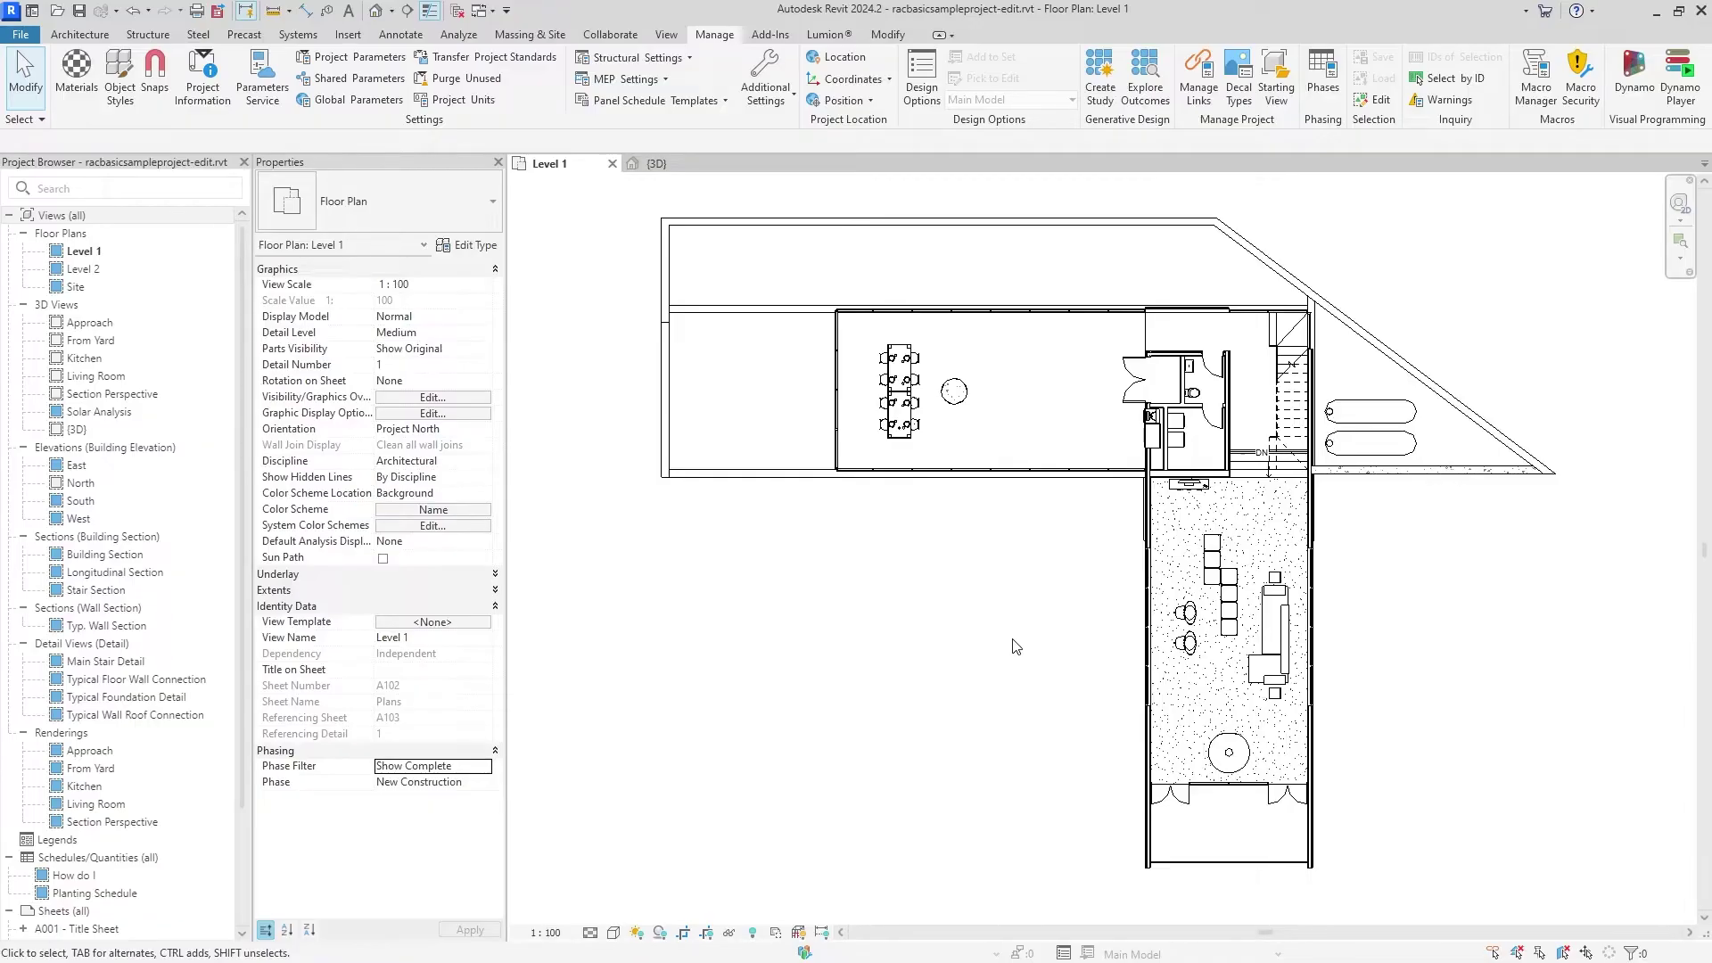
In the 3D view, keep Show All and set the phase to New Construction.
{"action": "left_click", "coordinate": [656, 163]}
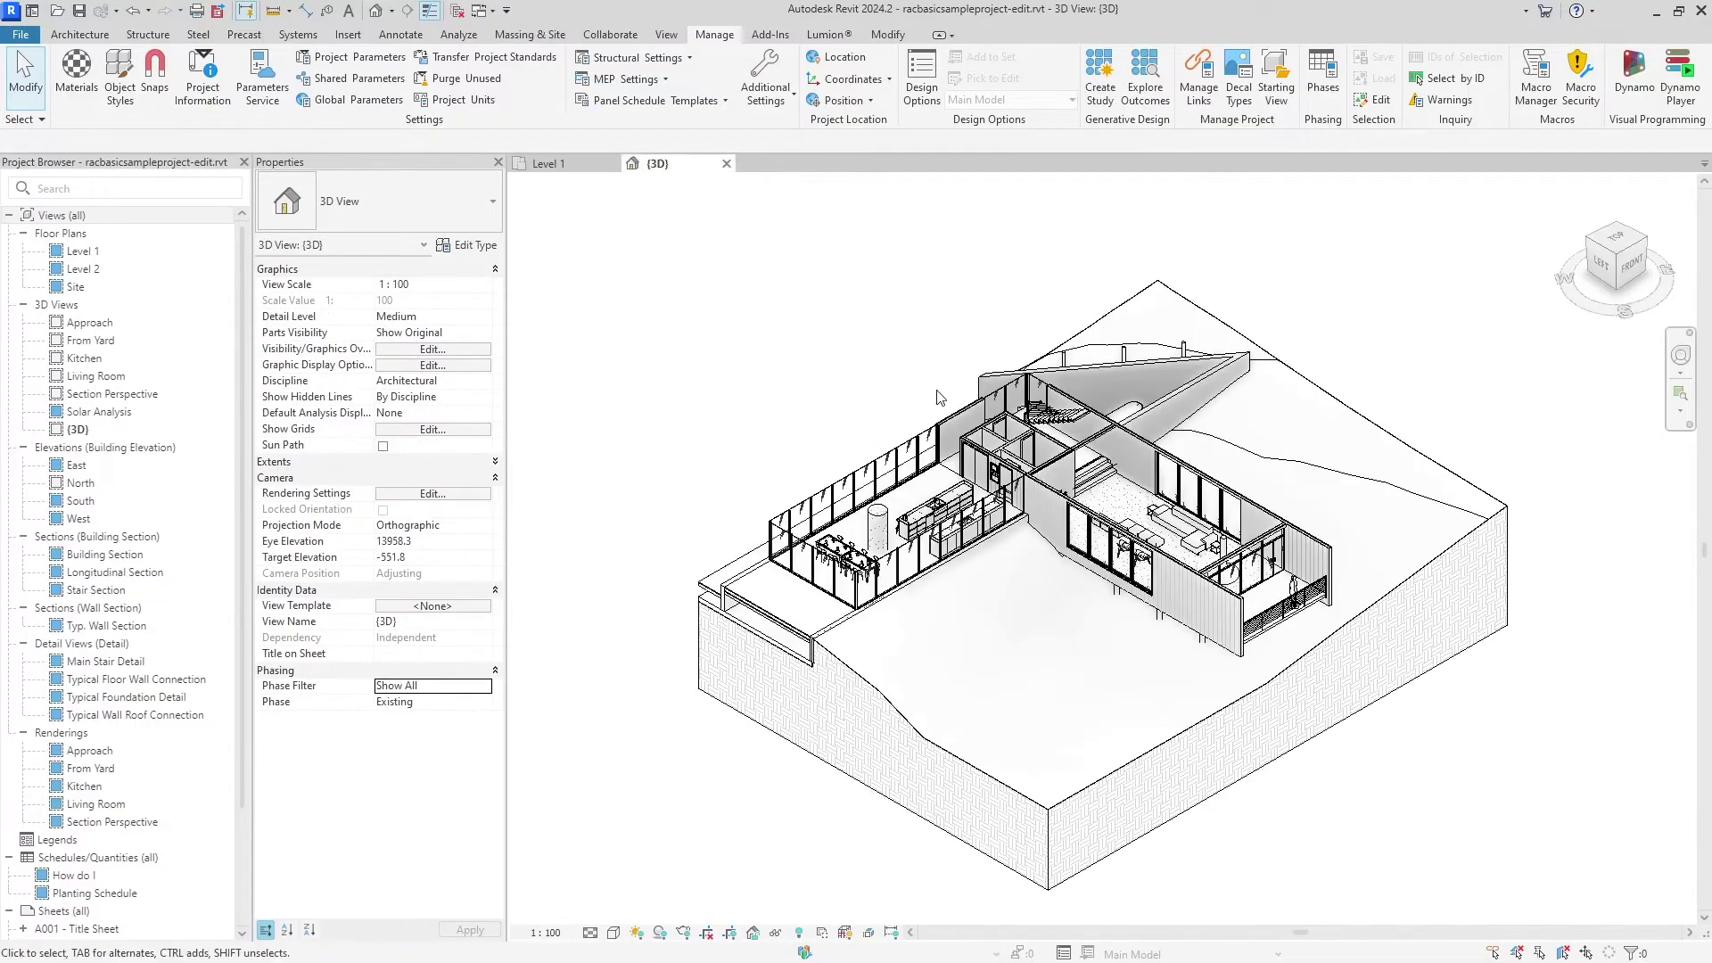
{"action": "scroll", "coordinate": [937, 575], "scroll_direction": "up", "scroll_amount": 8}
{"action": "scroll", "coordinate": [881, 600], "scroll_direction": "up", "scroll_amount": 4}
{"action": "middle_click_drag", "start_coordinate": [880, 600], "coordinate": [904, 572]}
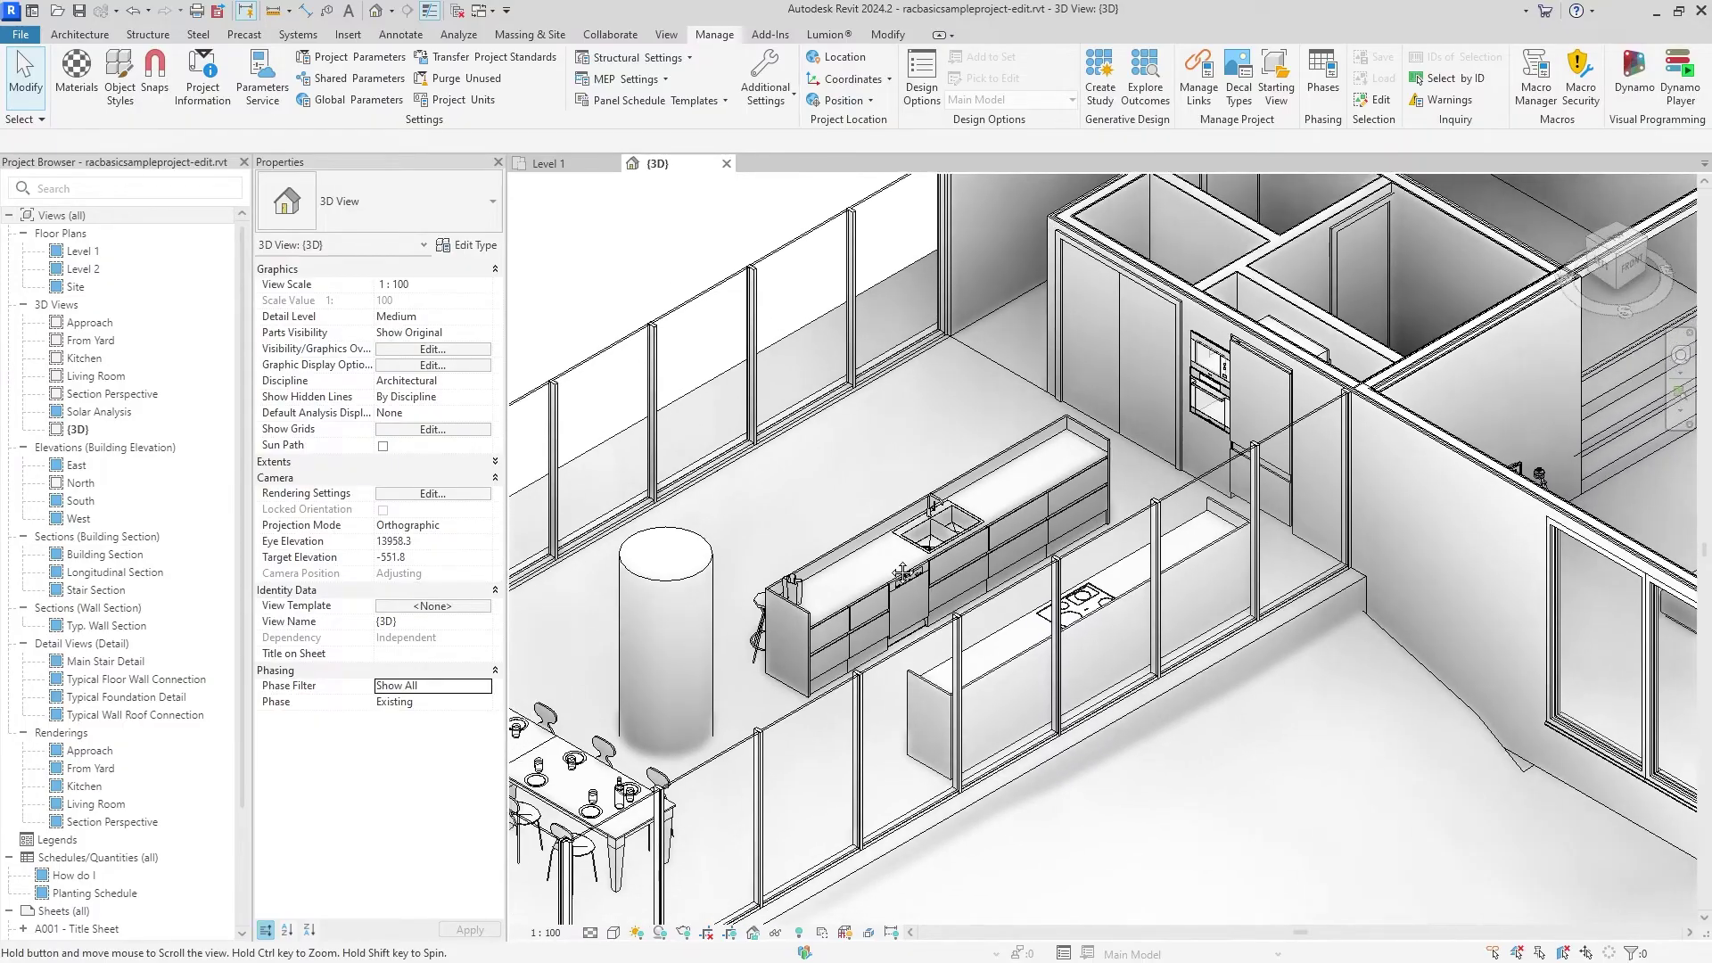
{"action": "left_click", "coordinate": [488, 687]}
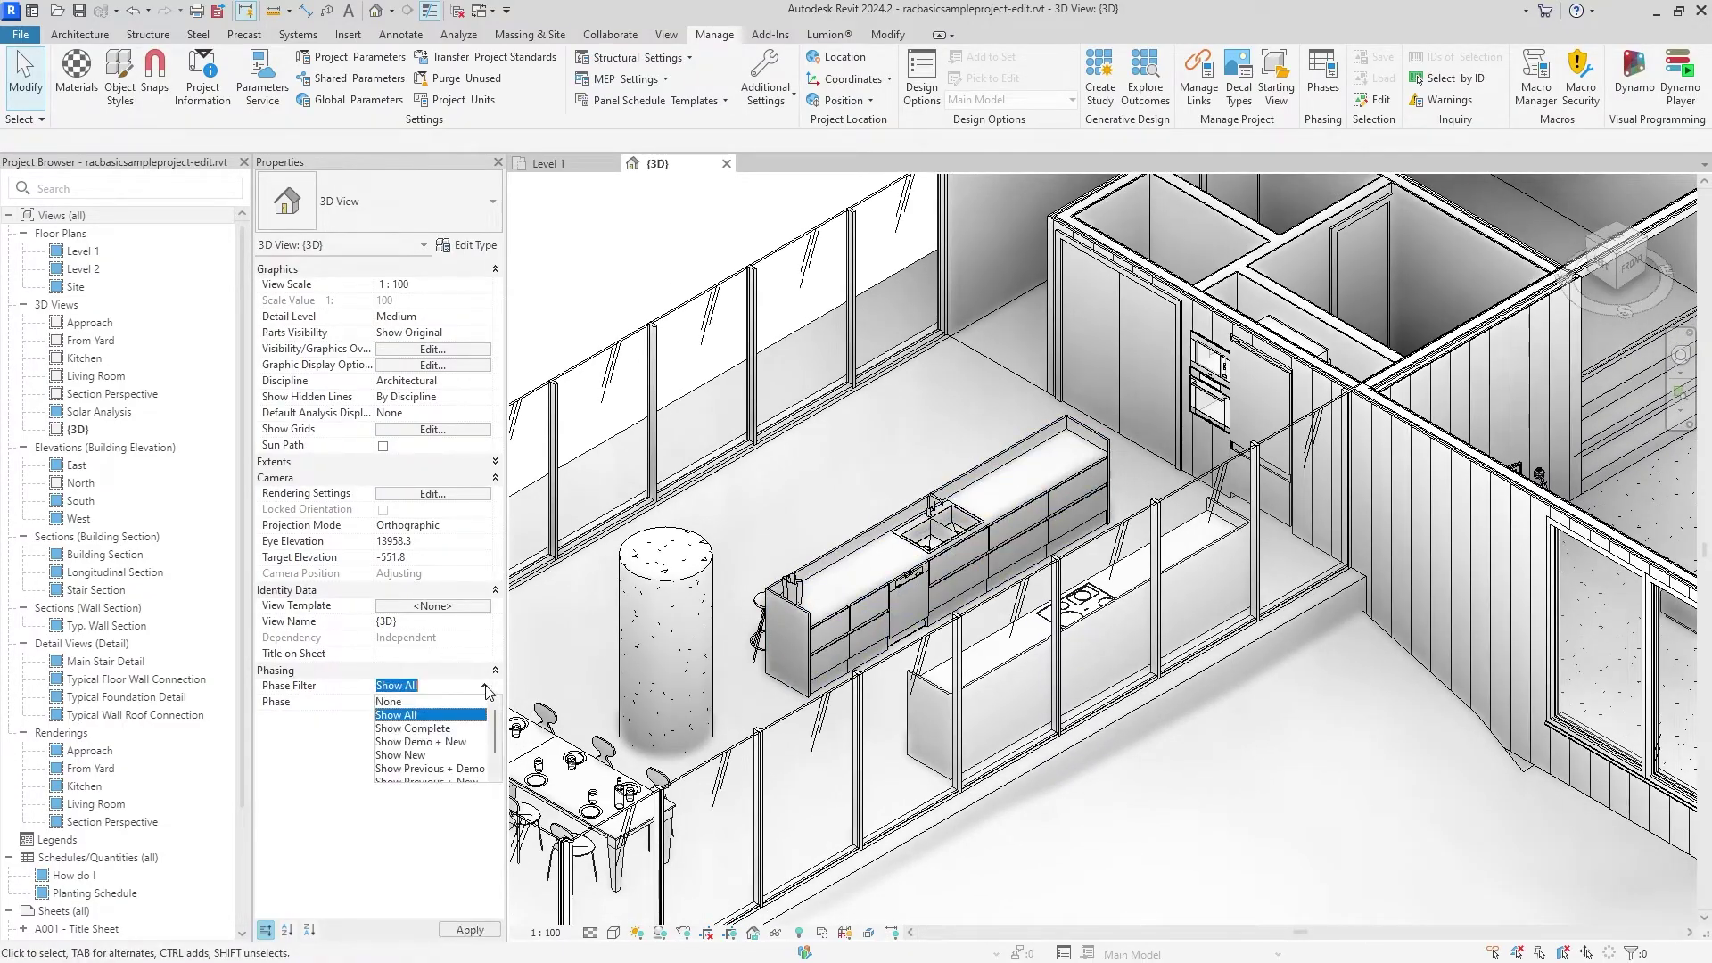
{"action": "left_click", "coordinate": [484, 687]}
{"action": "left_click", "coordinate": [484, 686]}
{"action": "left_click", "coordinate": [486, 705]}
{"action": "left_click", "coordinate": [428, 738]}
{"action": "left_click", "coordinate": [470, 930]}
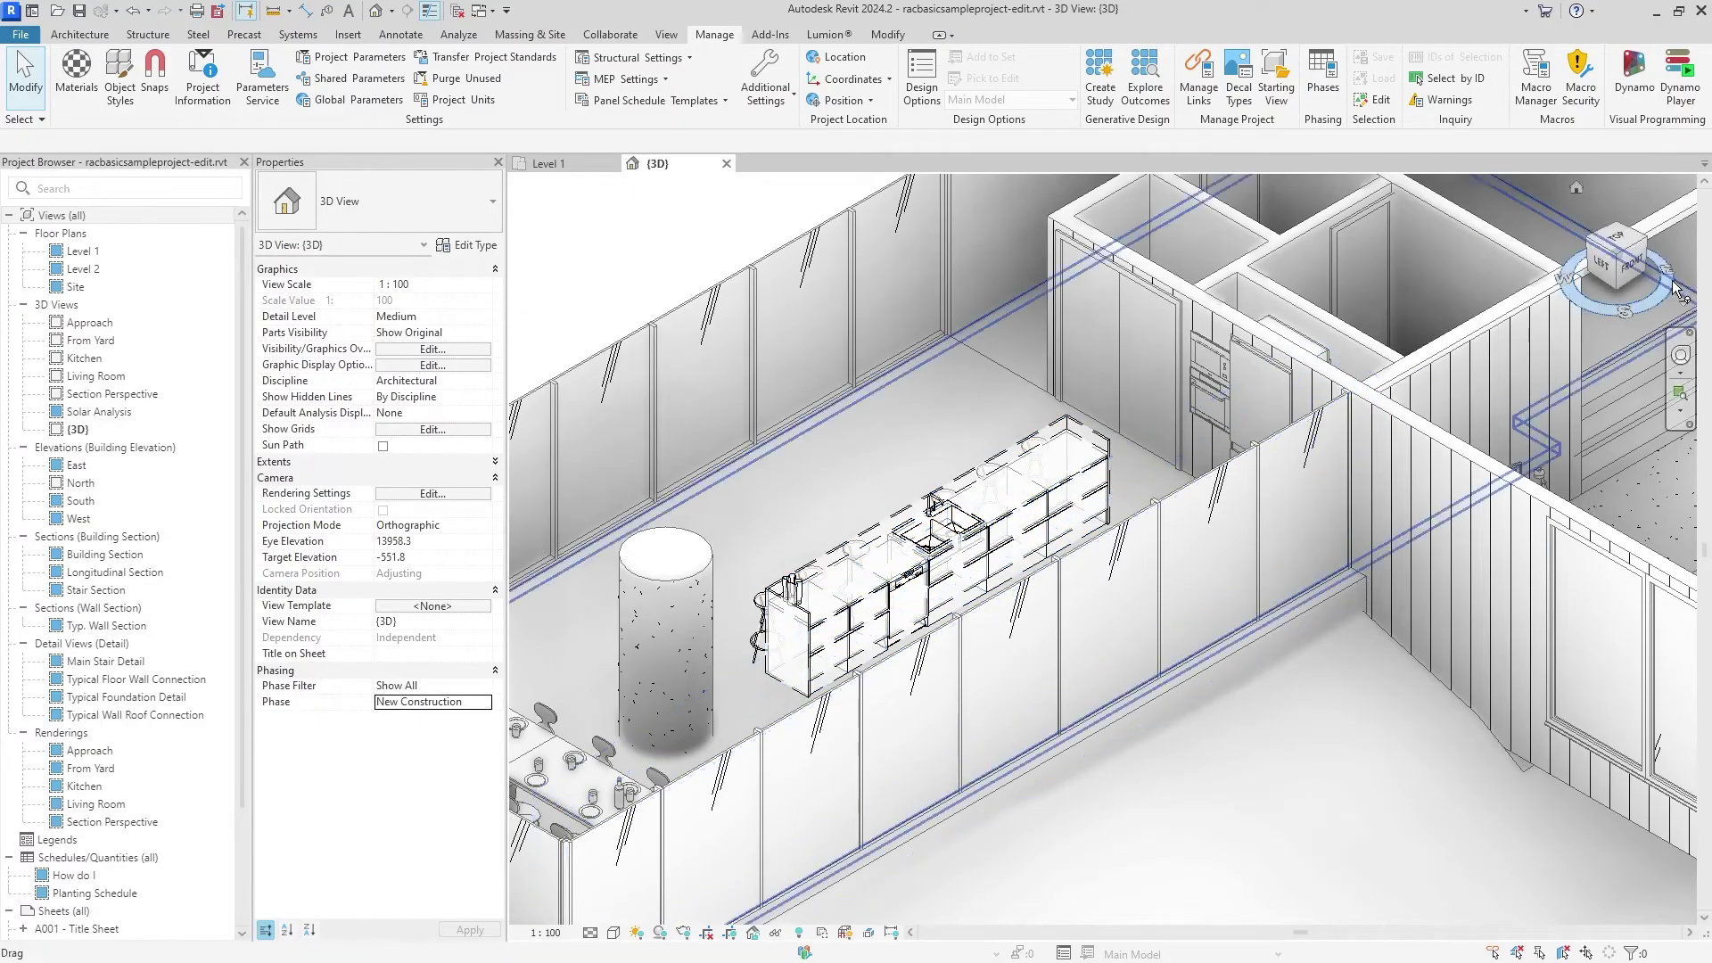
{"action": "scroll", "coordinate": [1339, 535], "scroll_direction": "down", "scroll_amount": 5}
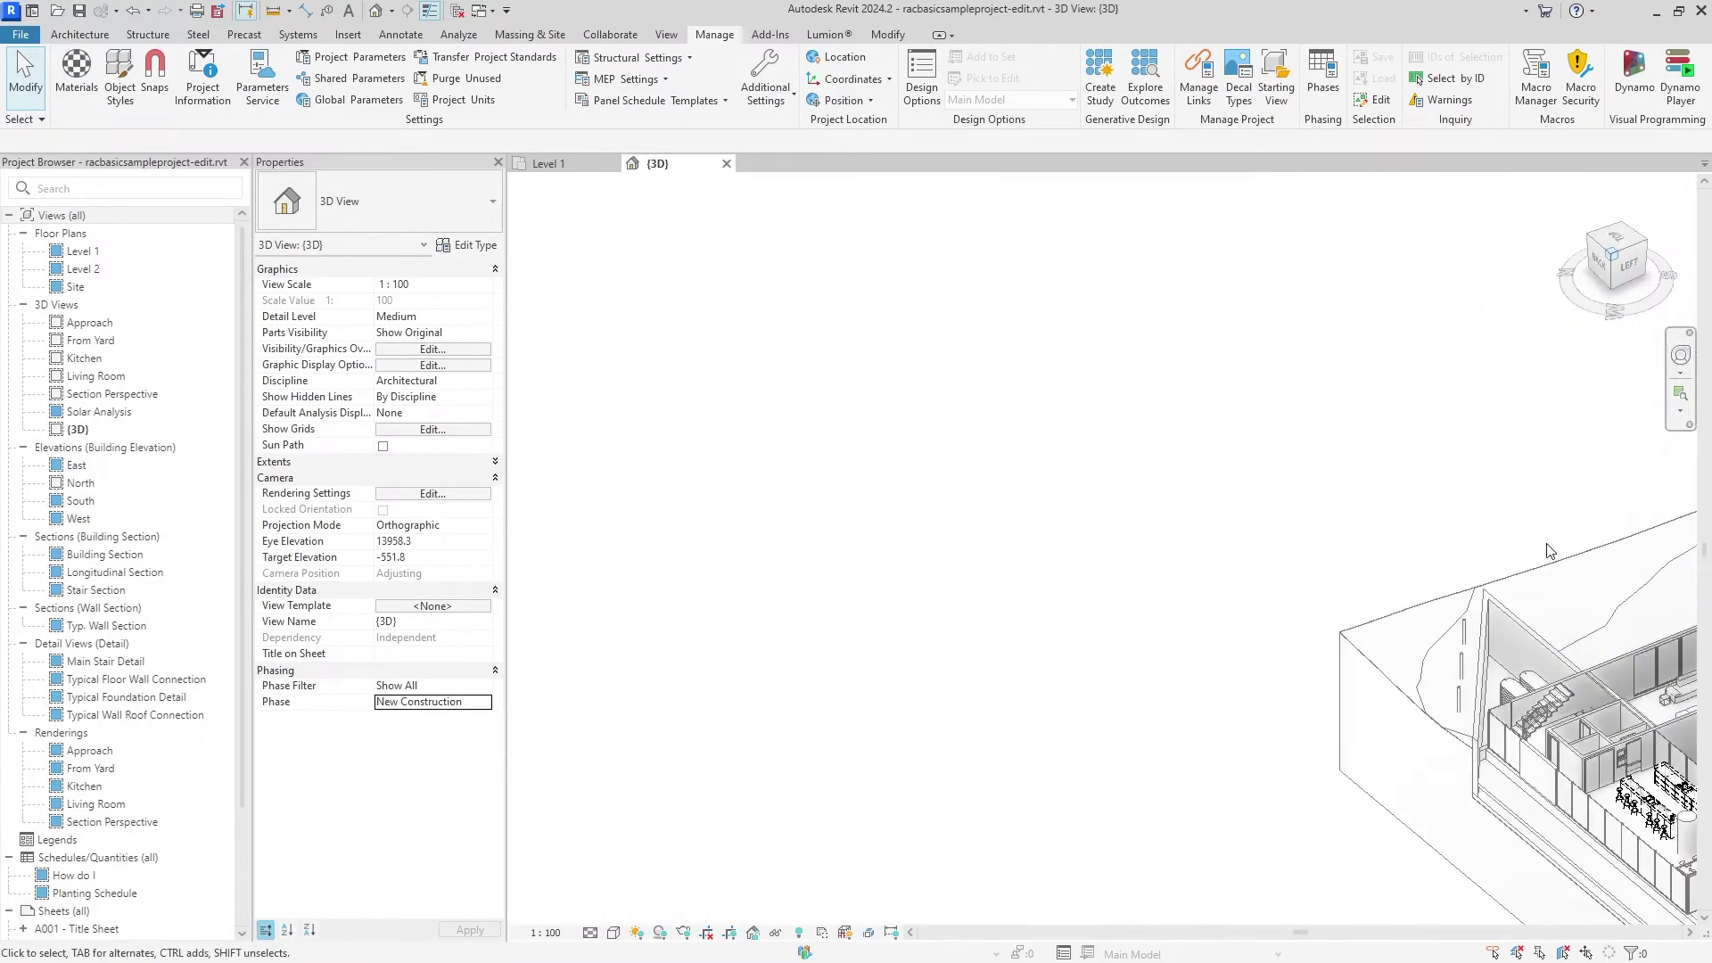
{"action": "scroll", "coordinate": [1091, 630], "scroll_direction": "up", "scroll_amount": 8}
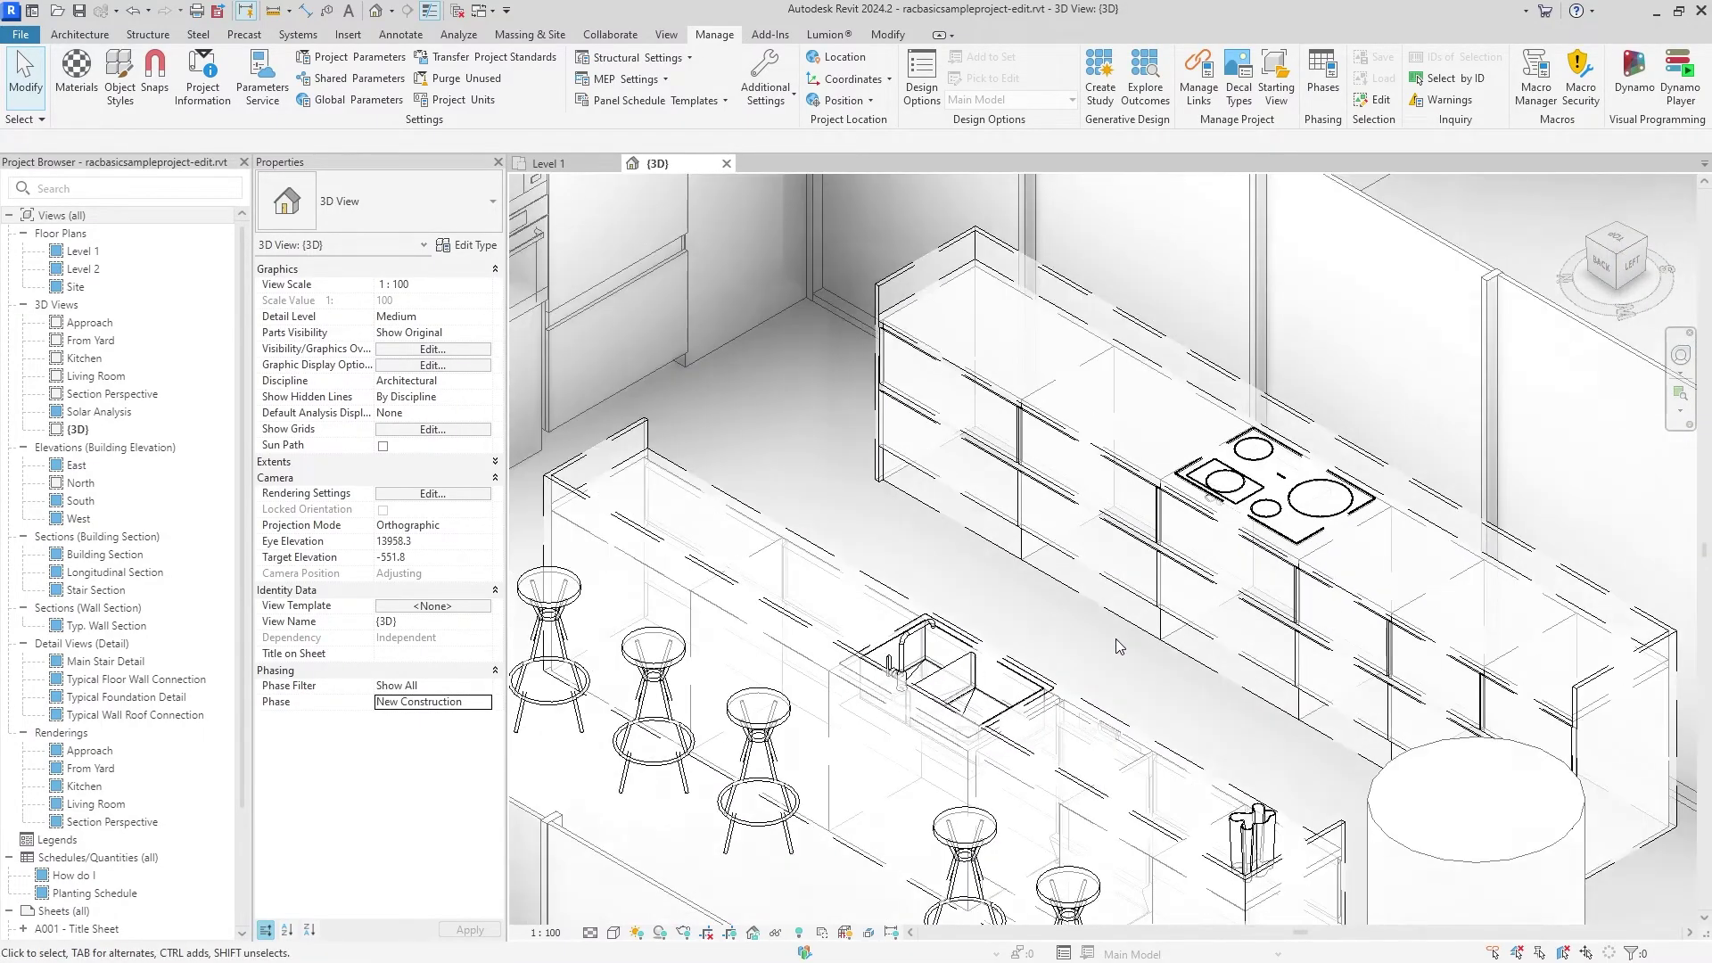
{"action": "scroll", "coordinate": [1091, 631], "scroll_direction": "down", "scroll_amount": 2}
Reframe the kitchen counters and briefly open Visibility/Graphic Overrides with VG.
{"action": "middle_click_drag", "start_coordinate": [1126, 628], "coordinate": [1092, 573]}
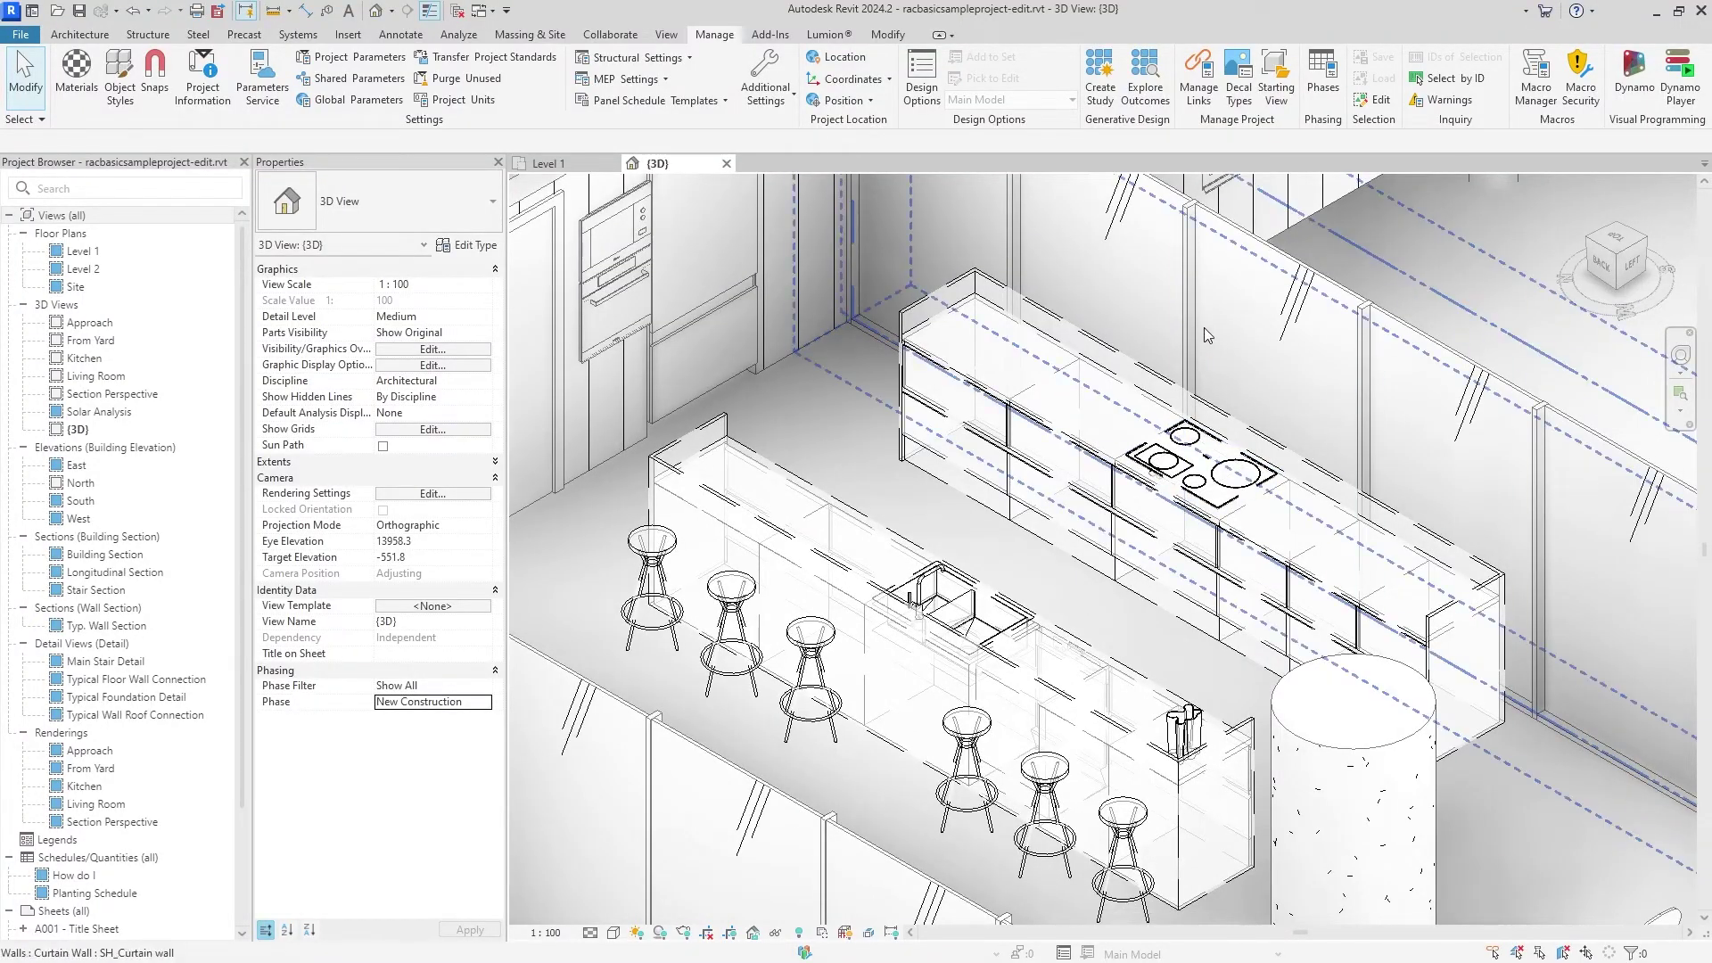
{"action": "key", "text": "v"}
{"action": "key", "text": "g"}
{"action": "key", "text": "Escape"}
Set the Demolished projection line weight to 5 in Phasing Graphic Overrides and apply.
{"action": "left_click", "coordinate": [1322, 80]}
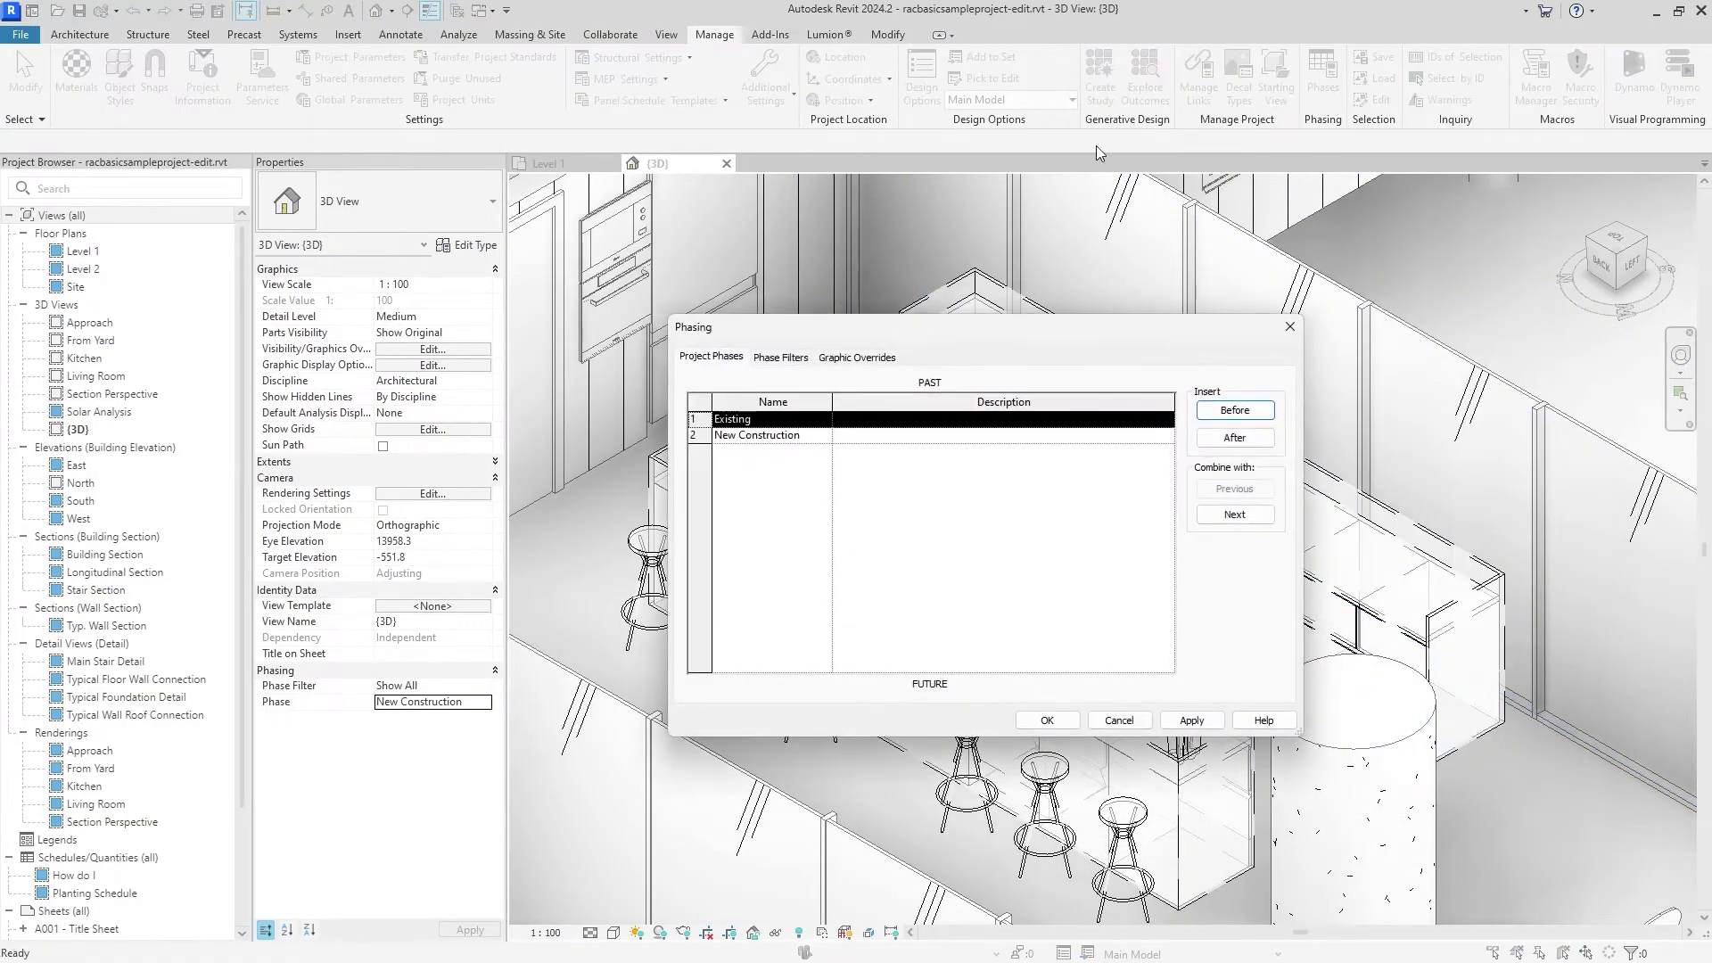
{"action": "left_click", "coordinate": [853, 356]}
{"action": "mouse_move", "coordinate": [919, 335]}
{"action": "left_mouse_down"}
{"action": "mouse_move", "coordinate": [1355, 332]}
{"action": "mouse_move", "coordinate": [296, 333]}
{"action": "left_mouse_up"}
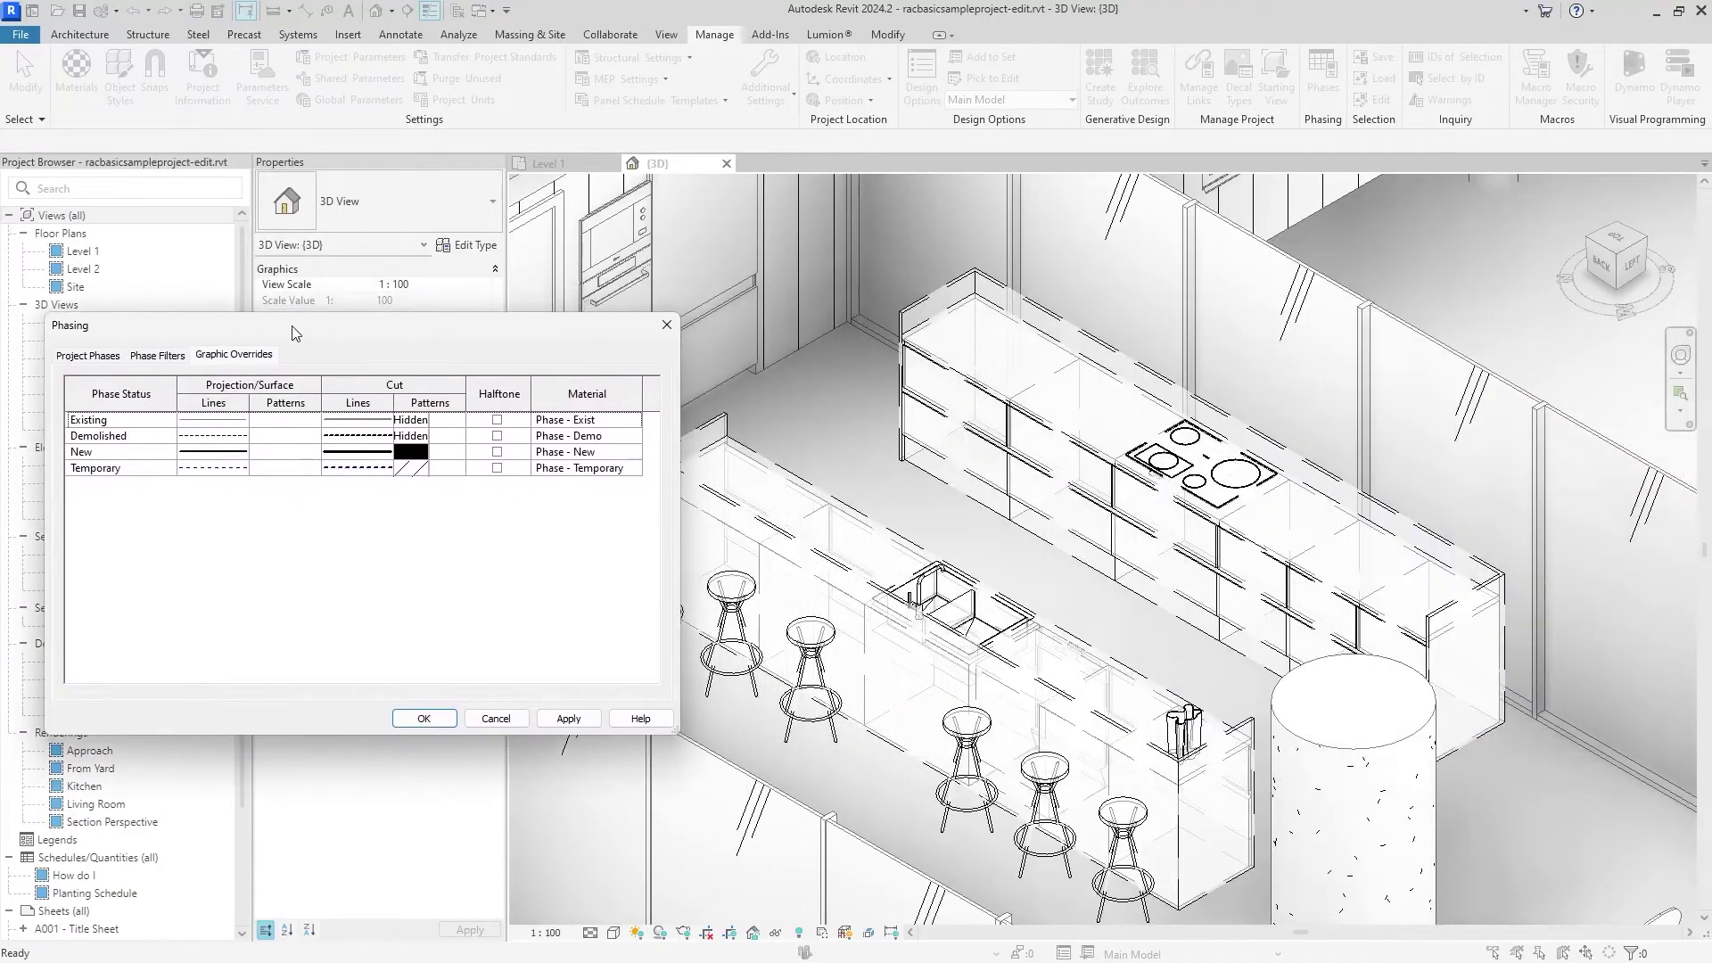
{"action": "left_click", "coordinate": [213, 437]}
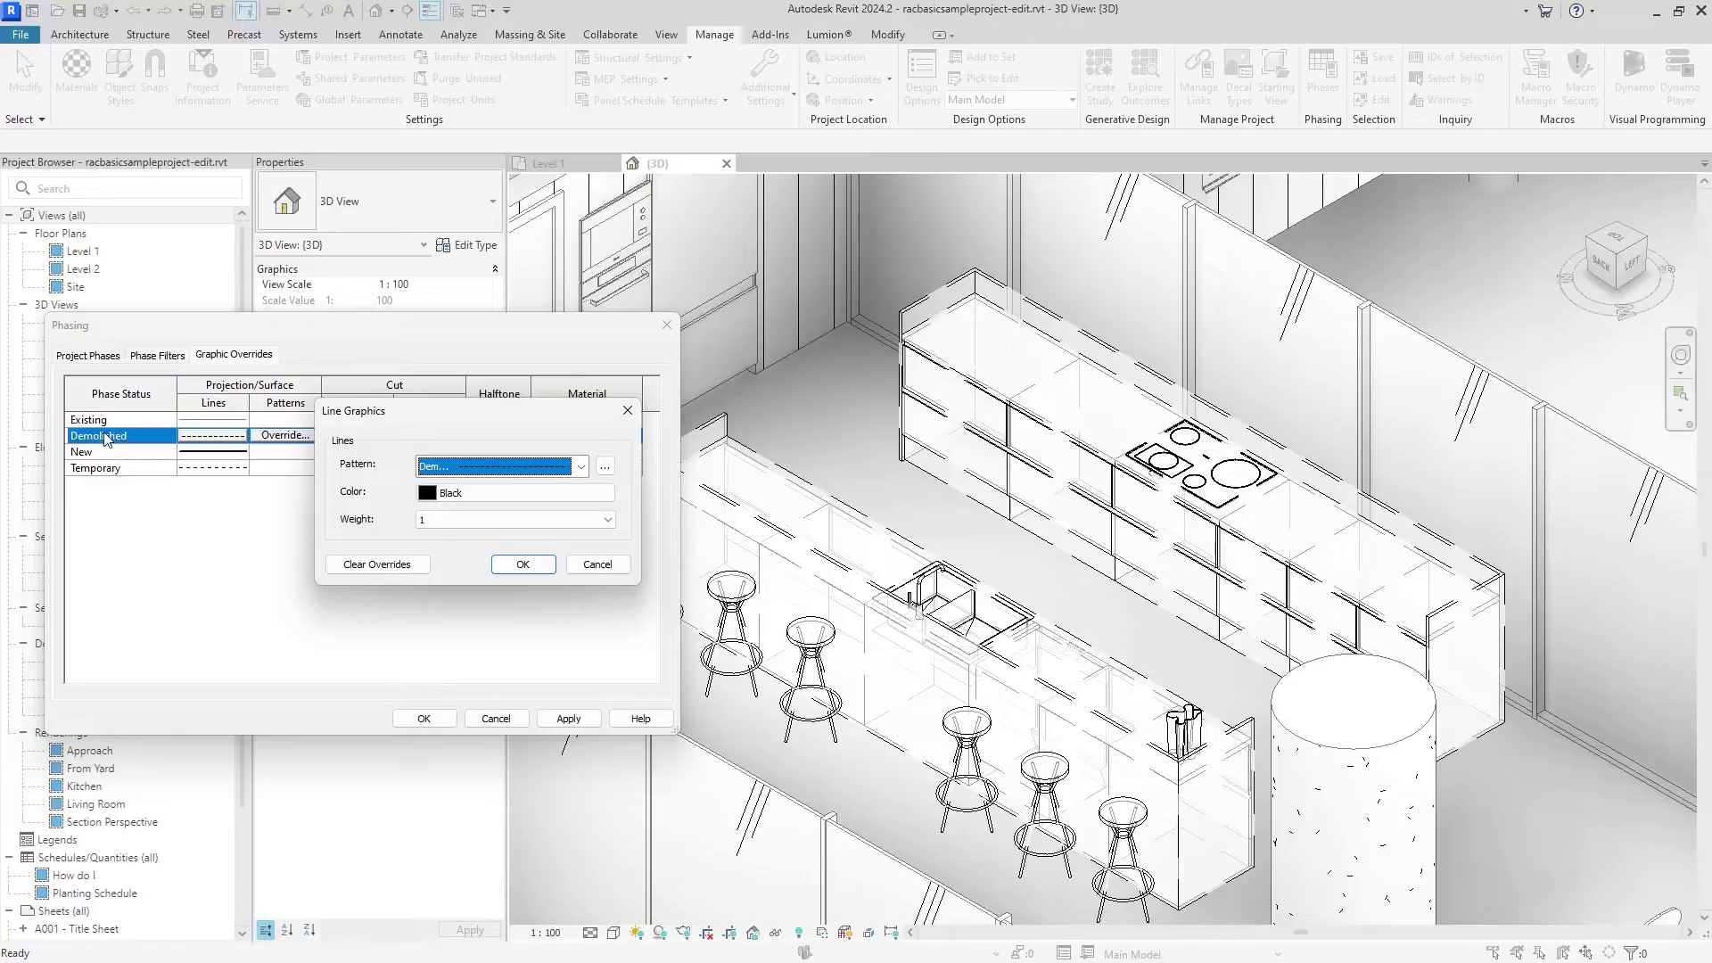
{"action": "left_click", "coordinate": [609, 521]}
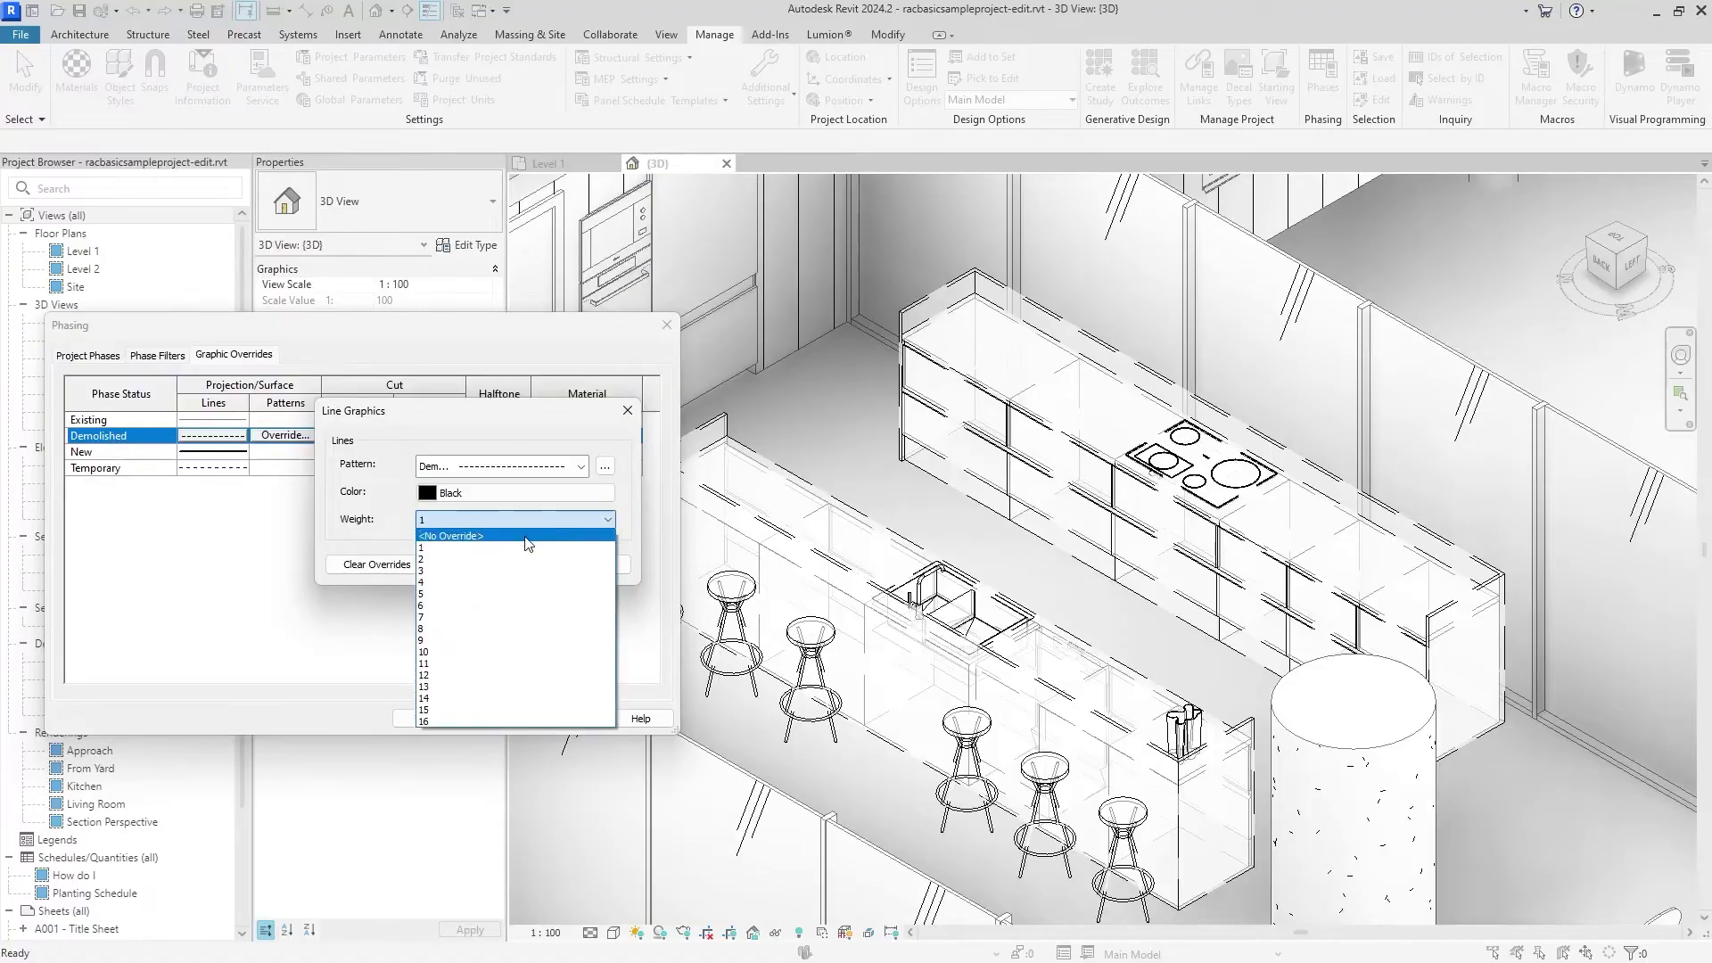
{"action": "left_click", "coordinate": [447, 599]}
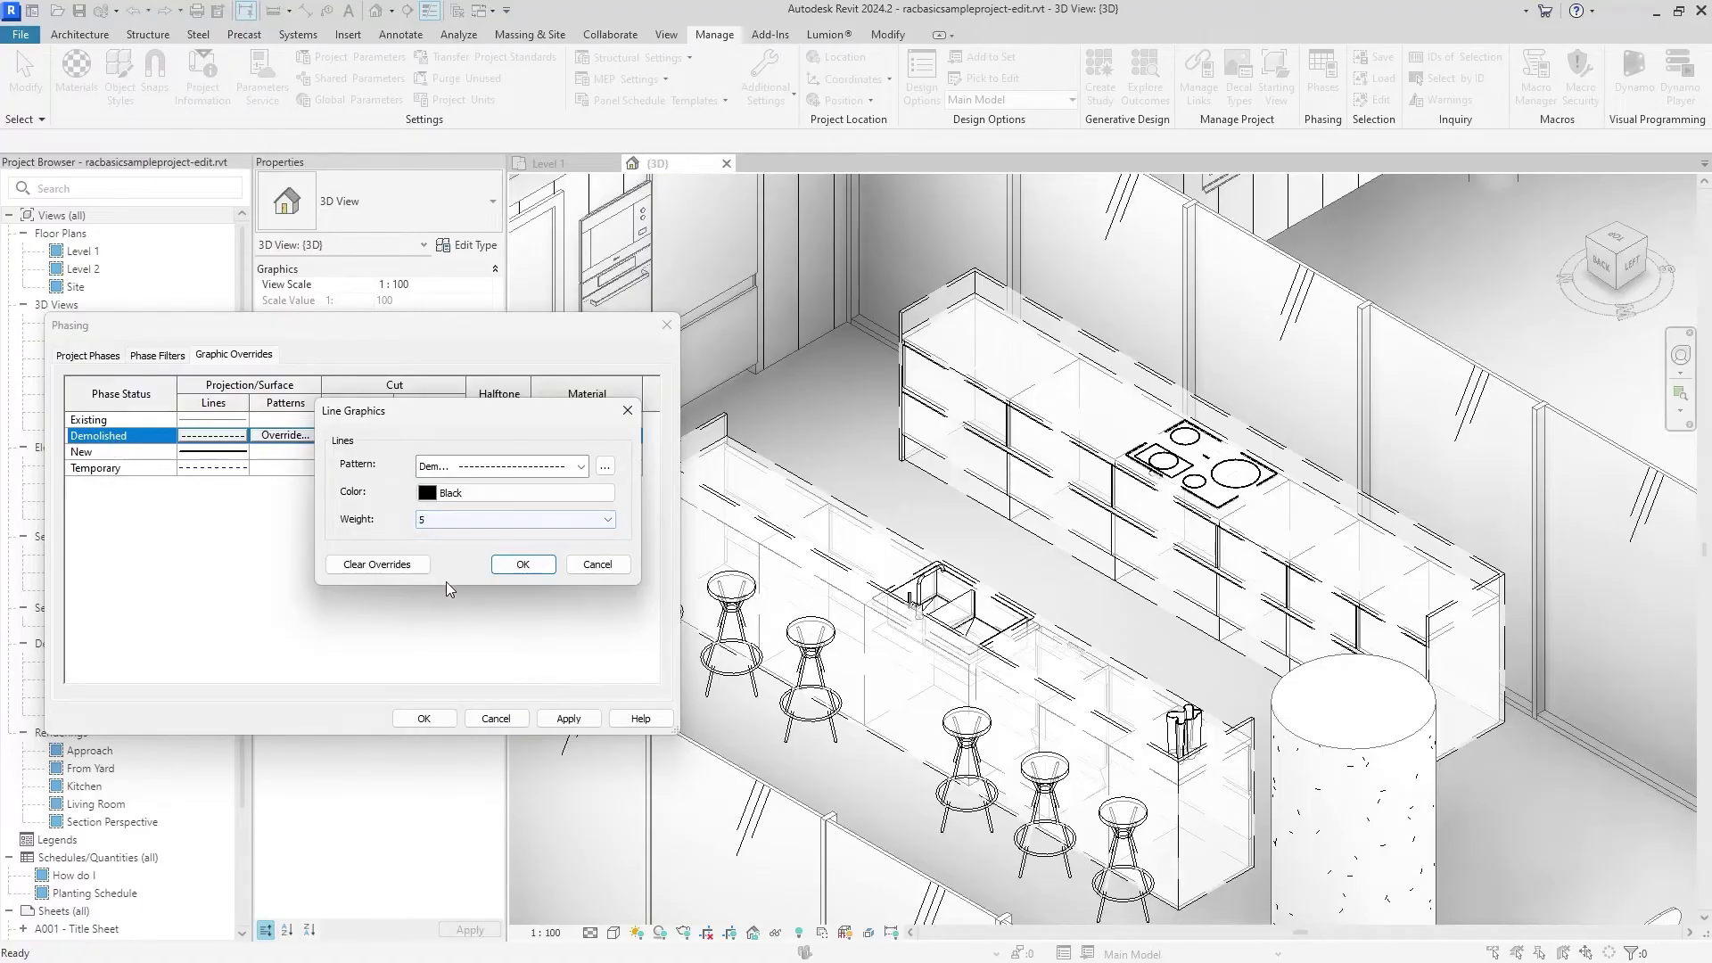
{"action": "left_click", "coordinate": [517, 566]}
{"action": "left_click", "coordinate": [569, 718]}
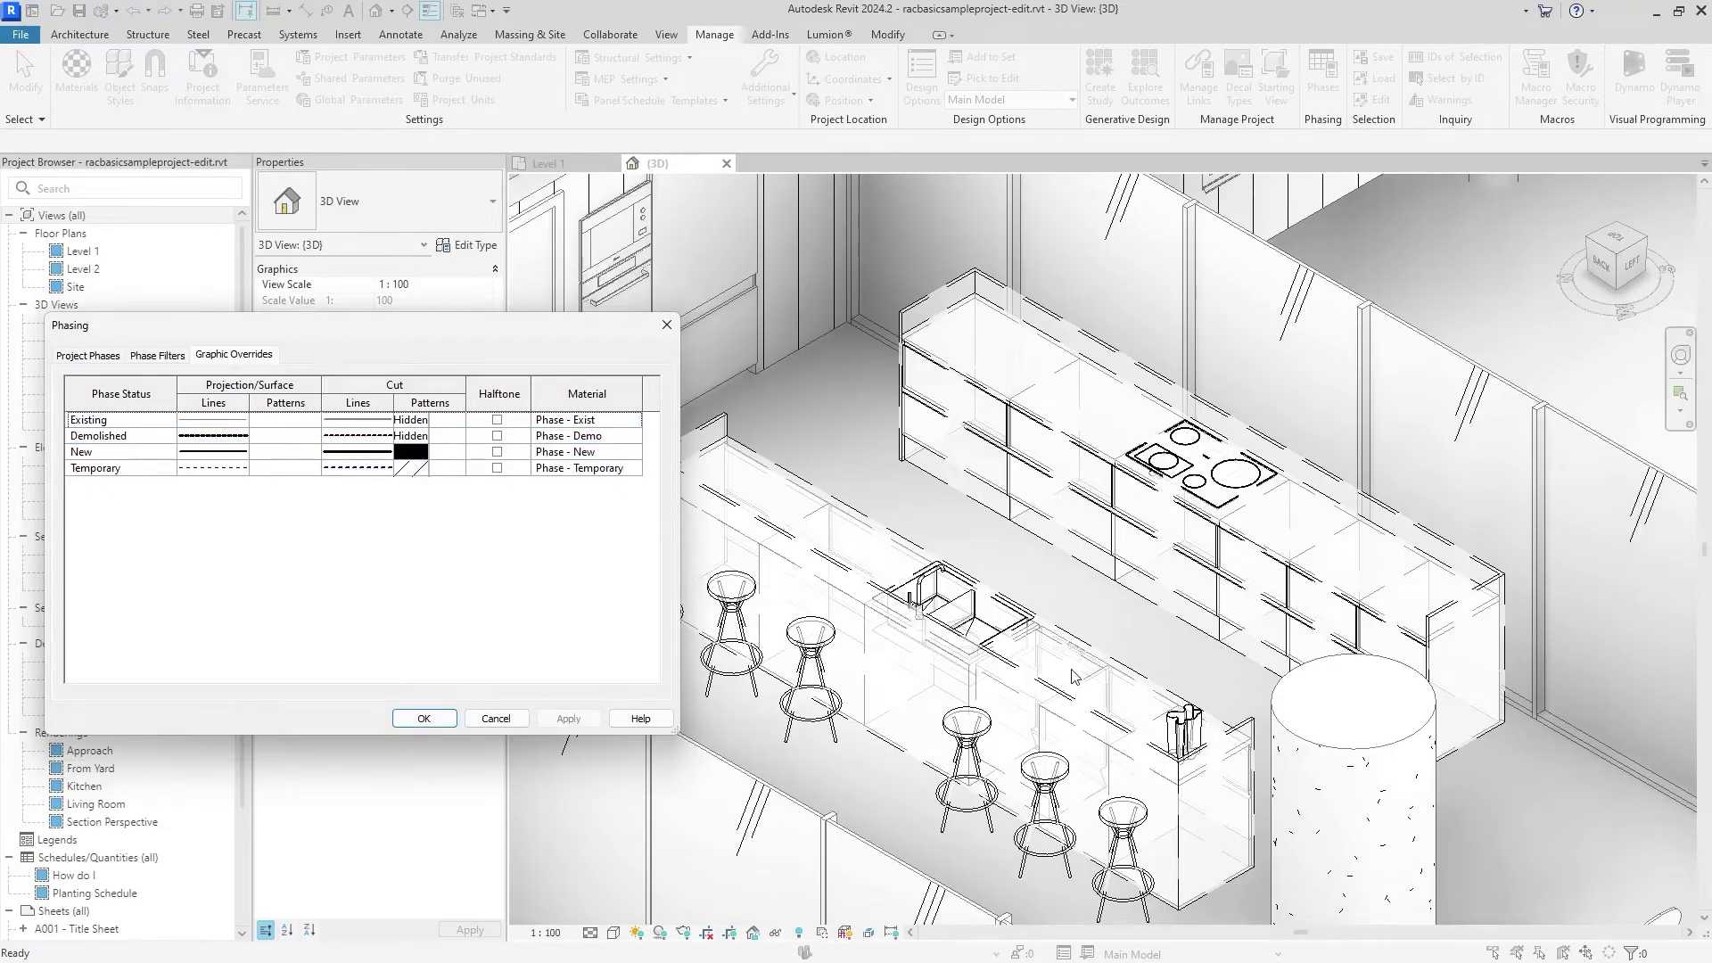
Give demolished surfaces a solid pink (RGB 255-128-128) background fill and apply.
{"action": "left_click", "coordinate": [289, 436]}
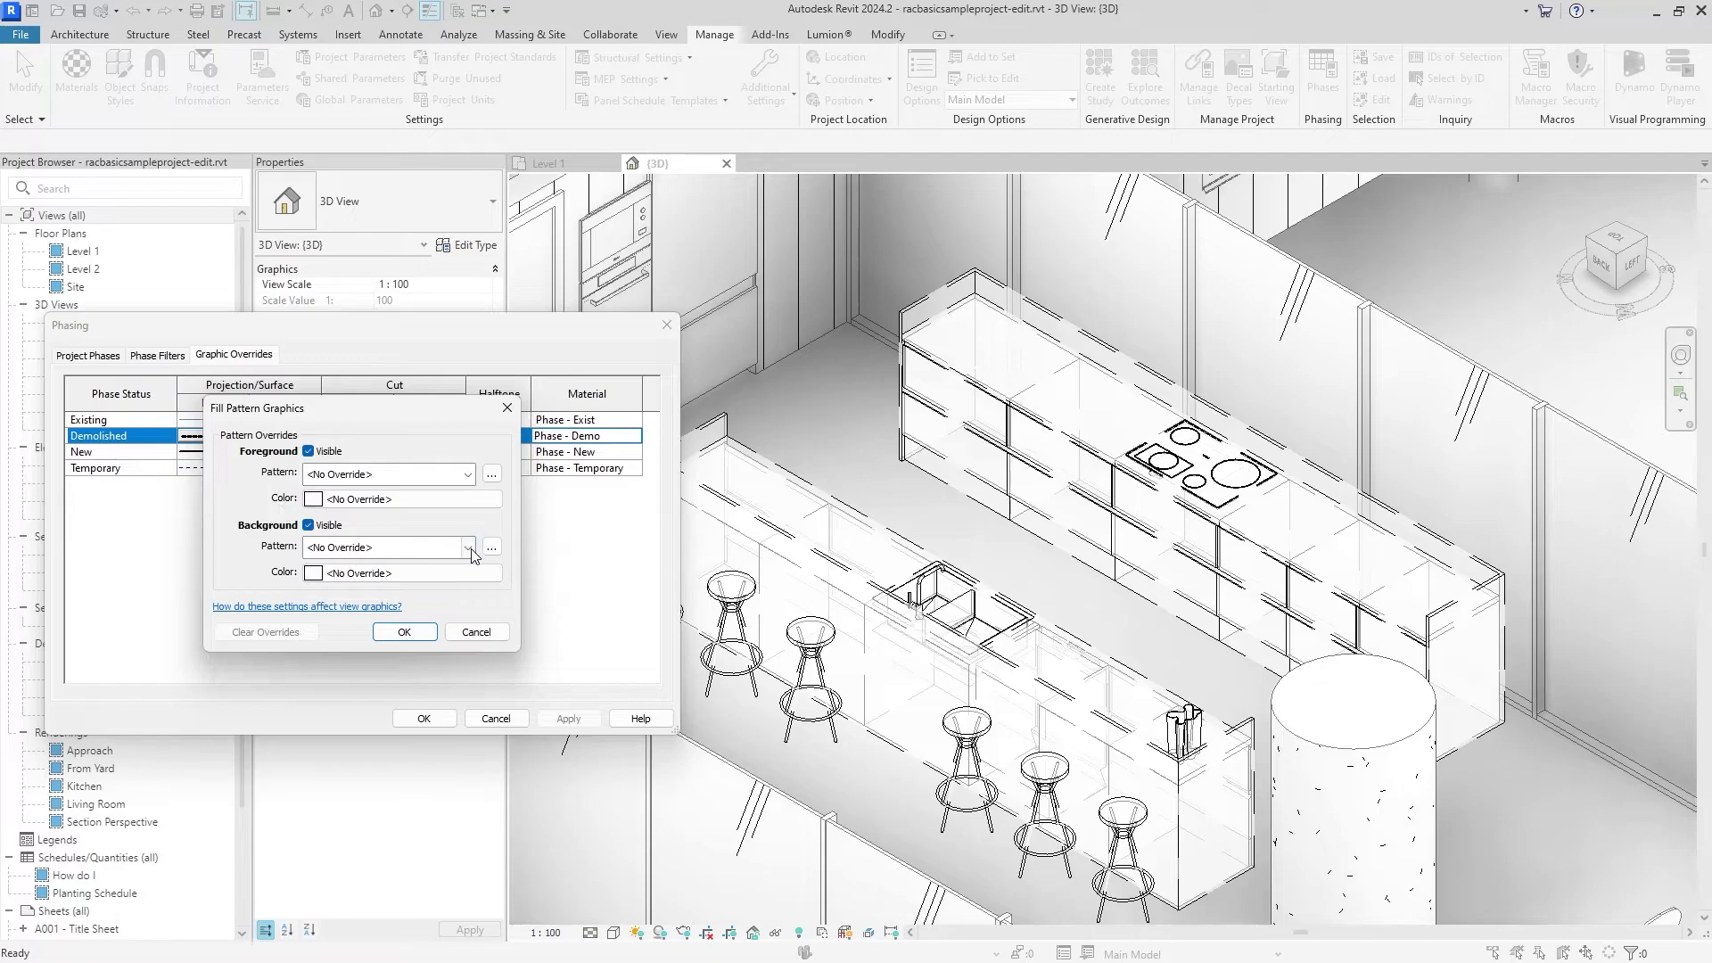
{"action": "left_click", "coordinate": [467, 547]}
{"action": "left_click", "coordinate": [379, 130]}
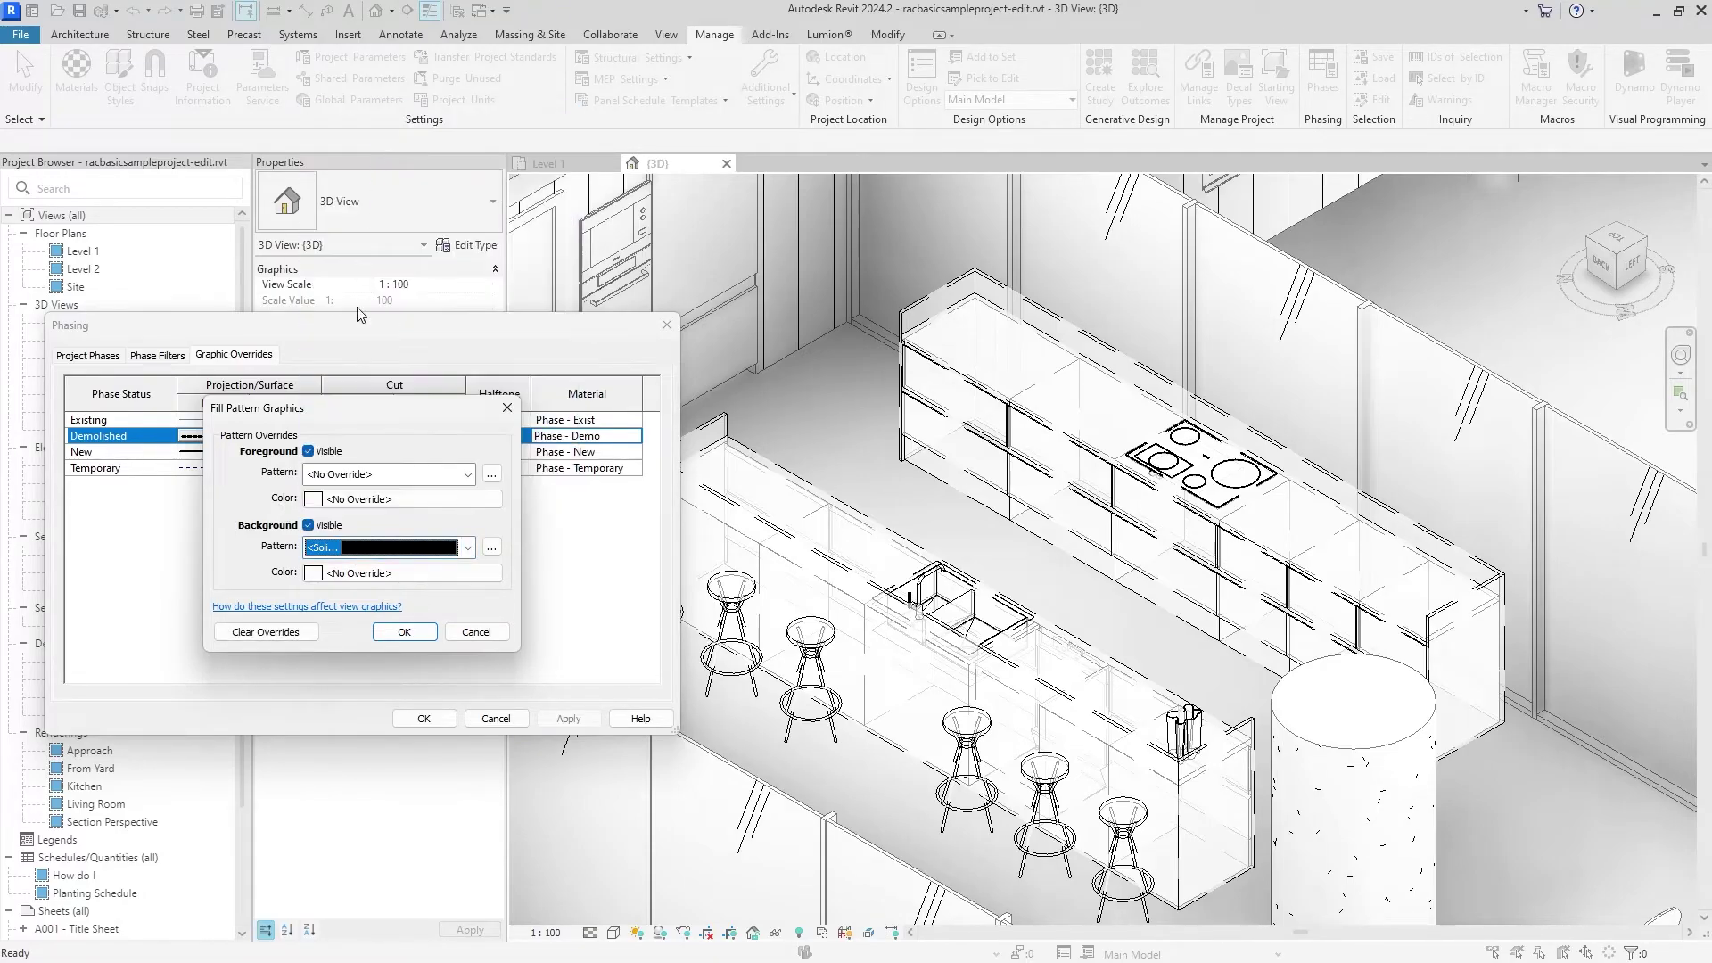
{"action": "left_click", "coordinate": [363, 573]}
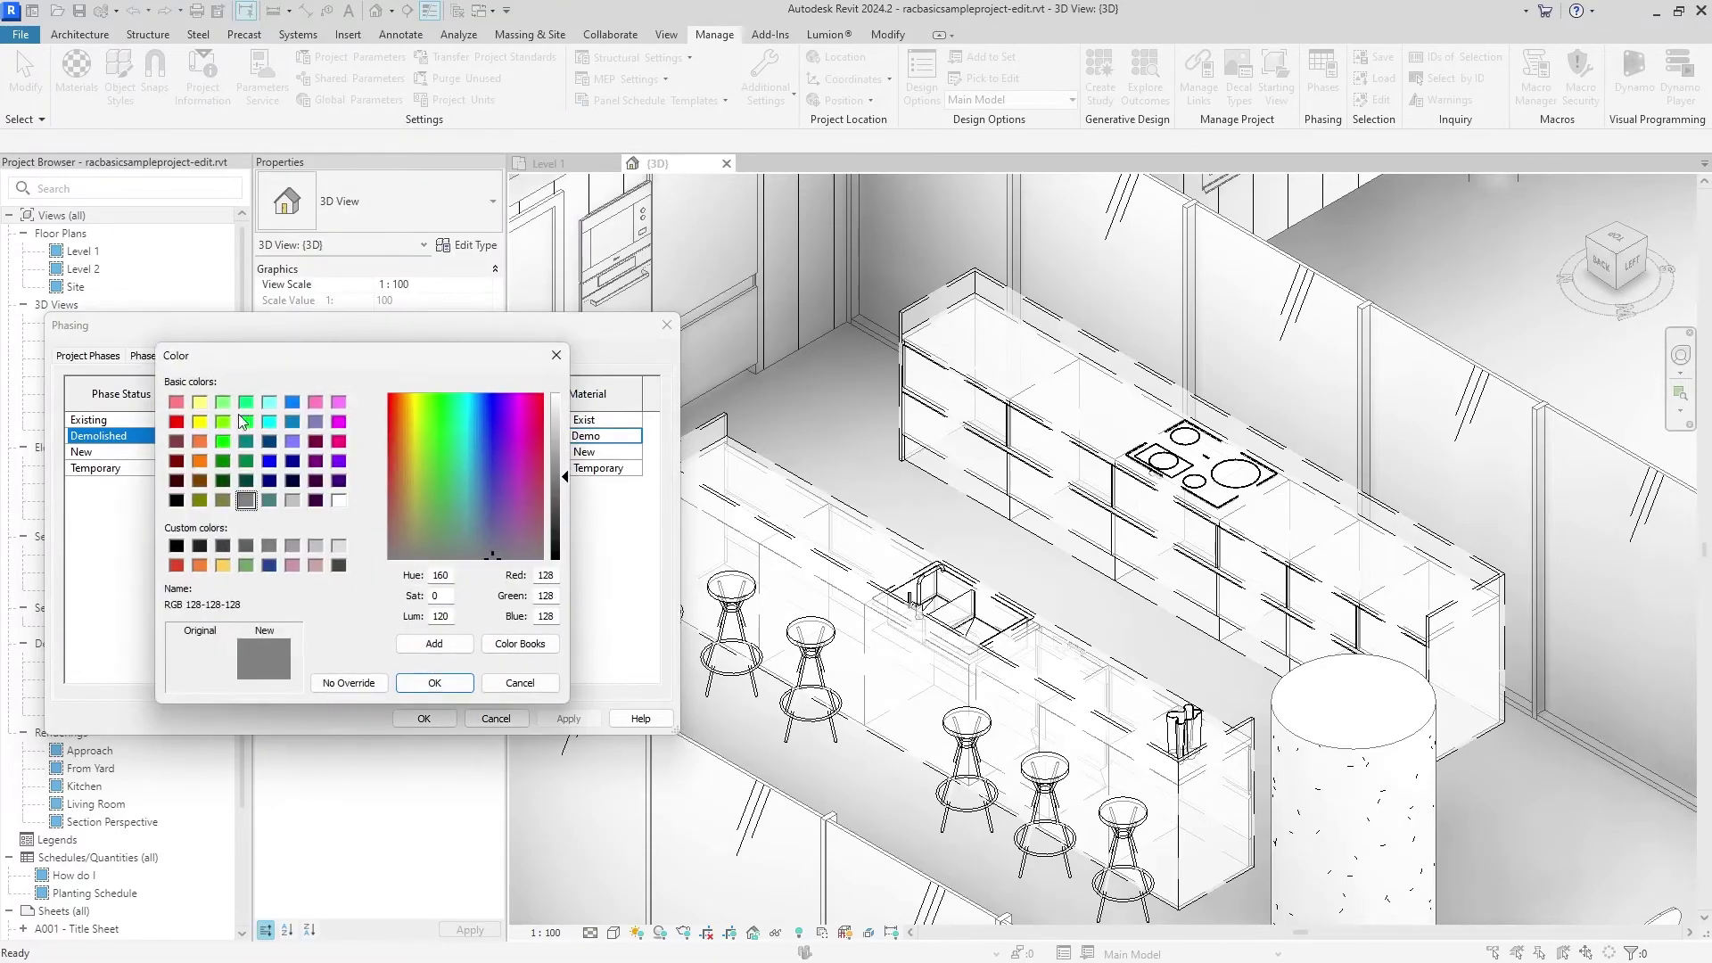
{"action": "left_click", "coordinate": [179, 402]}
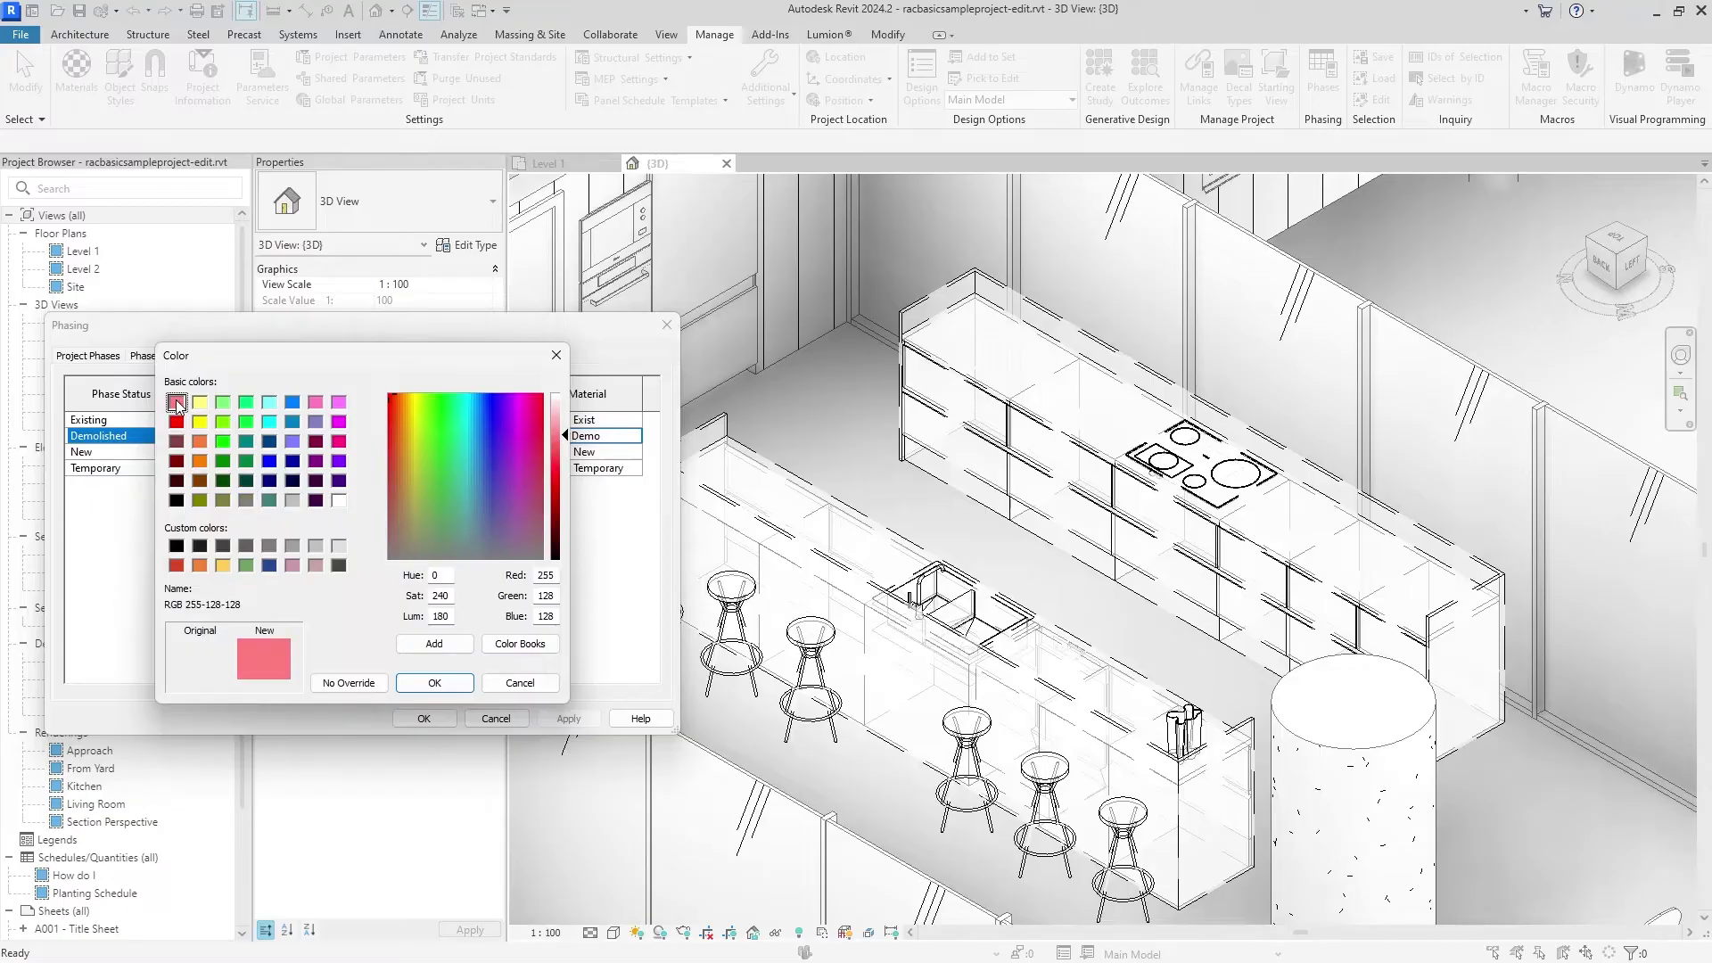
{"action": "left_click", "coordinate": [435, 683]}
{"action": "left_click", "coordinate": [404, 633]}
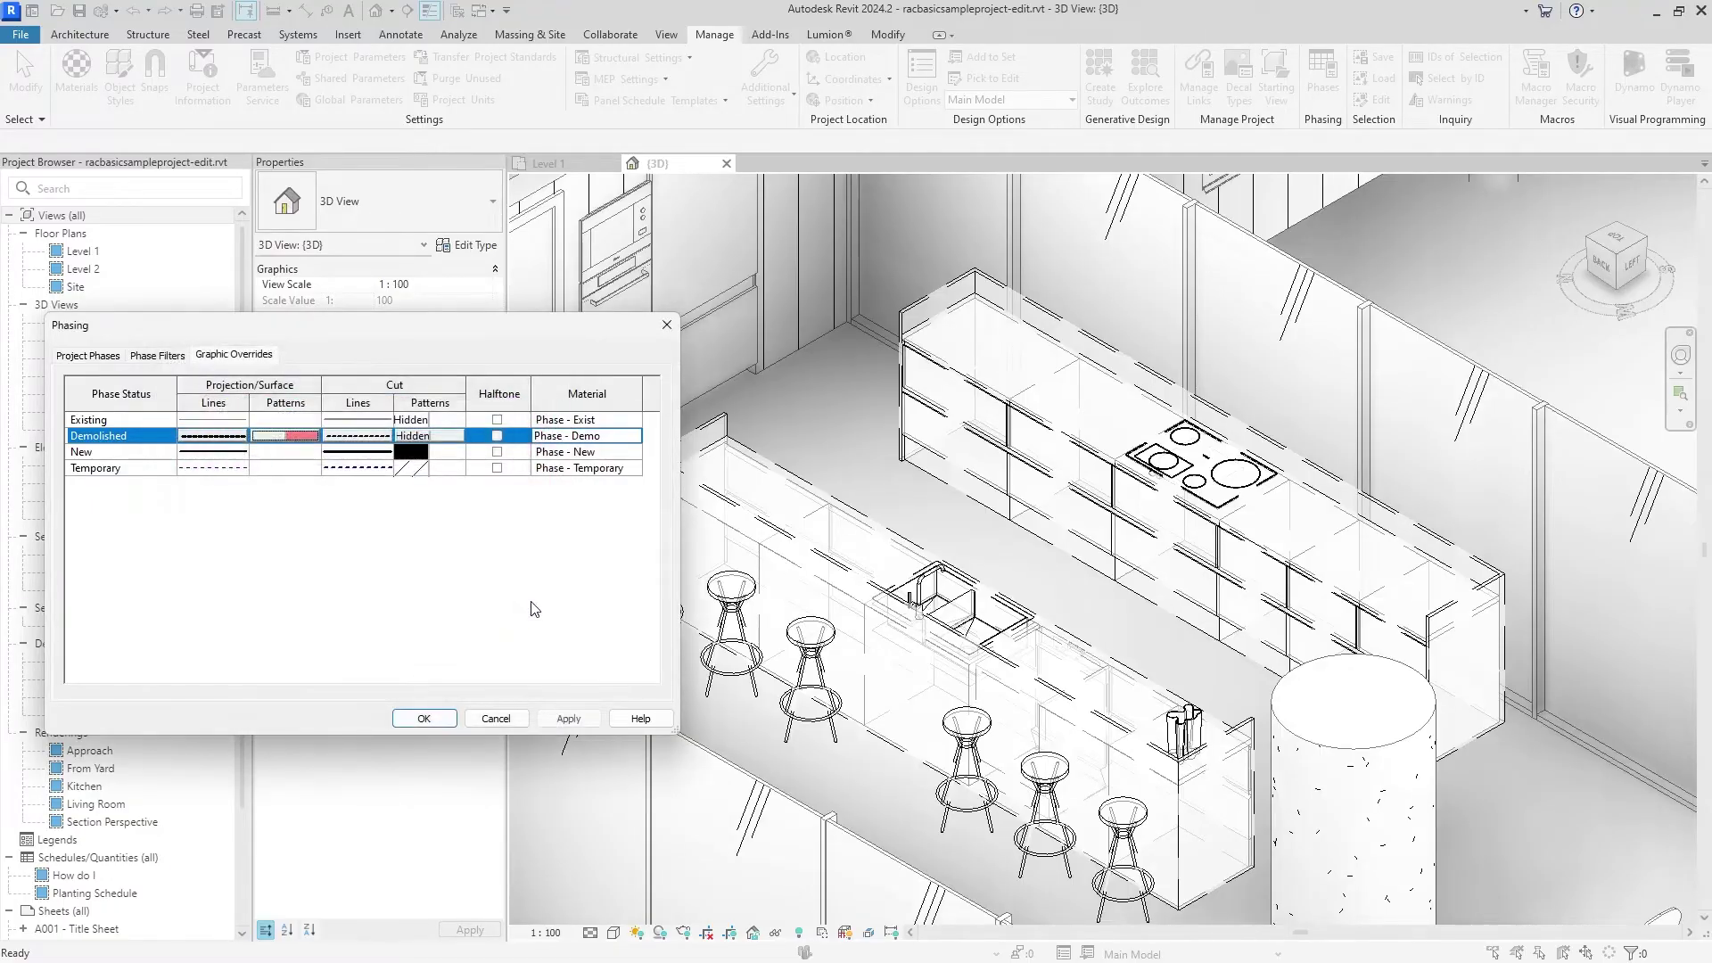
{"action": "left_click", "coordinate": [568, 719]}
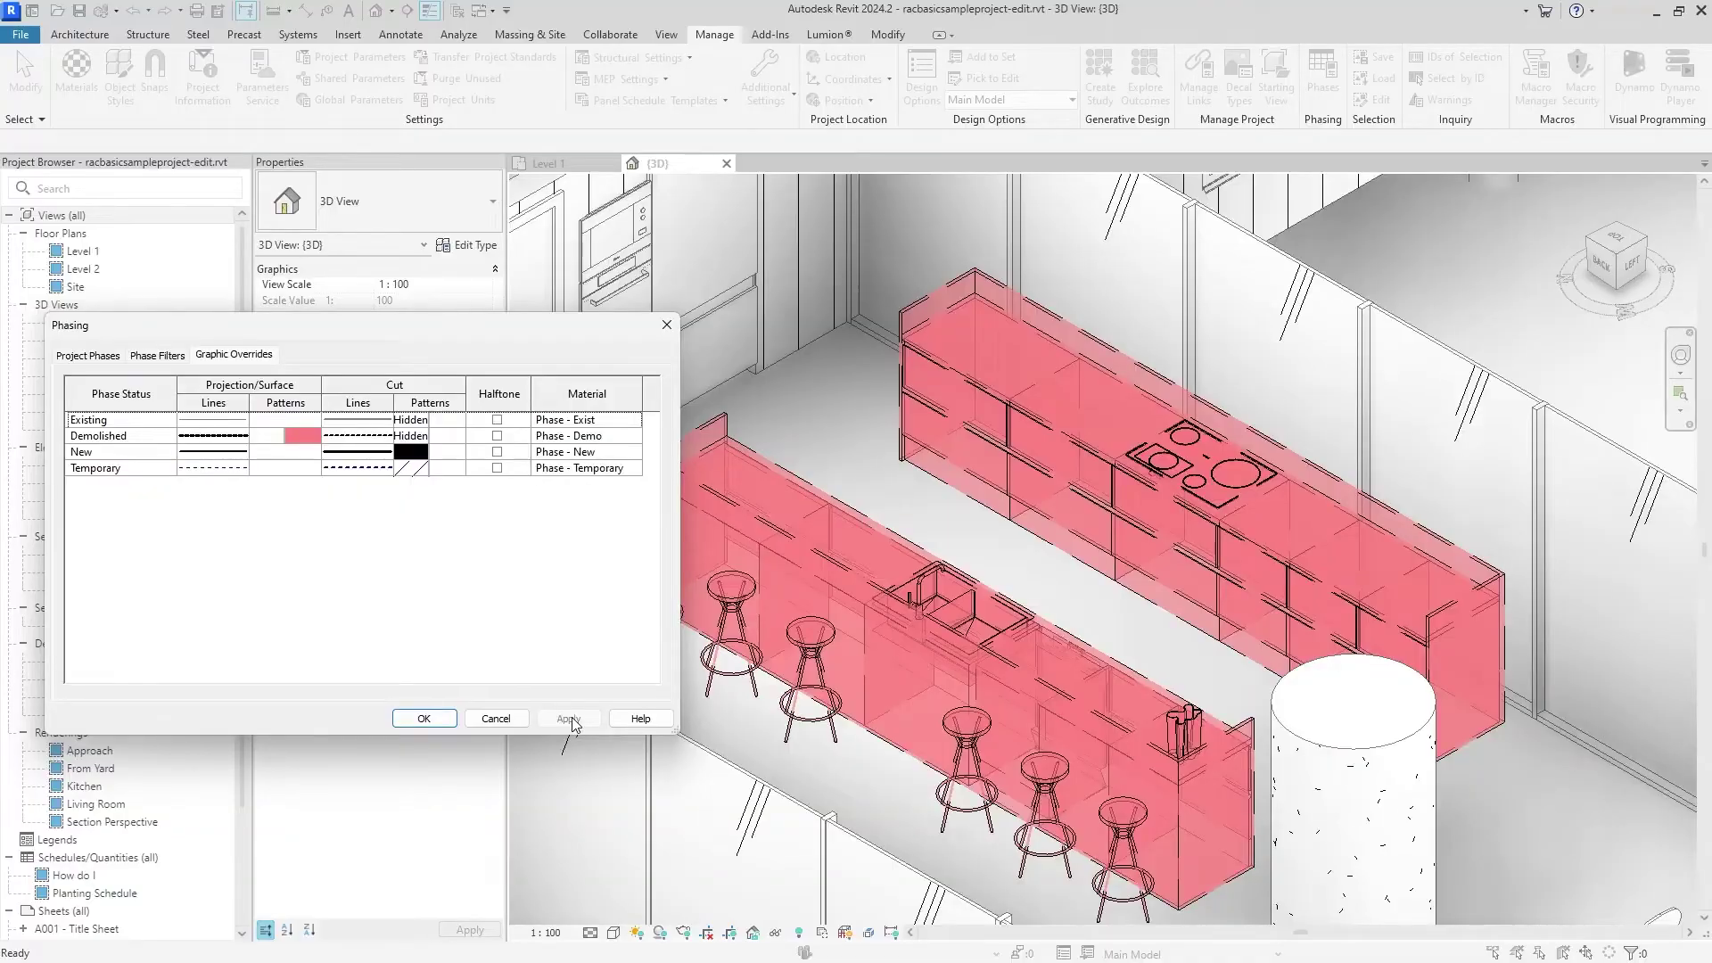
Change the background to light pink 255-225-225 and add a pink diagonal crosshatch foreground.
{"action": "double_click", "coordinate": [299, 435]}
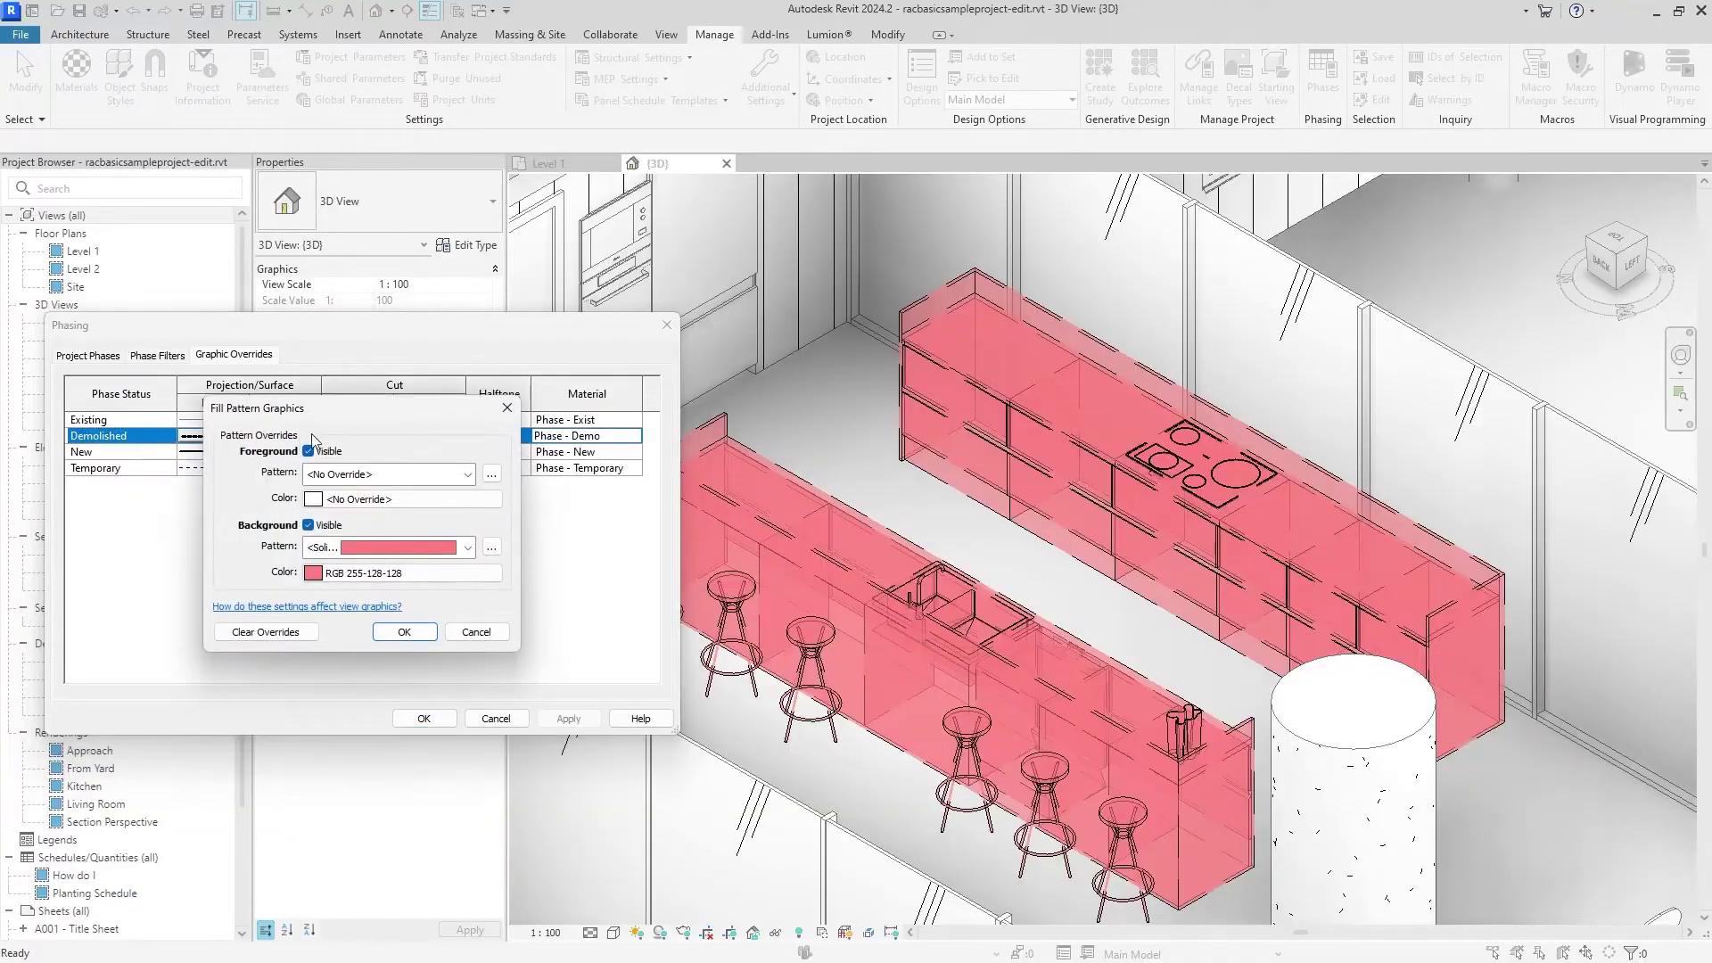
{"action": "left_click", "coordinate": [316, 574]}
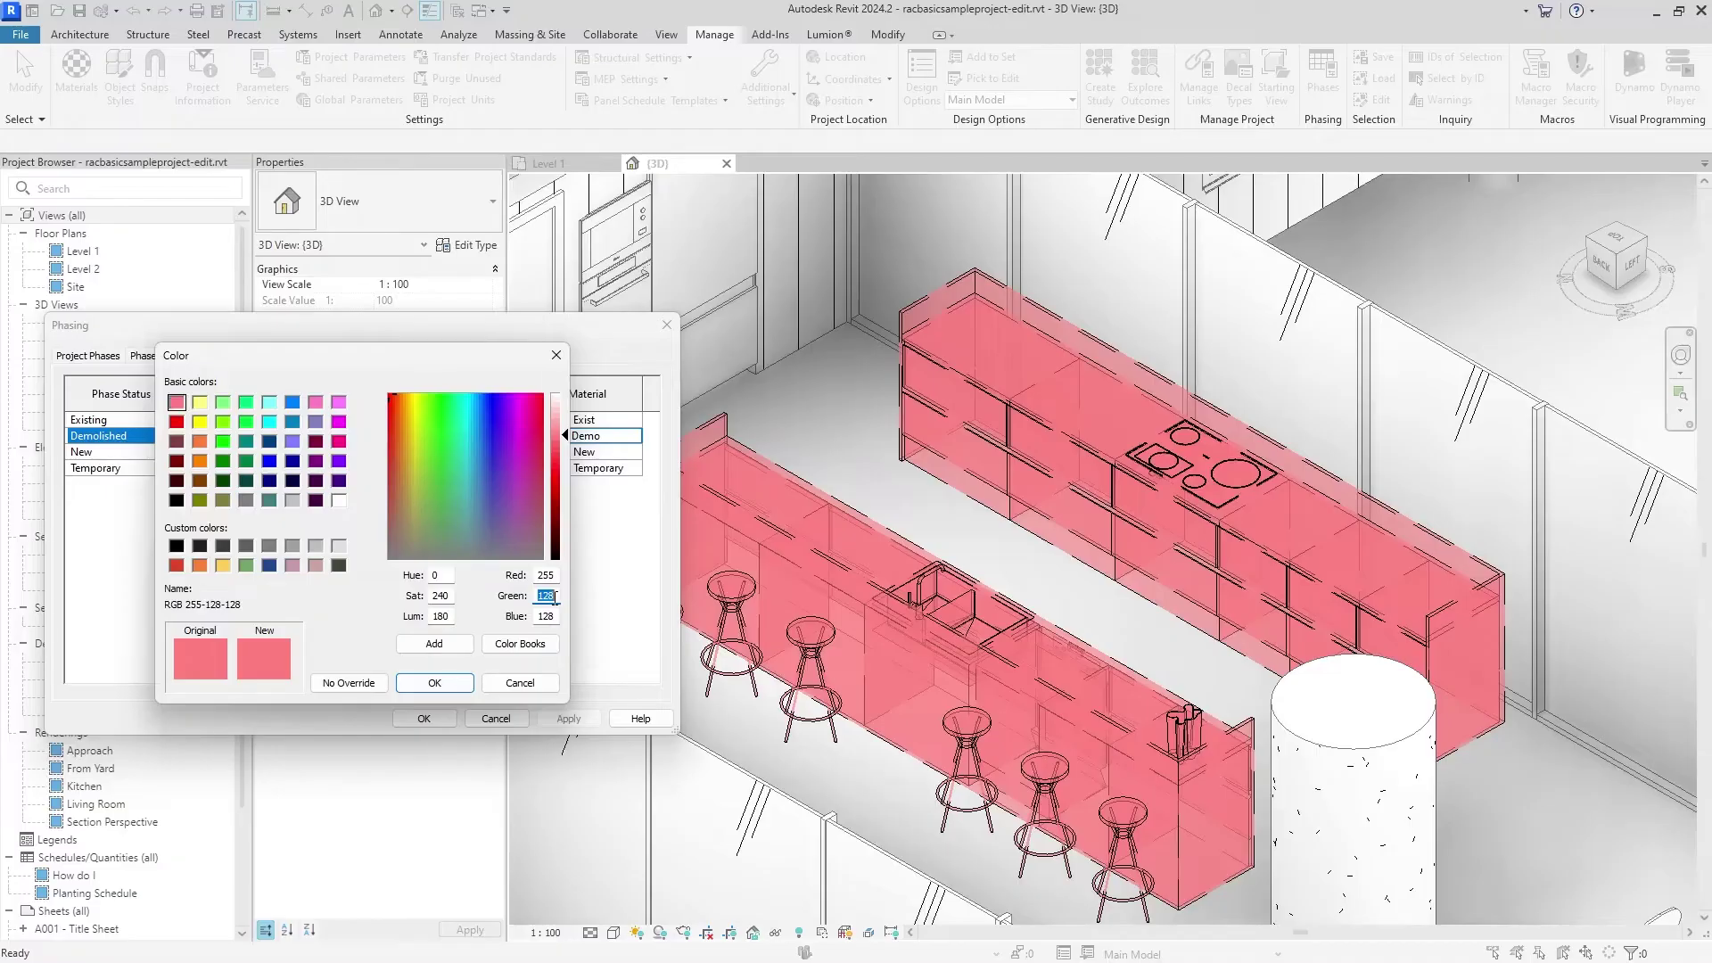
{"action": "type", "text": "225"}
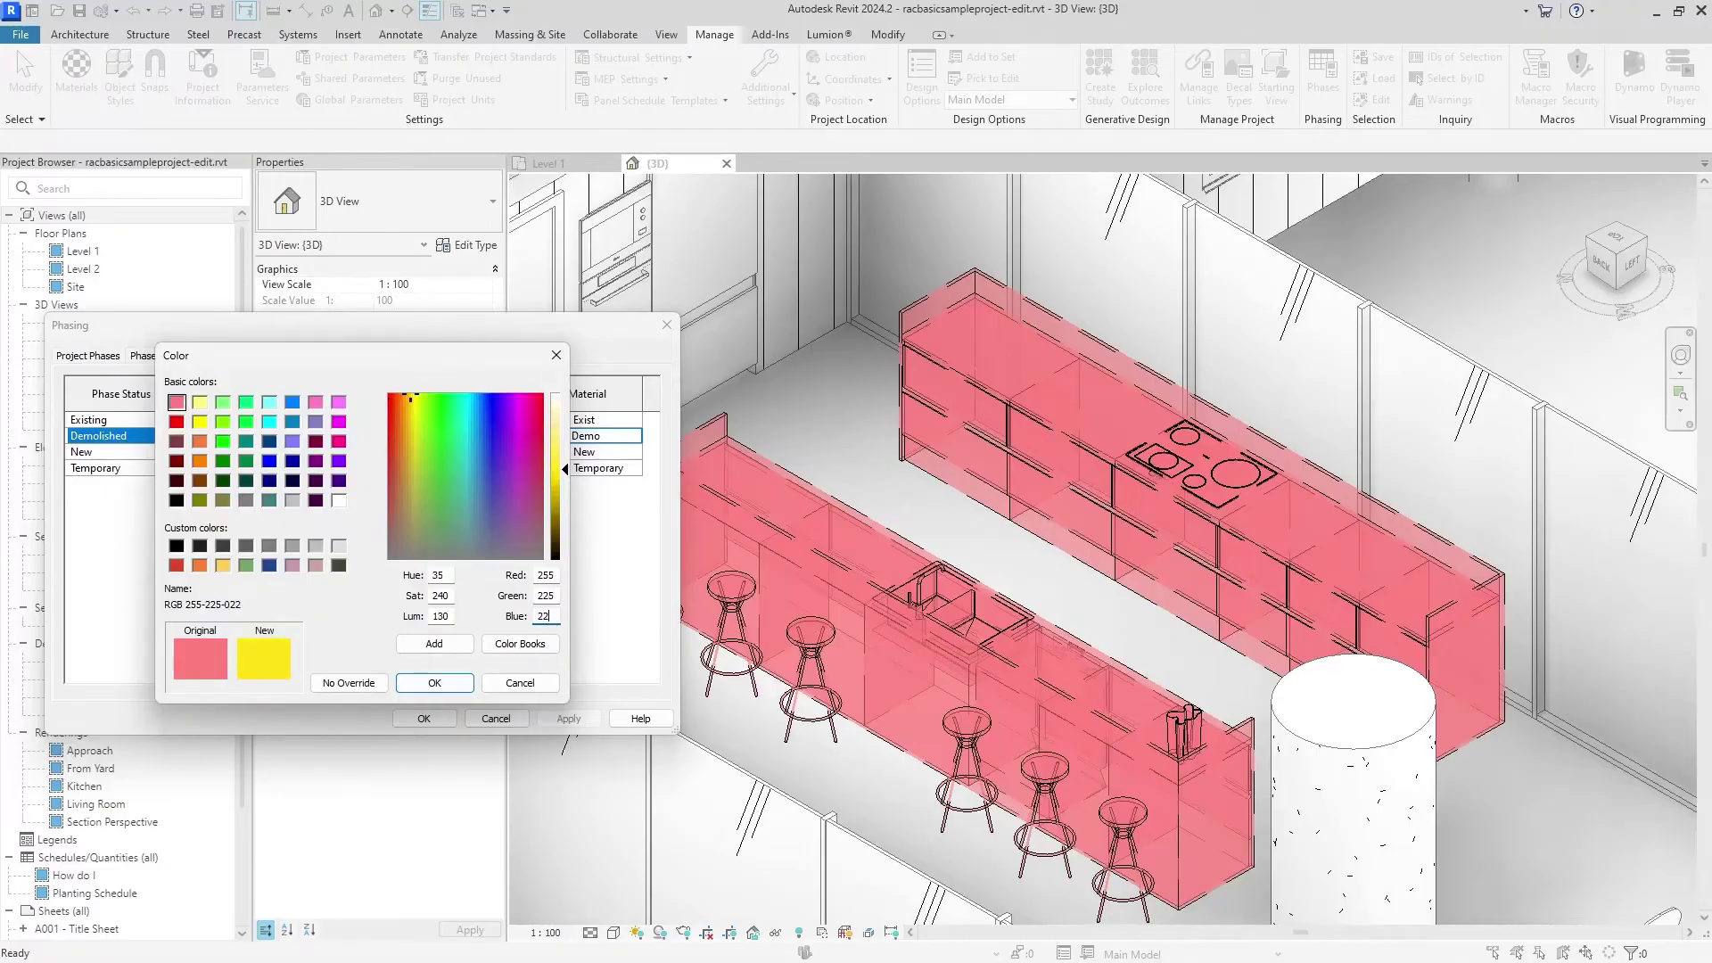
{"action": "type", "text": "225"}
{"action": "left_click", "coordinate": [432, 682]}
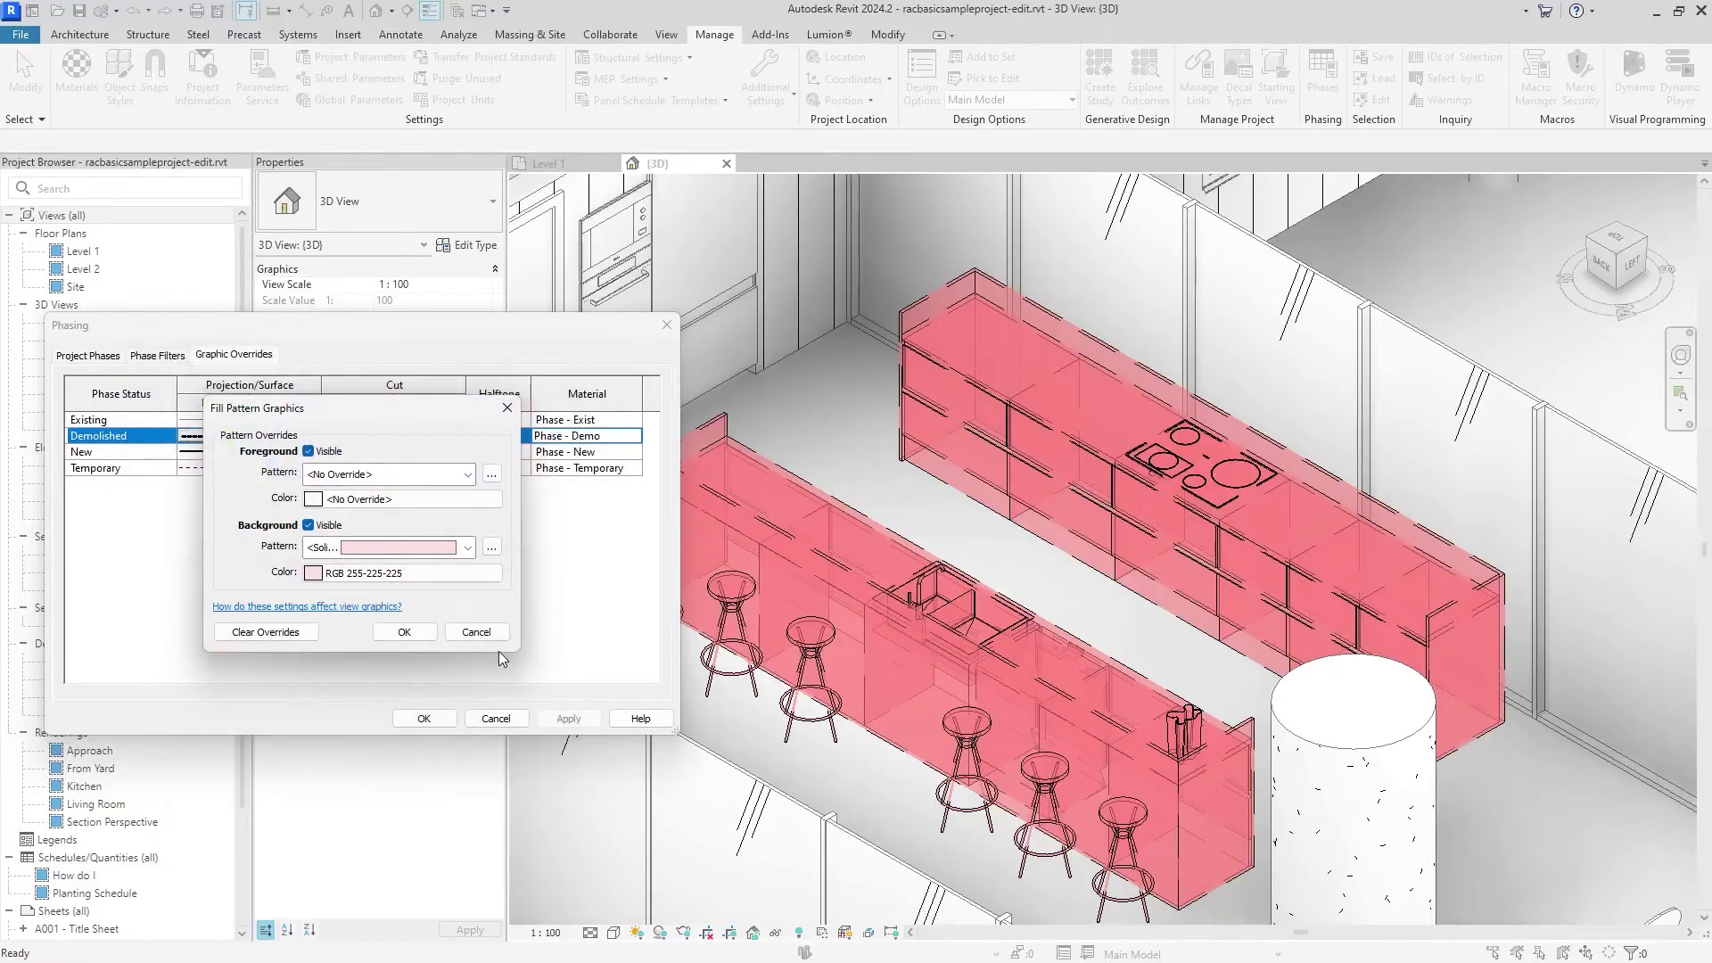
{"action": "left_click", "coordinate": [466, 475]}
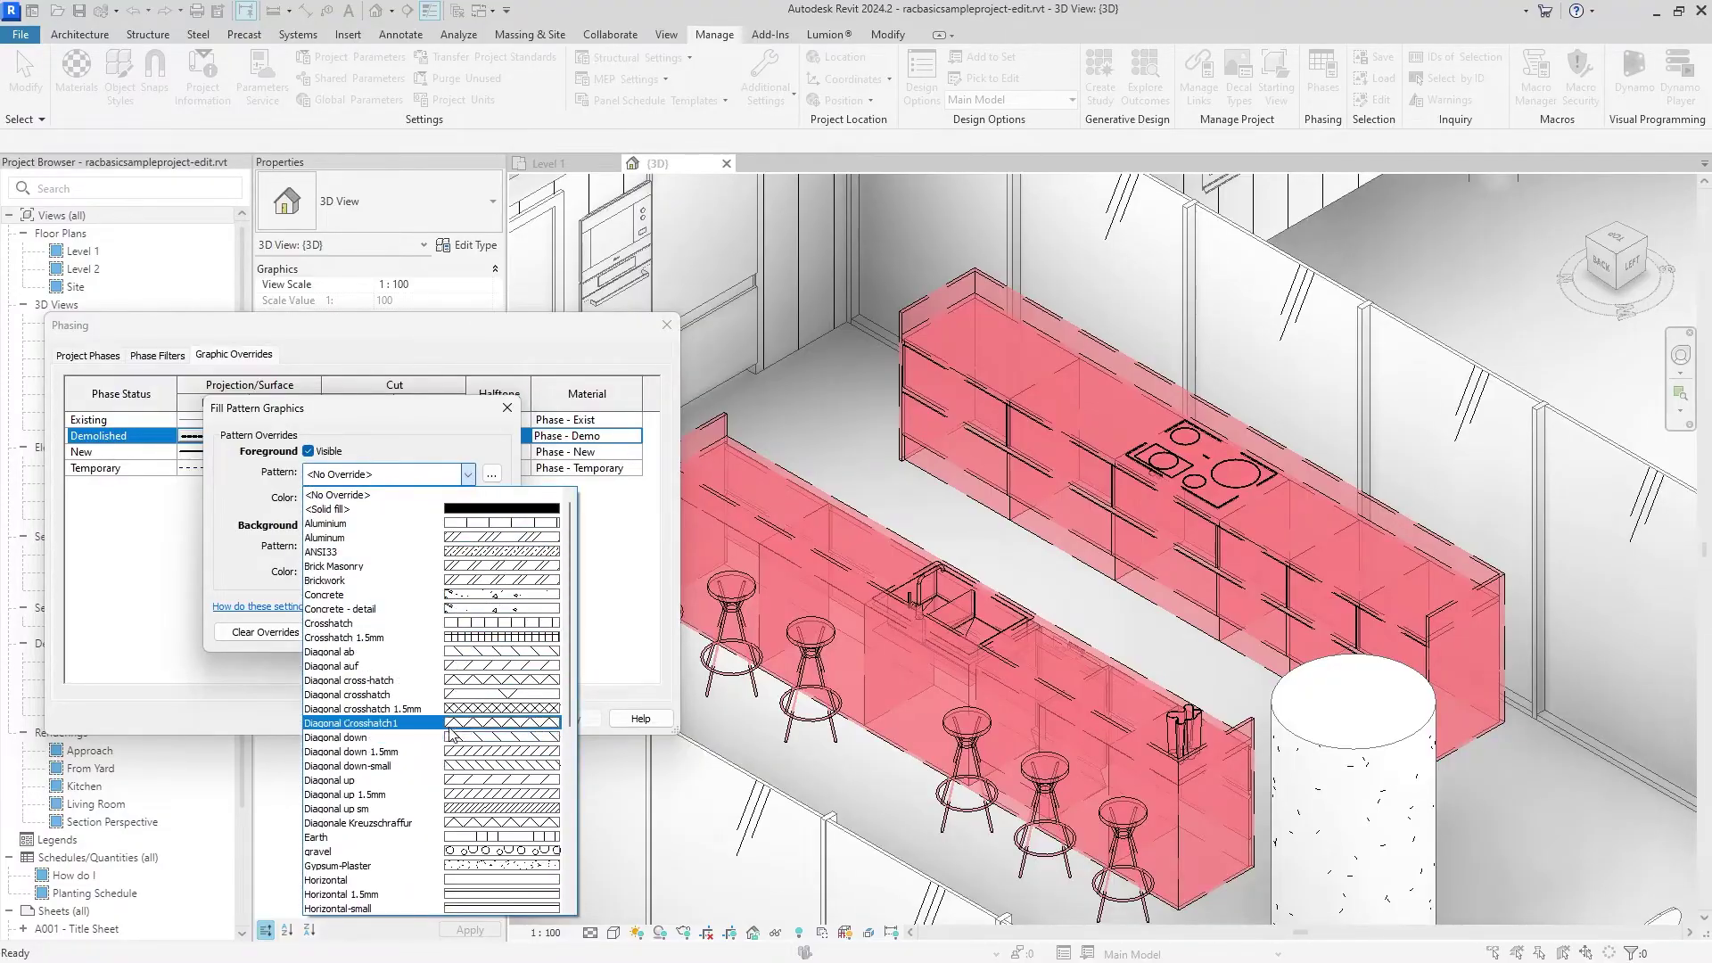
{"action": "left_click", "coordinate": [449, 780]}
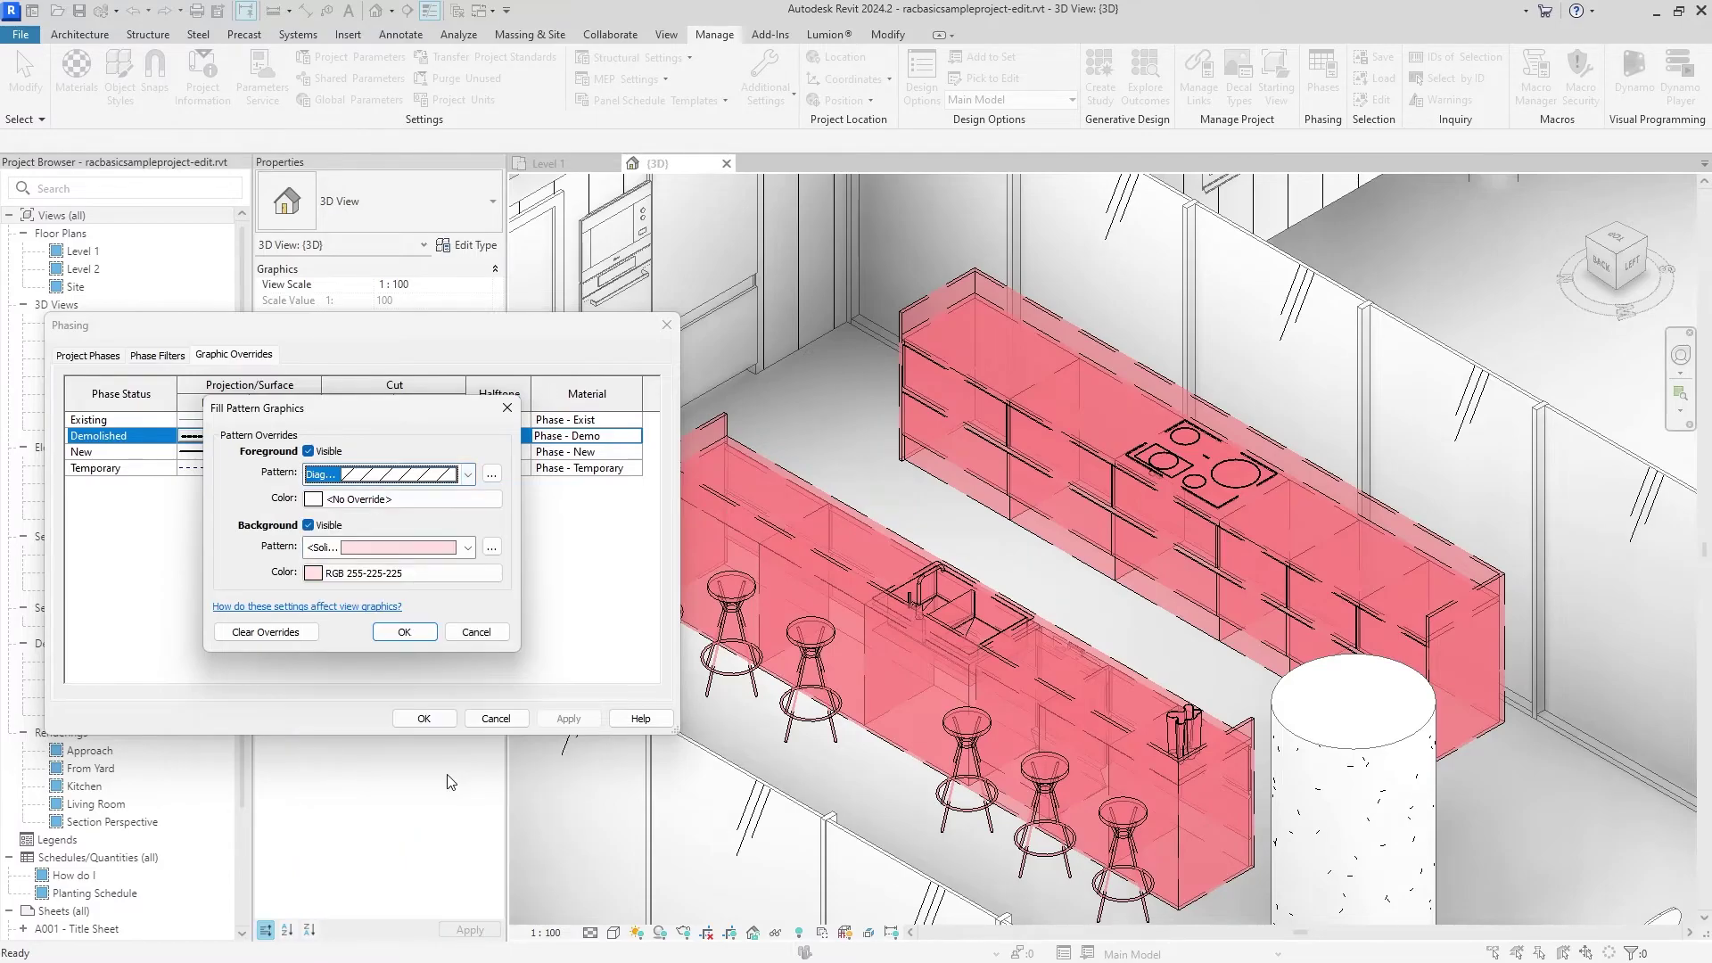
{"action": "left_click", "coordinate": [452, 501]}
{"action": "left_click", "coordinate": [180, 404]}
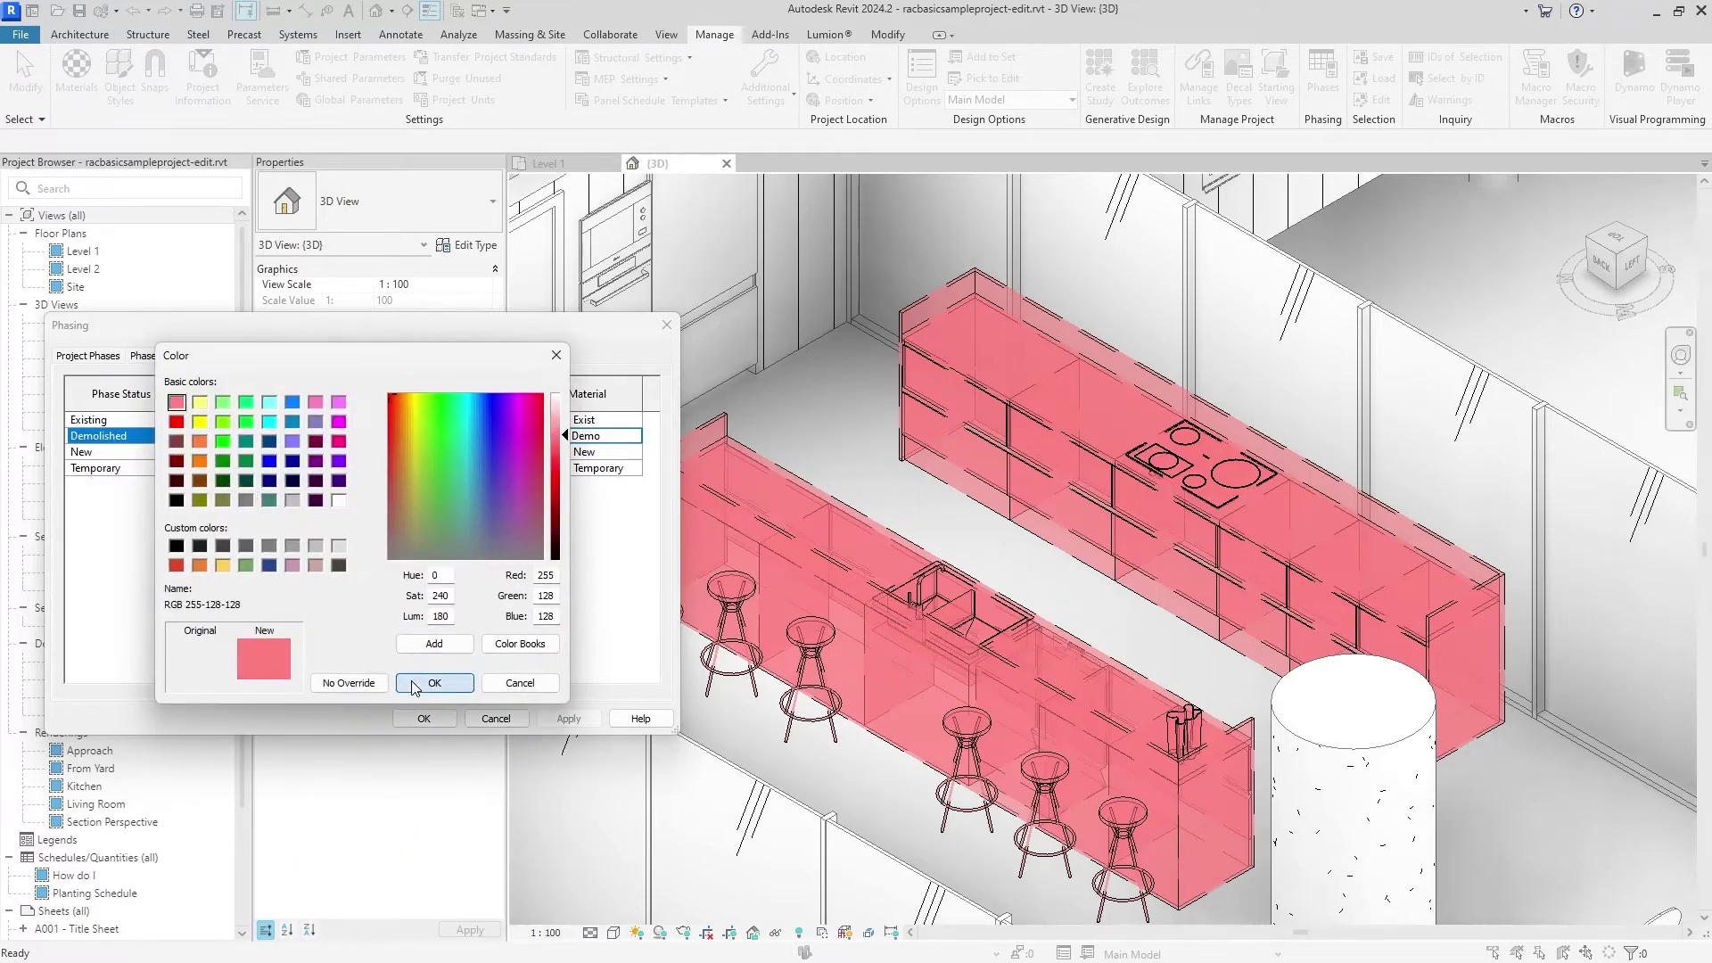
{"action": "left_click", "coordinate": [433, 683]}
{"action": "left_click", "coordinate": [415, 637]}
{"action": "left_click", "coordinate": [568, 719]}
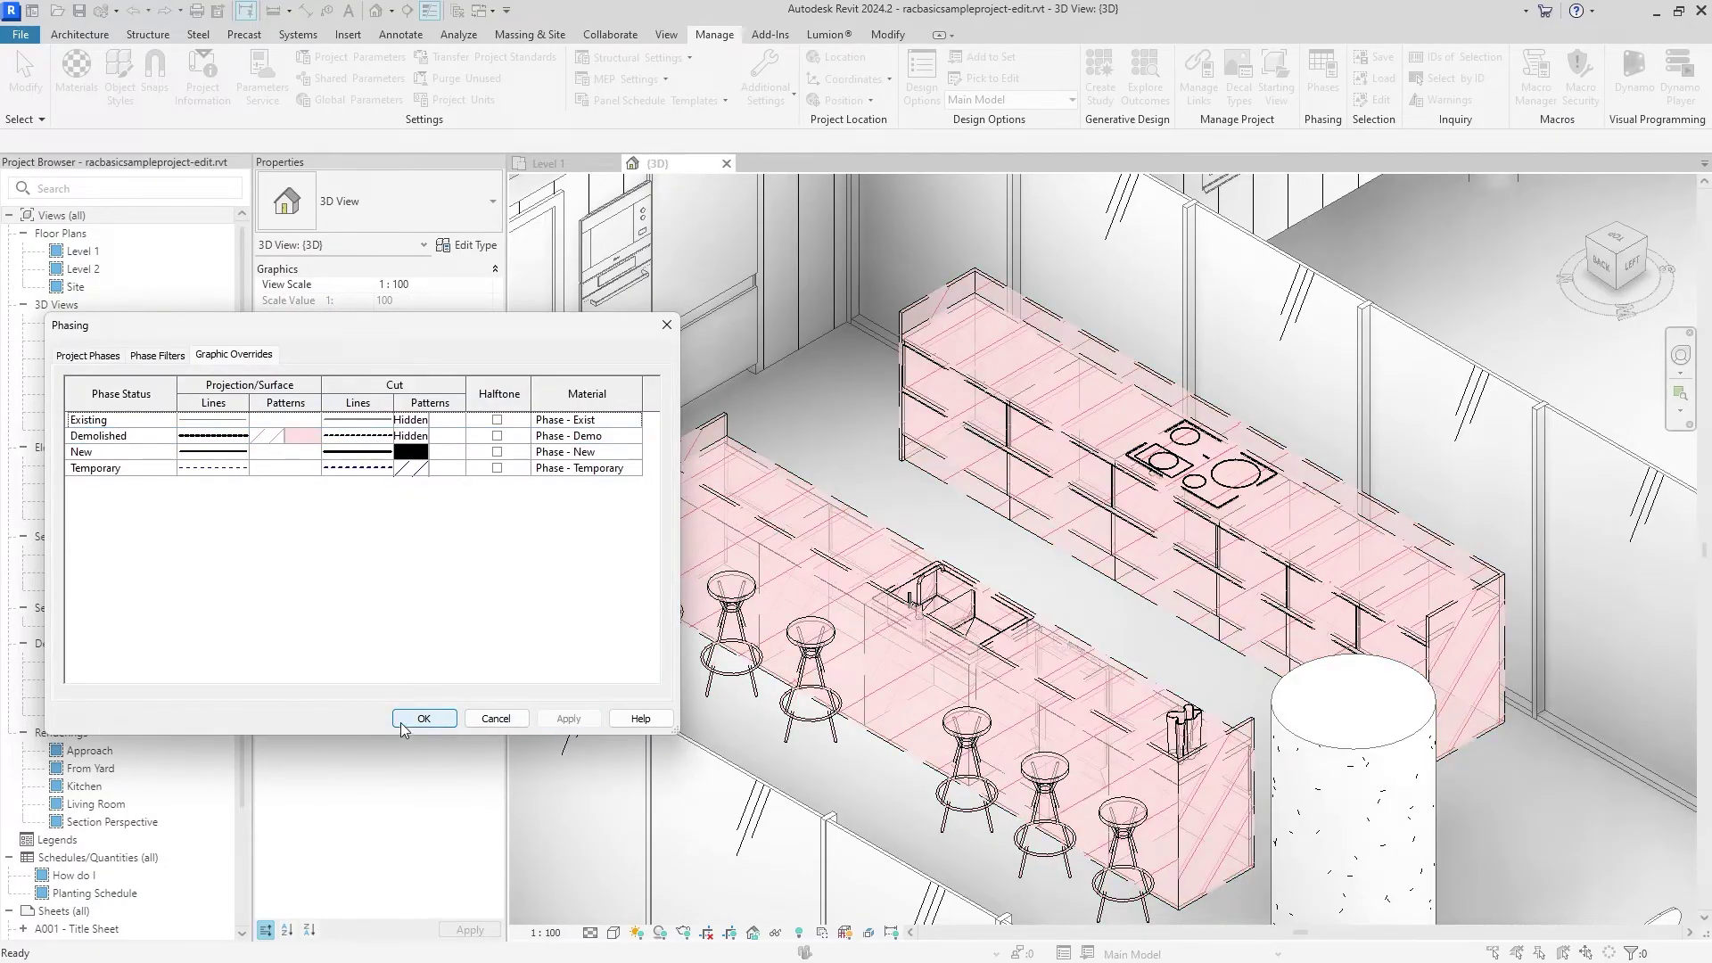
Change the demolished foreground hatch colour to pure red.
{"action": "left_click", "coordinate": [288, 436]}
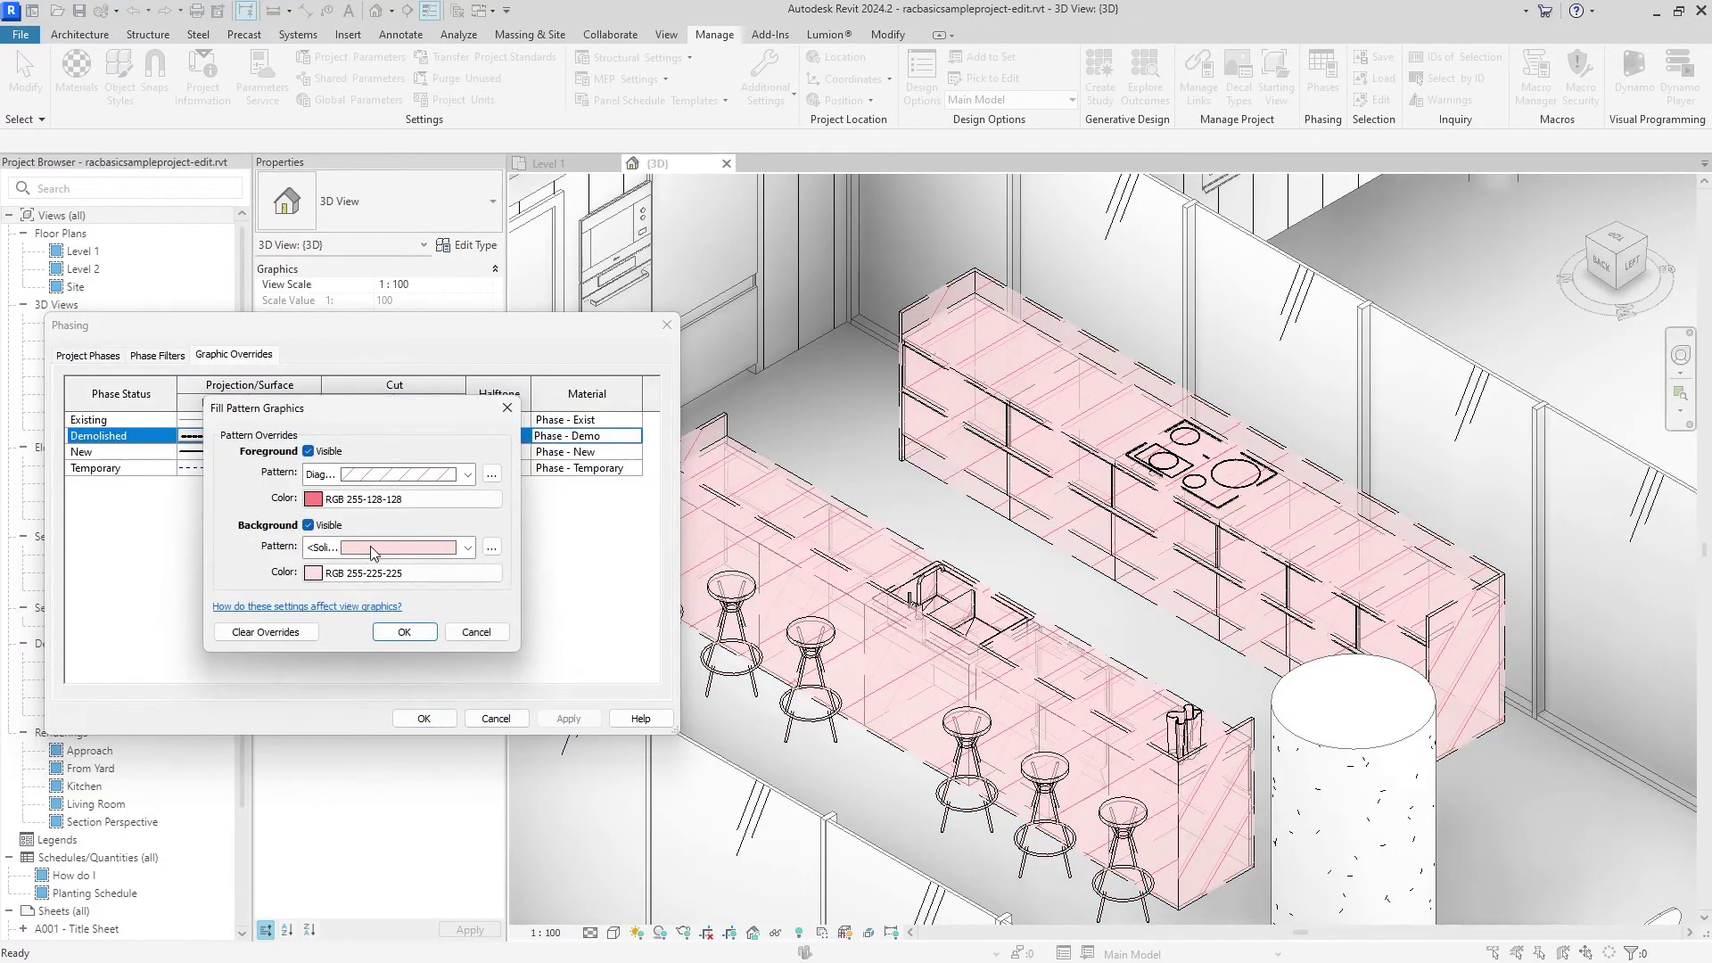
{"action": "left_click", "coordinate": [380, 499]}
{"action": "left_click", "coordinate": [179, 422]}
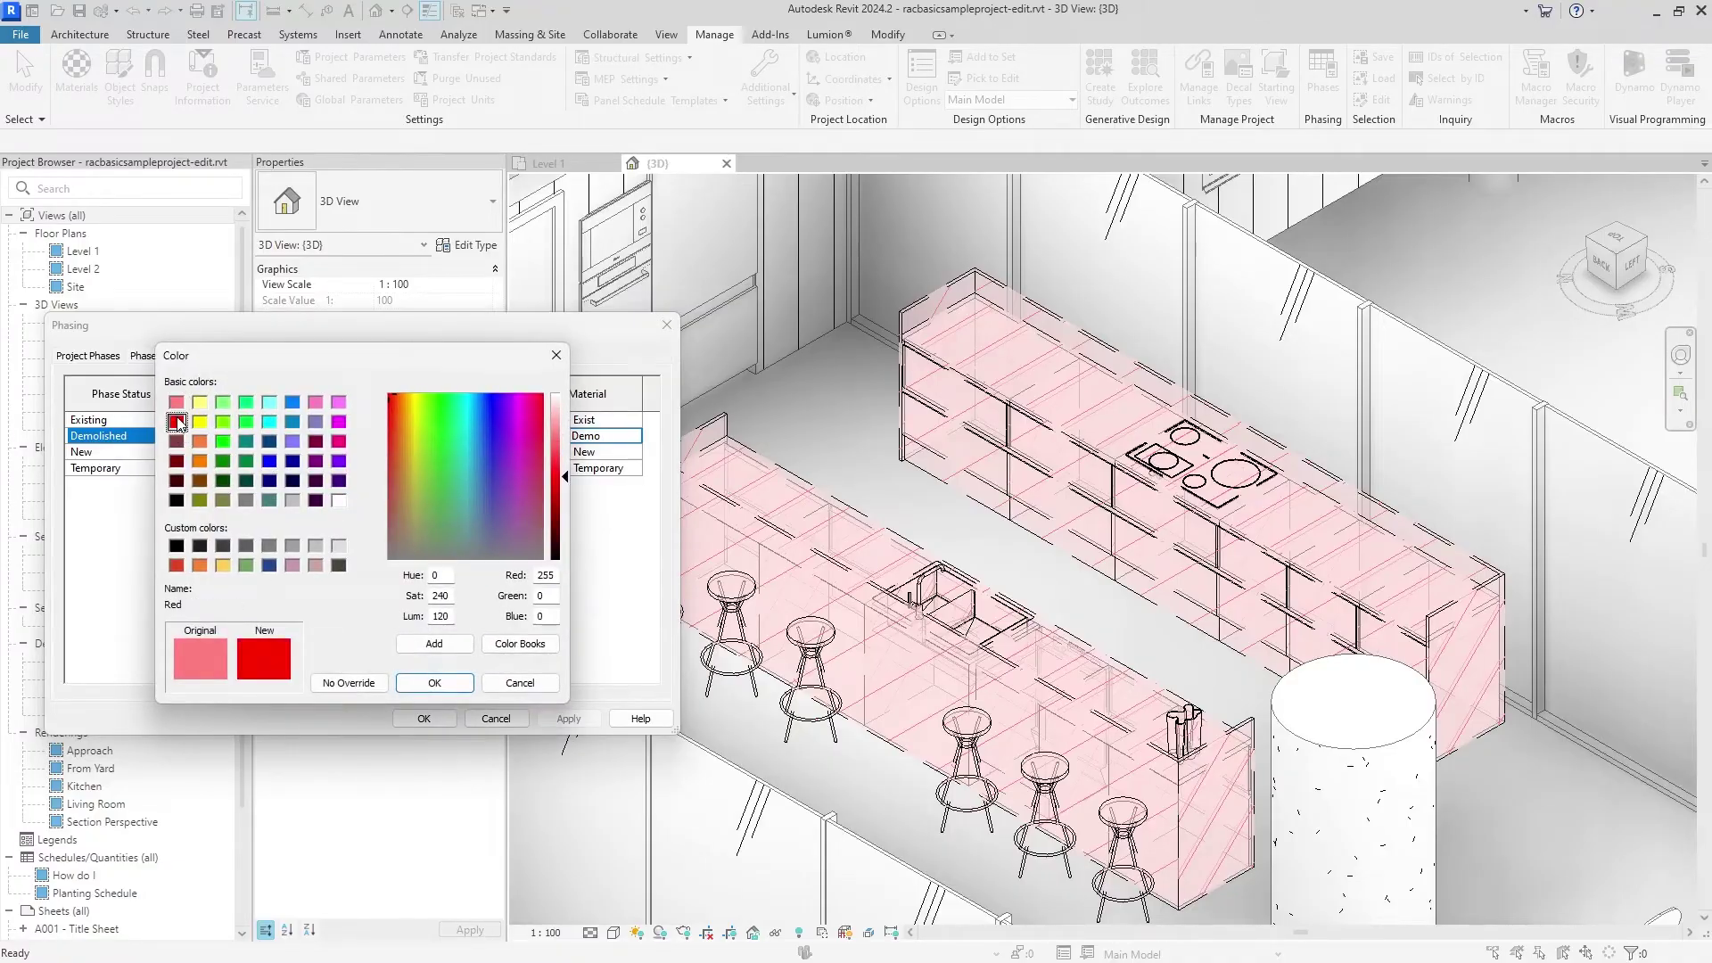
{"action": "left_click", "coordinate": [433, 682]}
{"action": "left_click", "coordinate": [405, 632]}
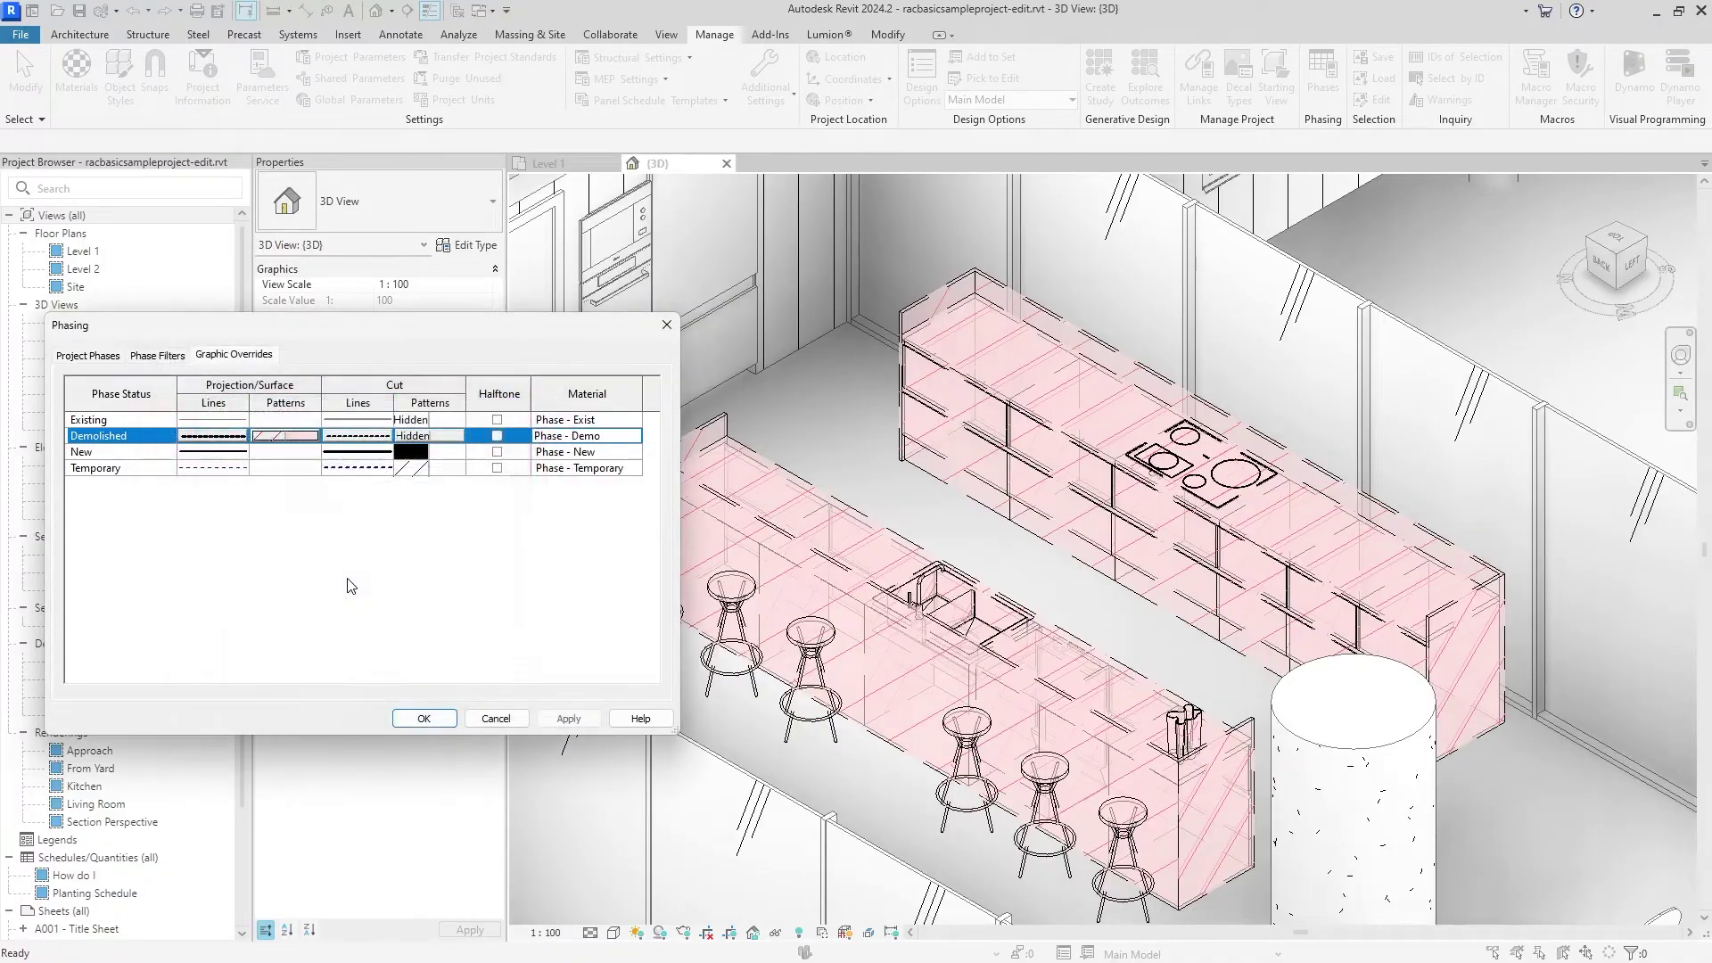
Set the demolished projection line colour to red and apply.
{"action": "left_click", "coordinate": [211, 436]}
{"action": "left_click", "coordinate": [512, 490]}
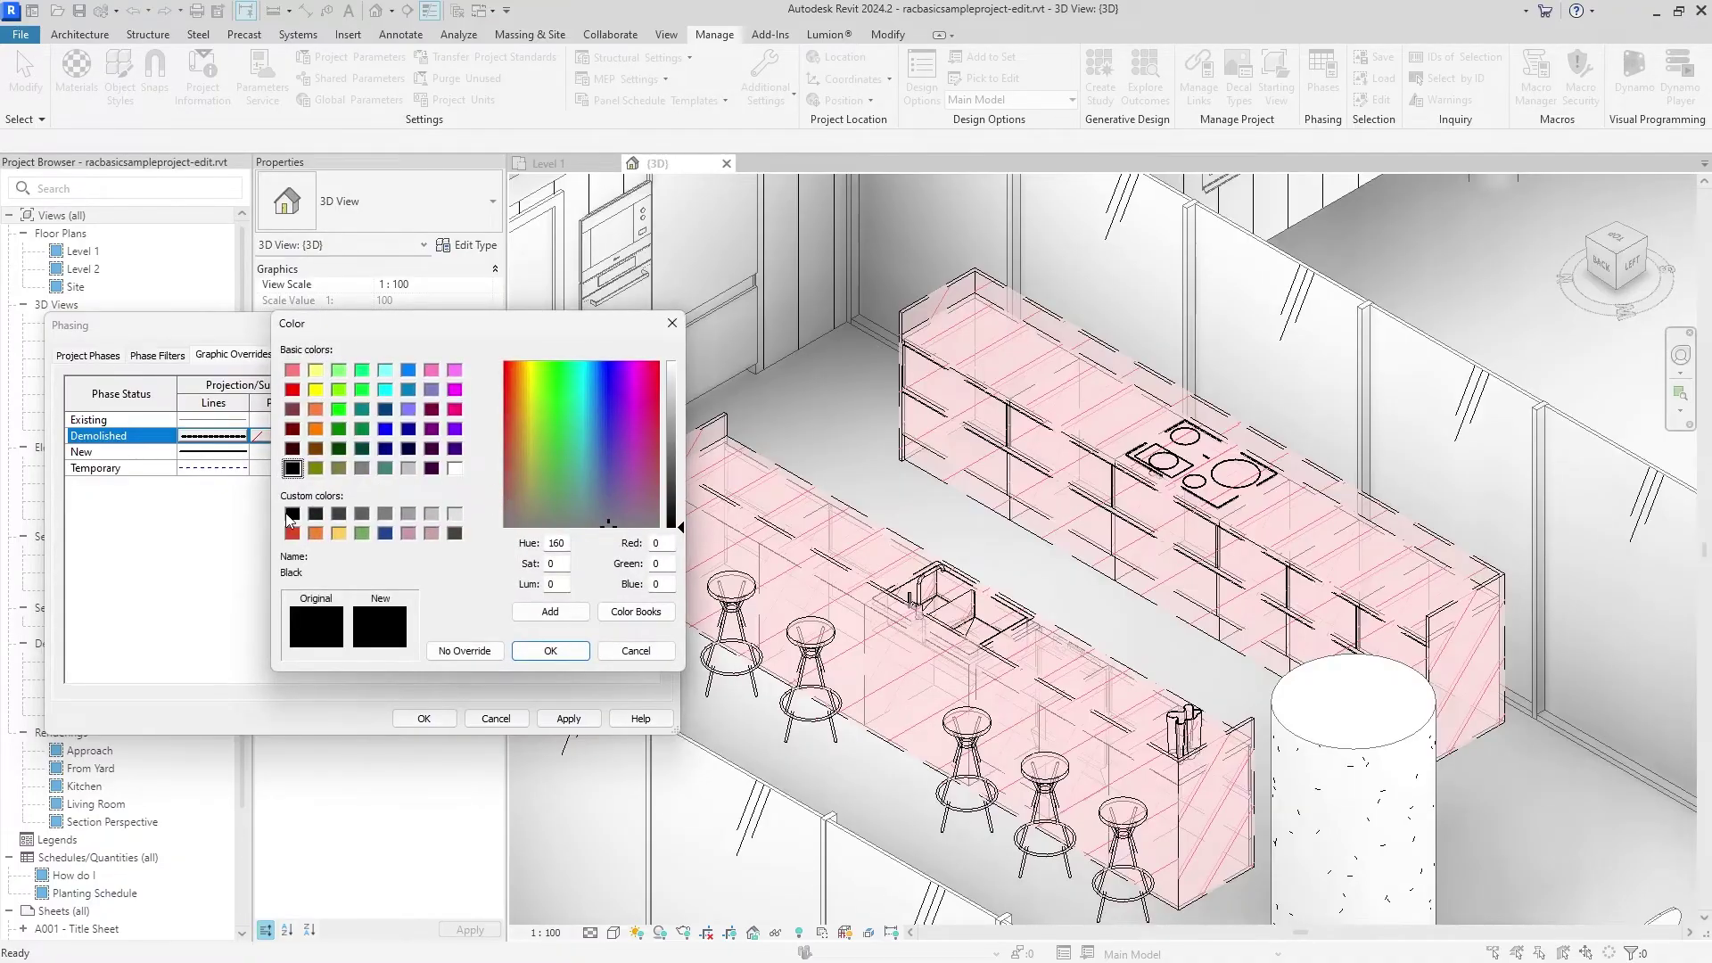
{"action": "left_click", "coordinate": [295, 388]}
{"action": "left_click", "coordinate": [548, 651]}
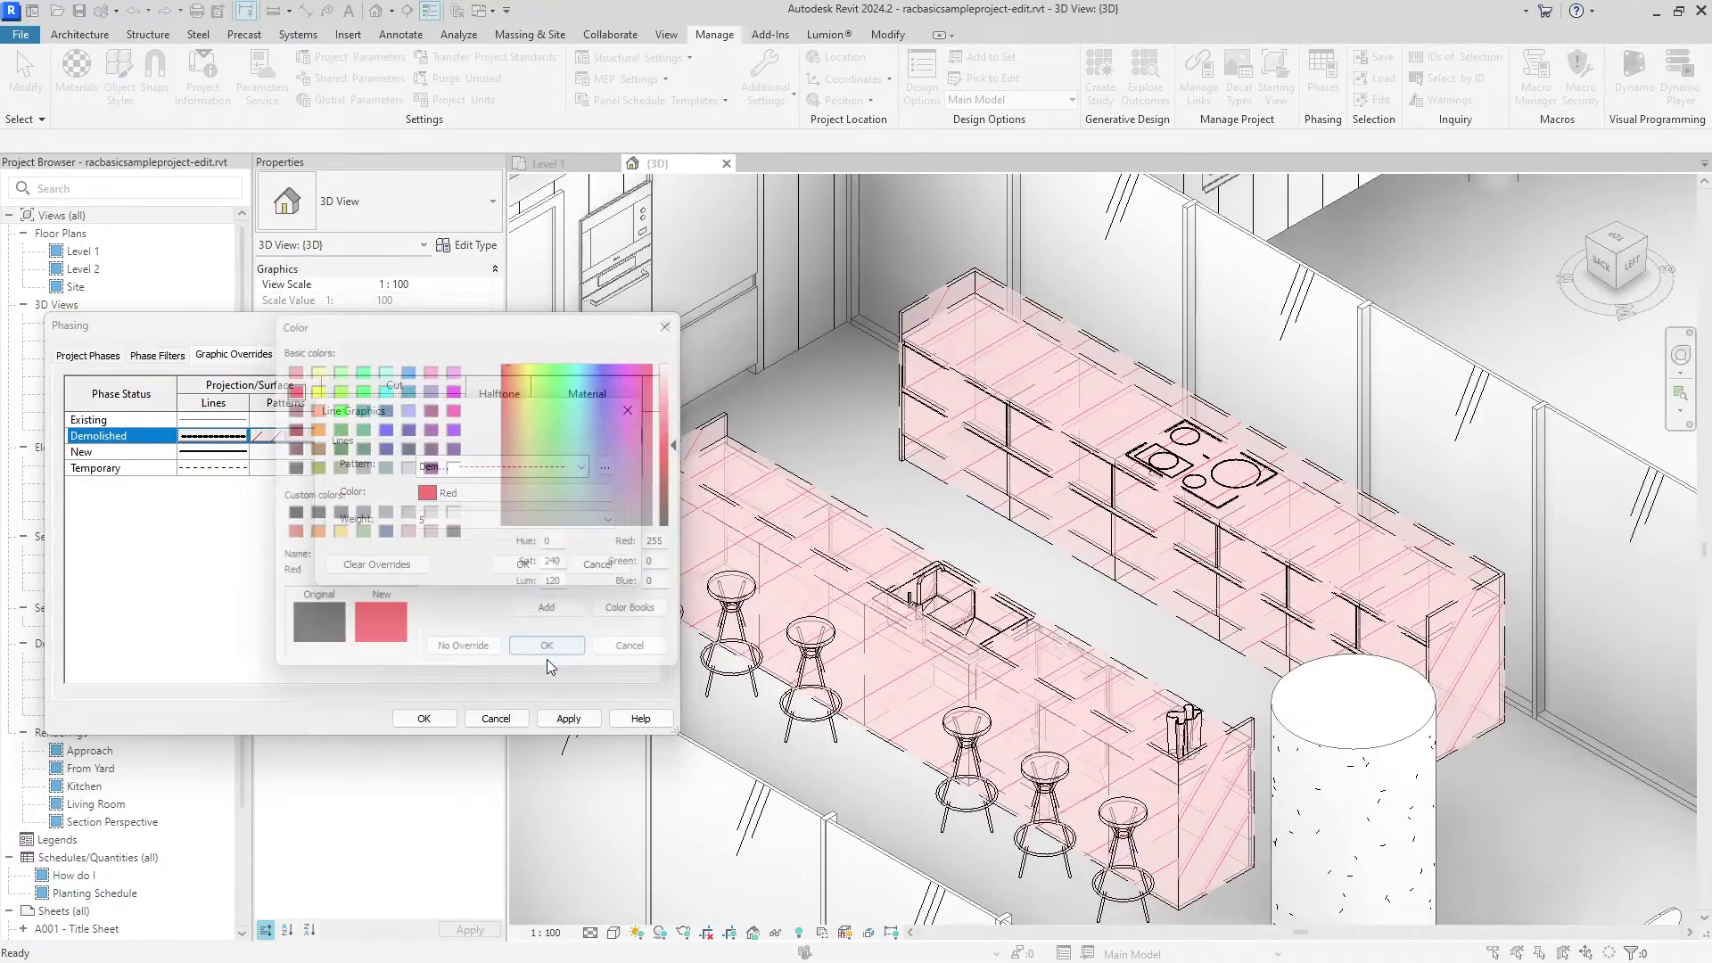
{"action": "left_click", "coordinate": [513, 594]}
{"action": "left_click", "coordinate": [569, 719]}
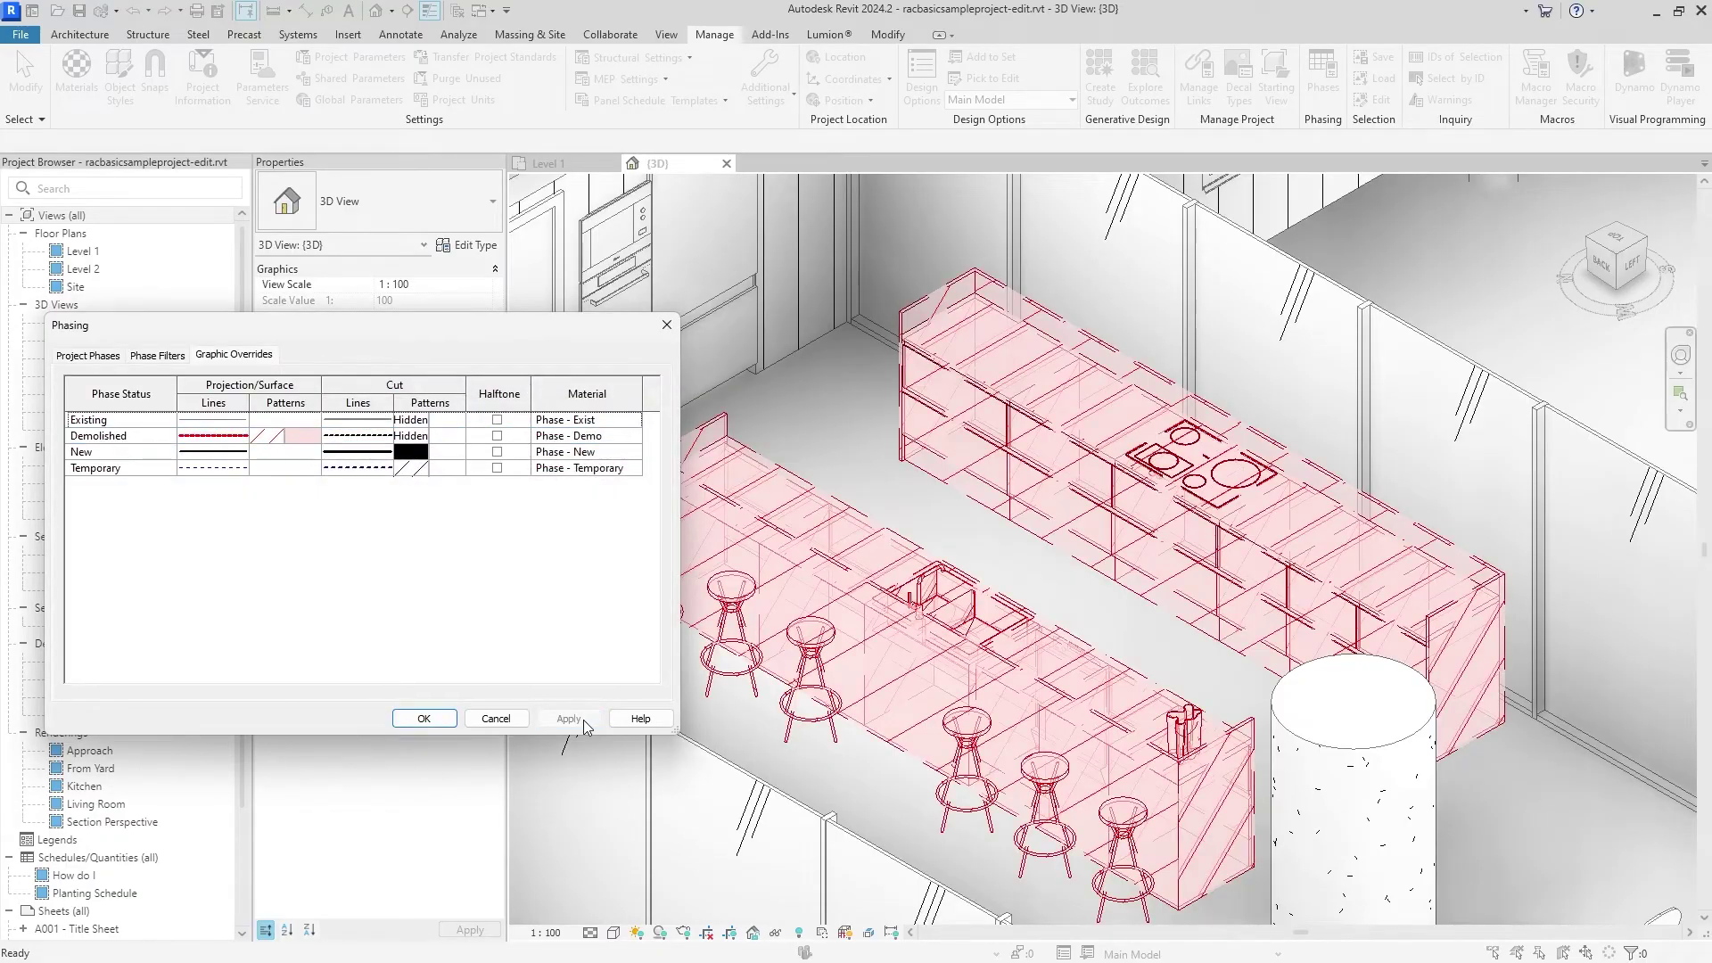
Change the demolished line colour to dark red RGB 128-0-0 and apply.
{"action": "left_click", "coordinate": [214, 437]}
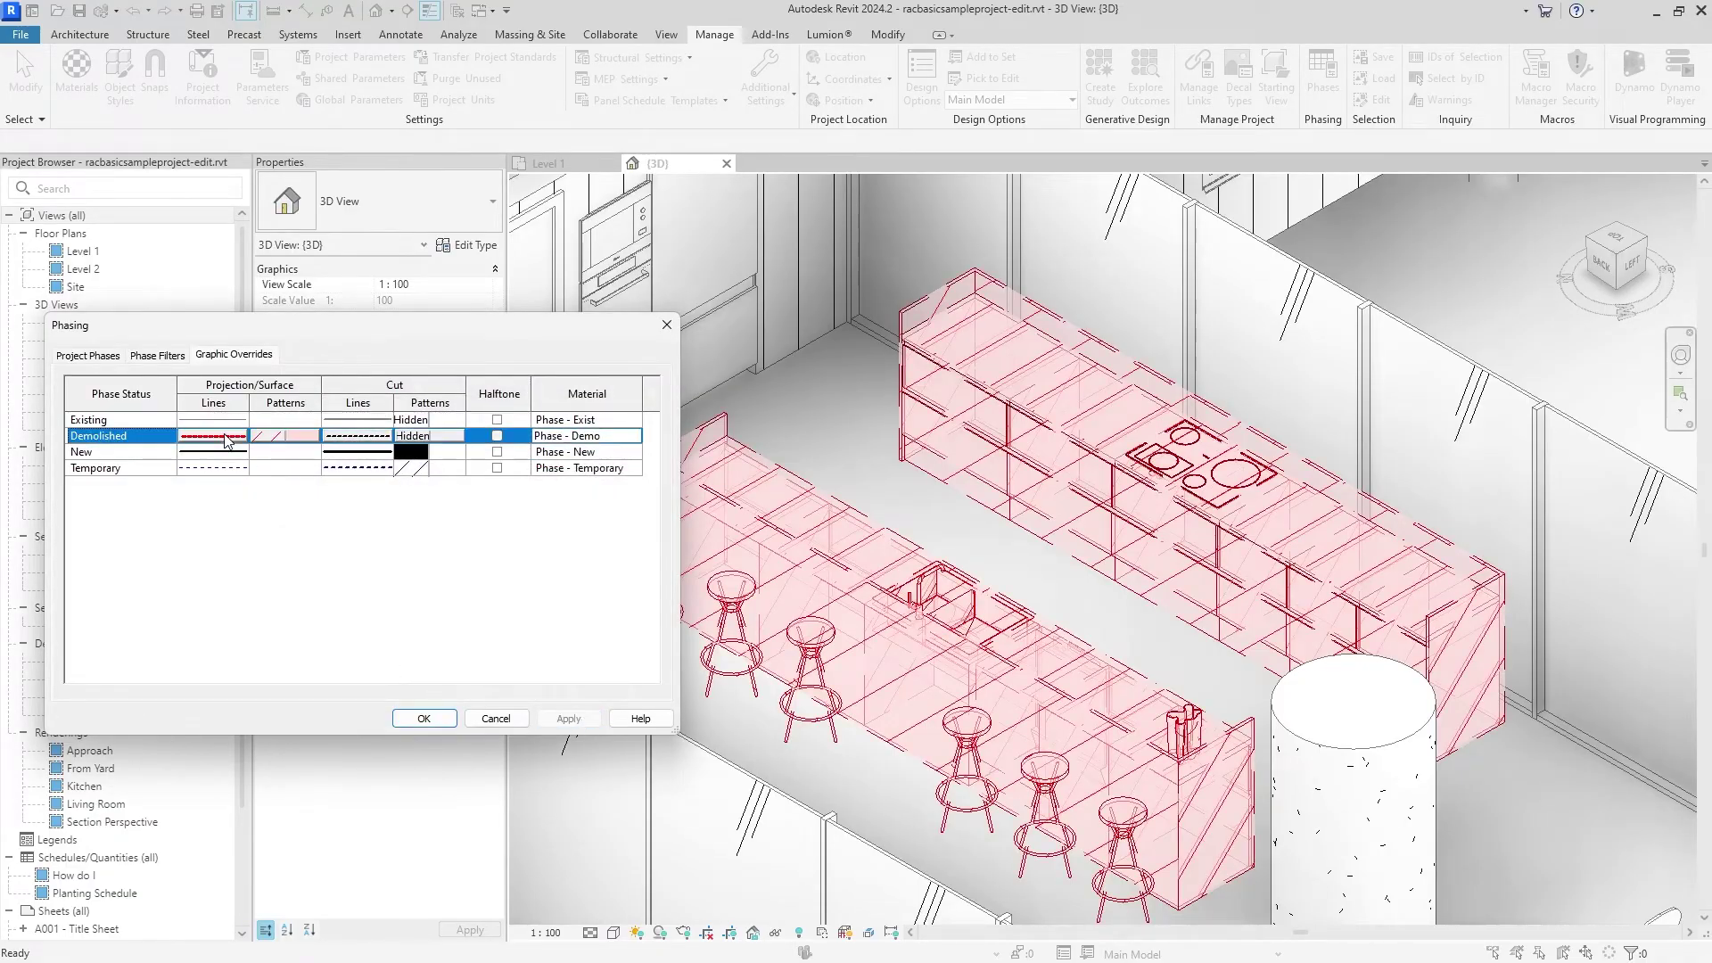
{"action": "left_click", "coordinate": [447, 519]}
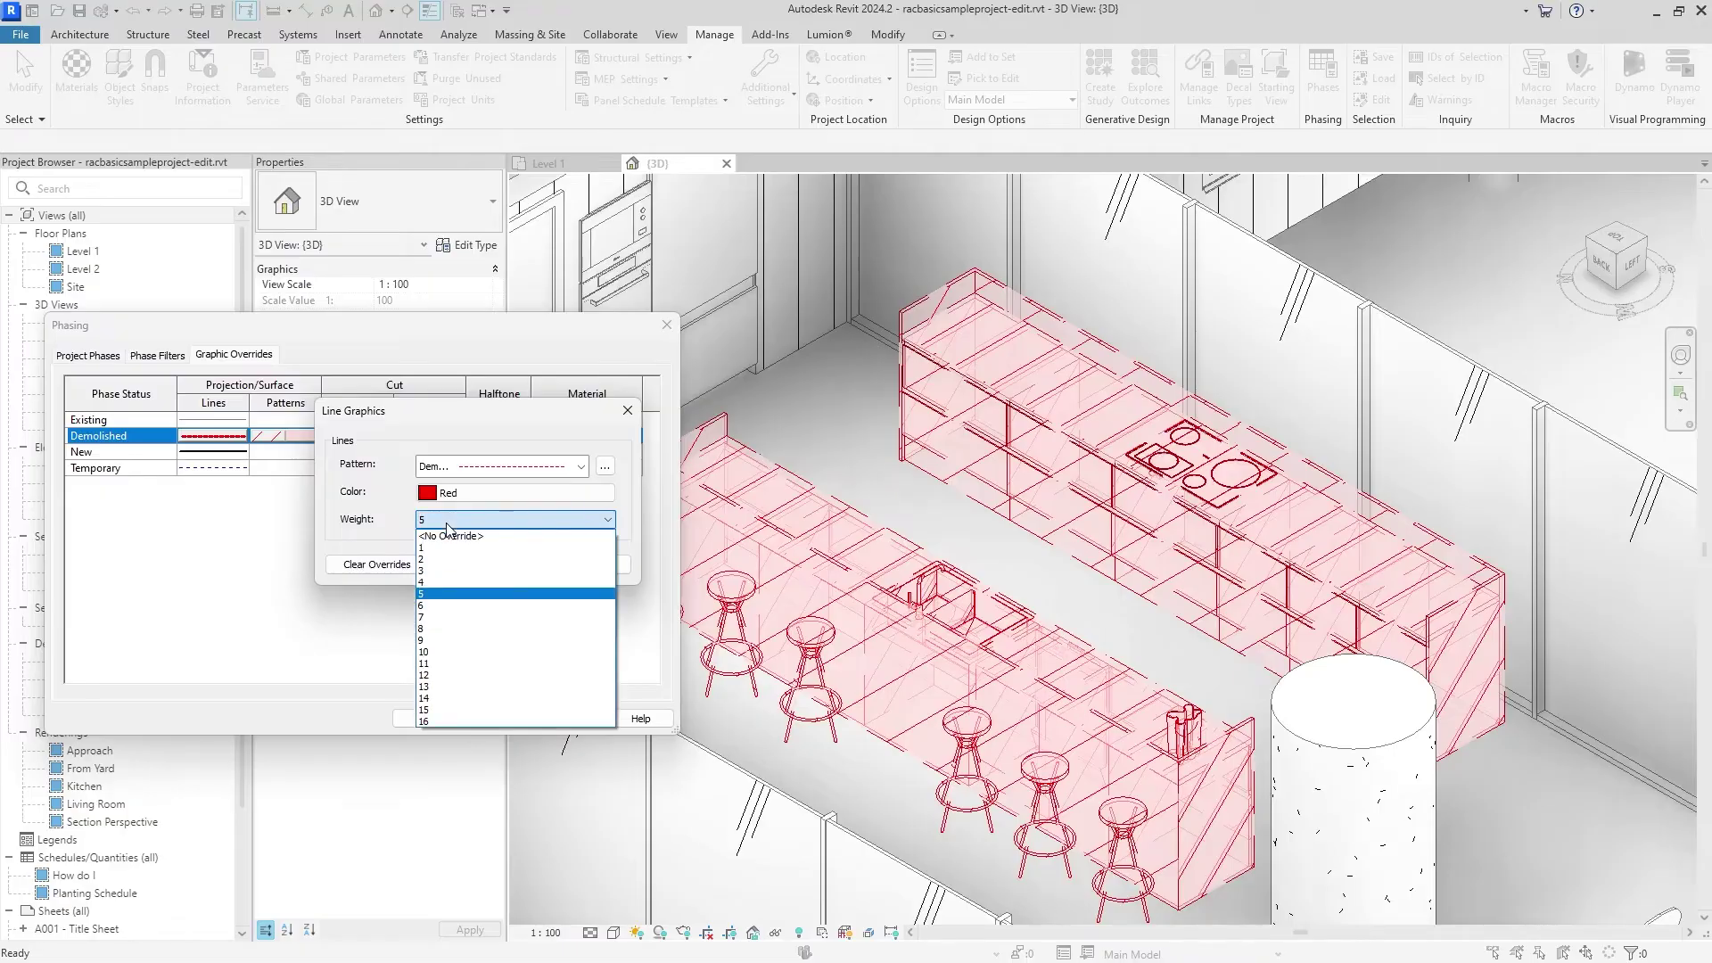
{"action": "left_click", "coordinate": [449, 519]}
{"action": "left_click", "coordinate": [294, 429]}
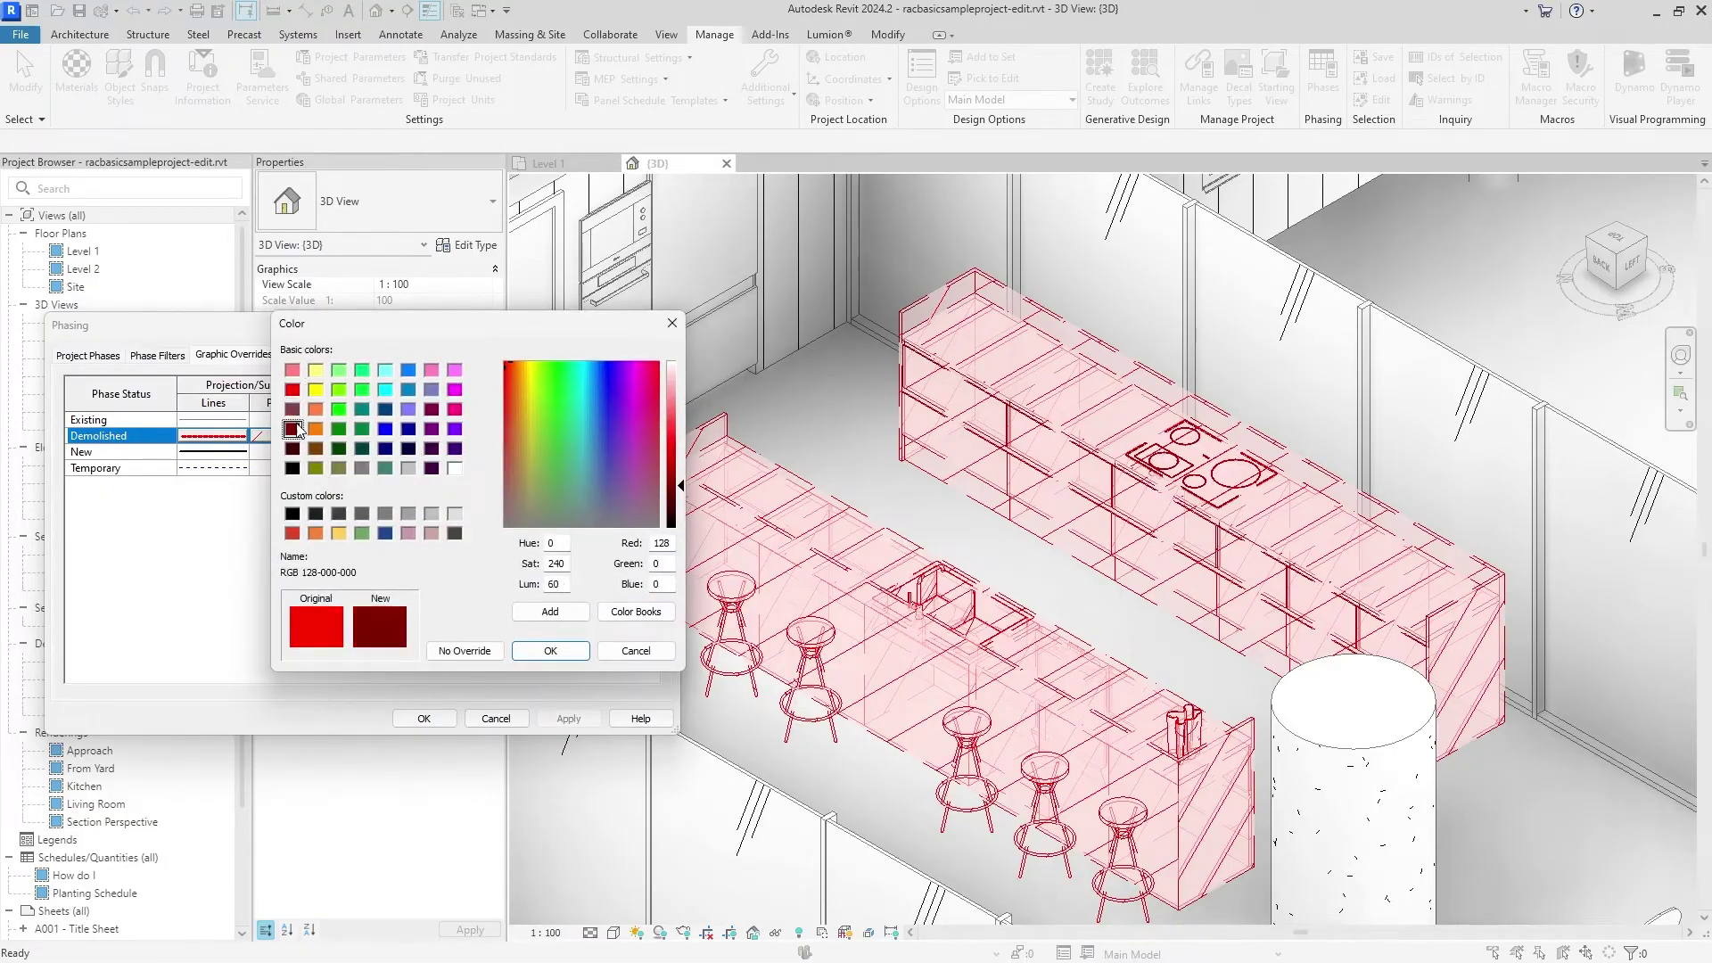
{"action": "left_click", "coordinate": [549, 650]}
{"action": "left_click", "coordinate": [427, 719]}
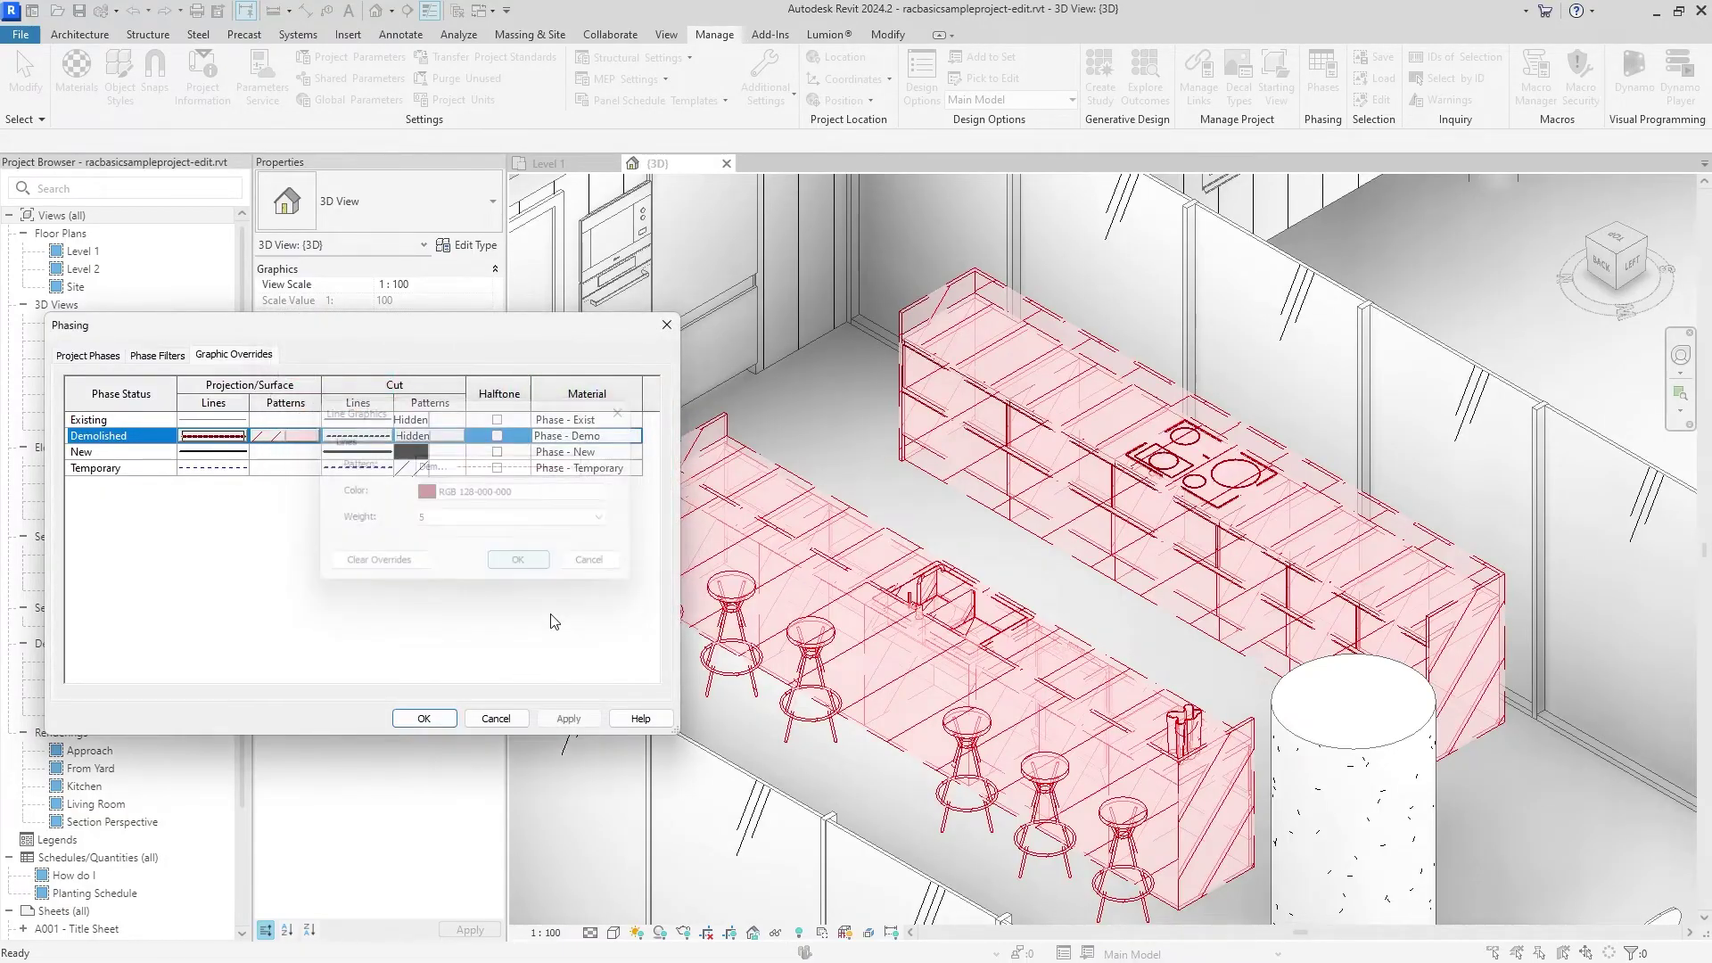
{"action": "left_click", "coordinate": [568, 719]}
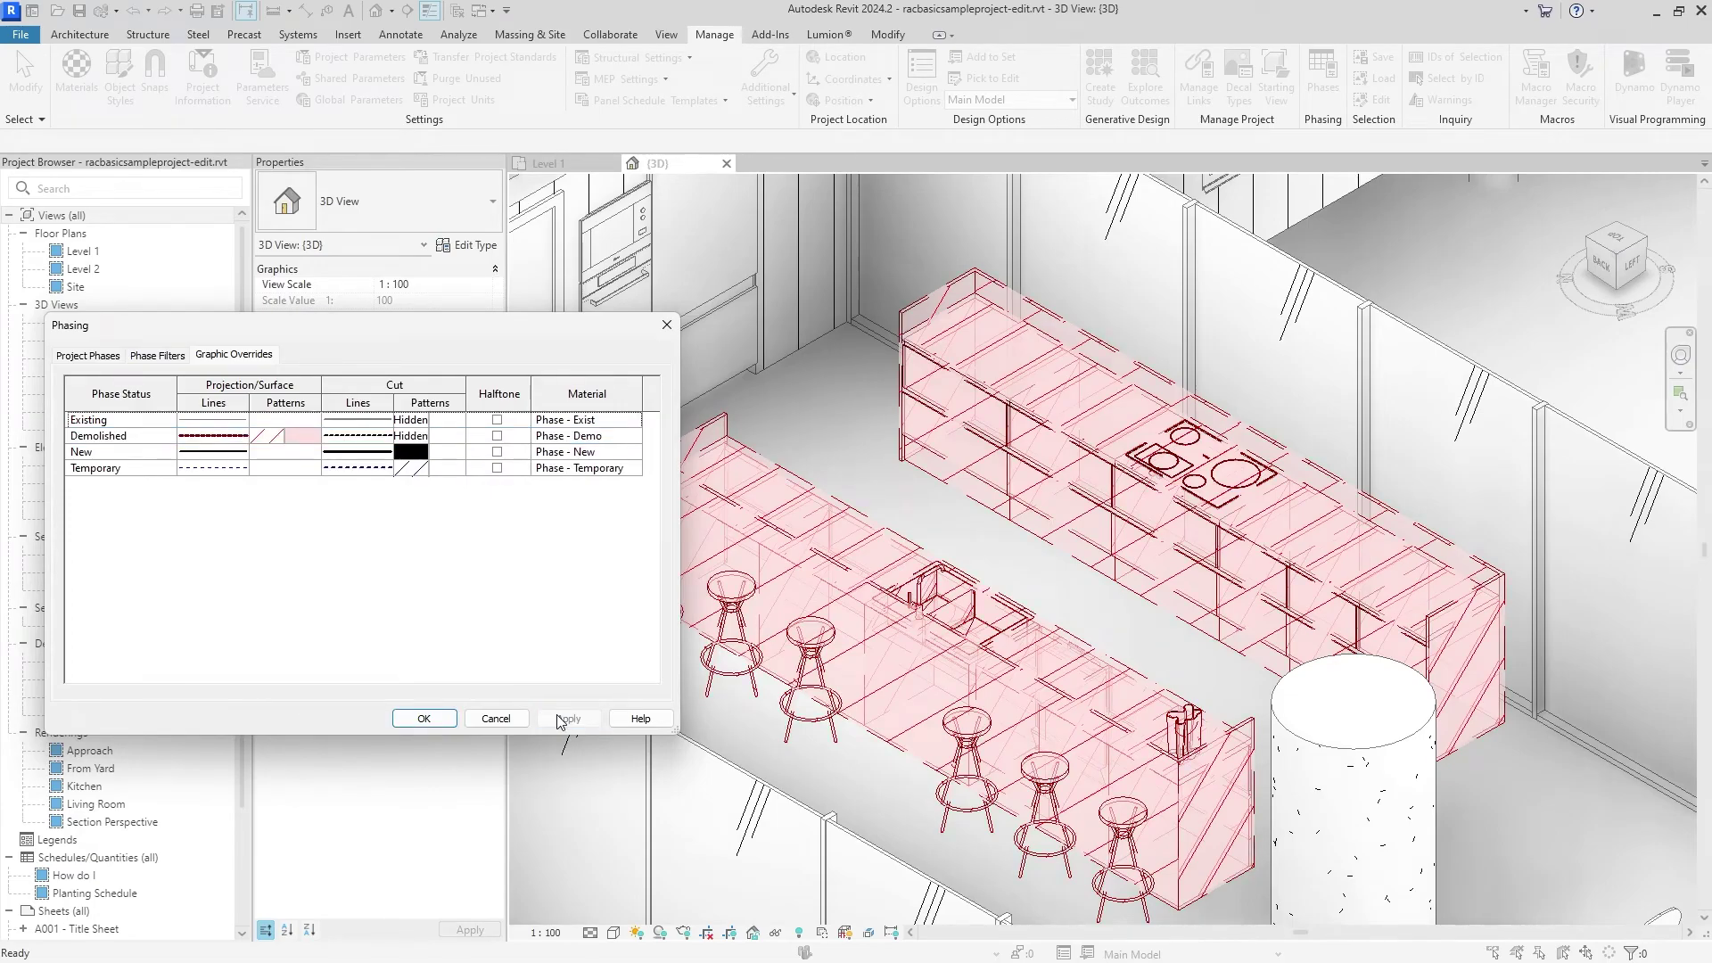
Close Phasing, set Level 1 to New Construction with Show All, and compare with 3D.
{"action": "left_click", "coordinate": [421, 719]}
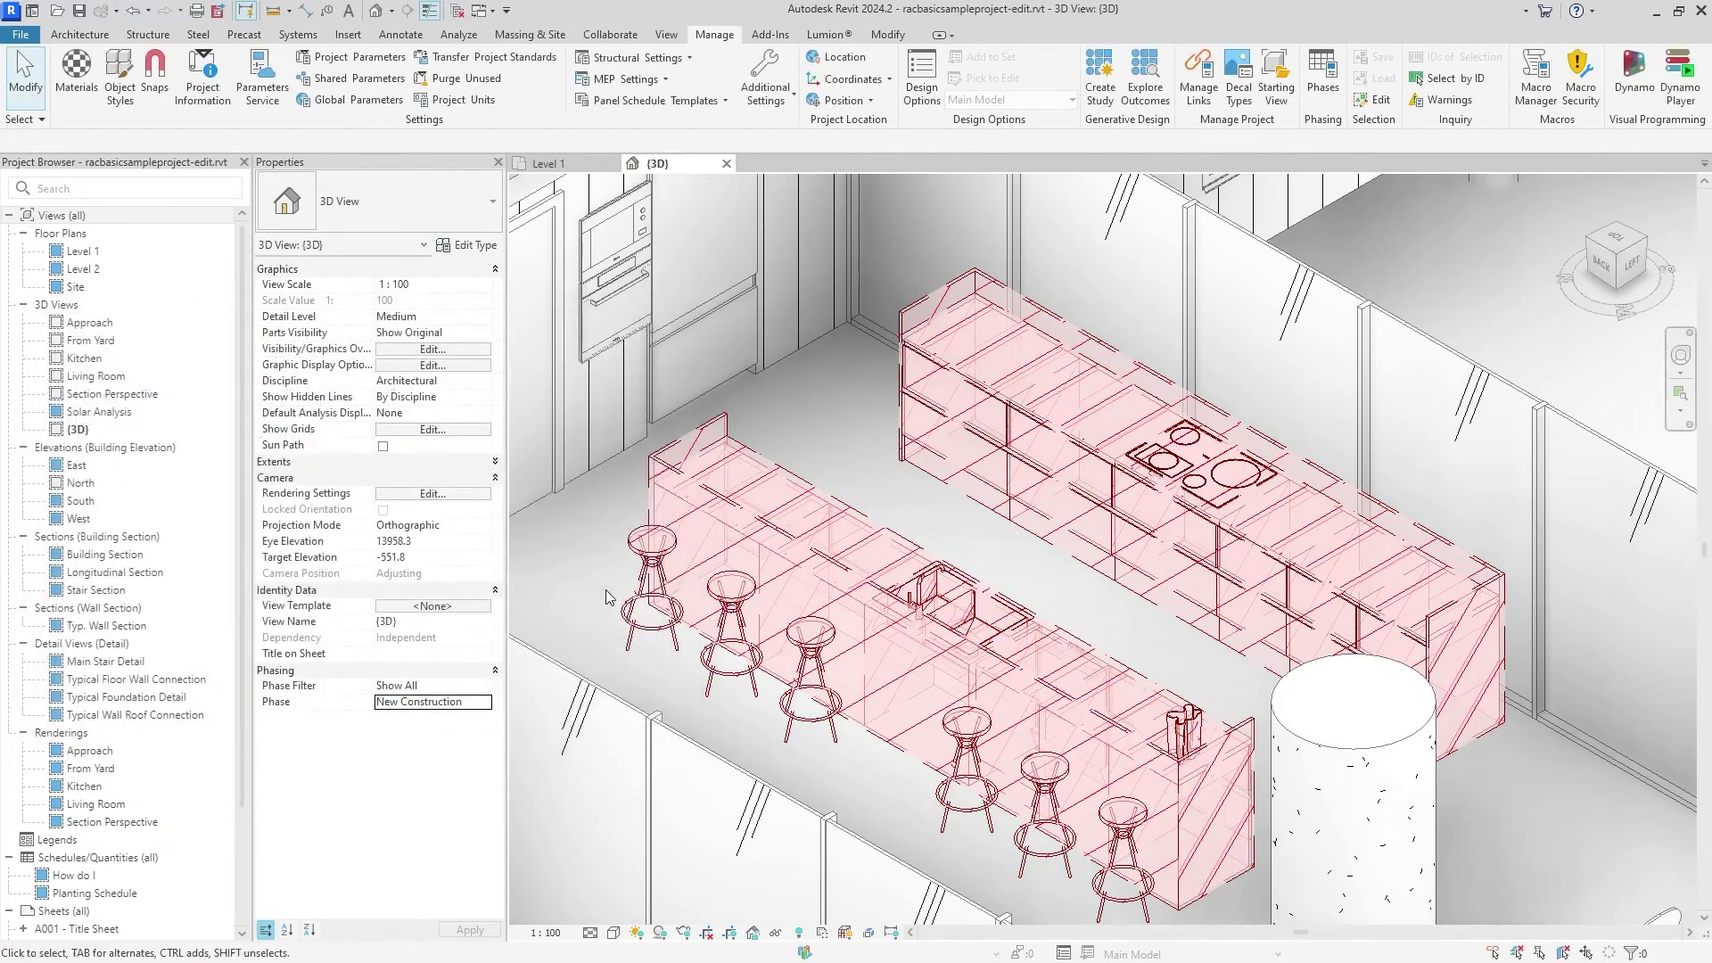
{"action": "scroll", "coordinate": [989, 536], "scroll_direction": "down", "scroll_amount": 2}
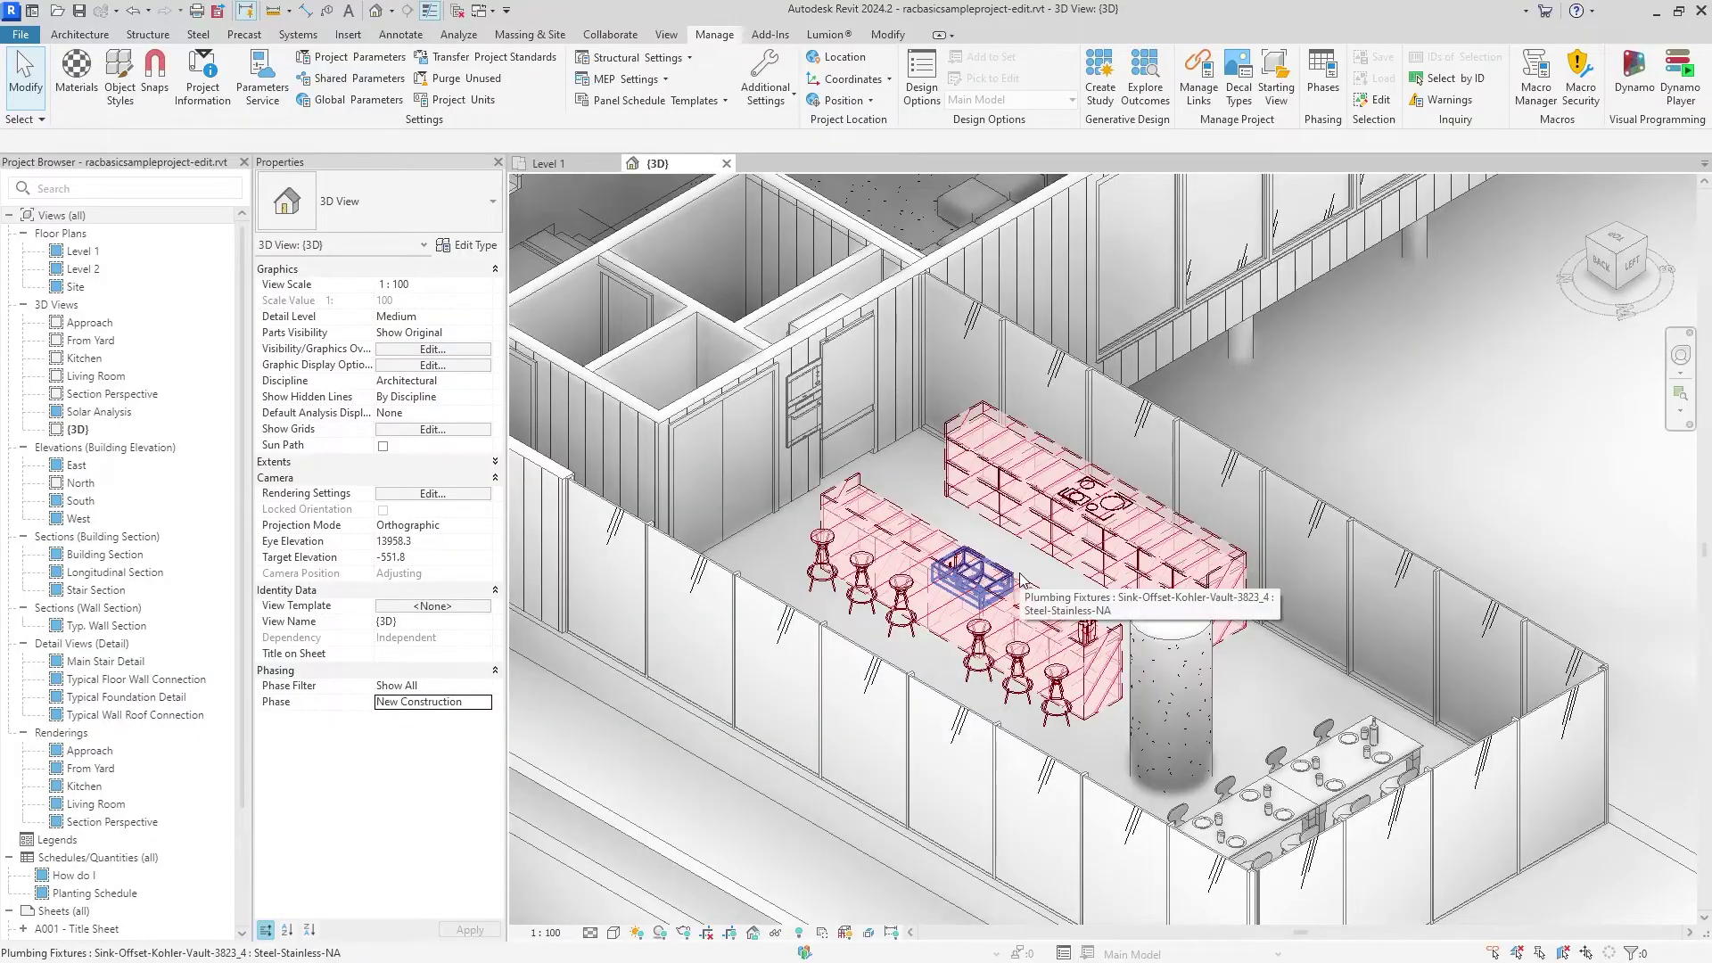
{"action": "left_click", "coordinate": [549, 164]}
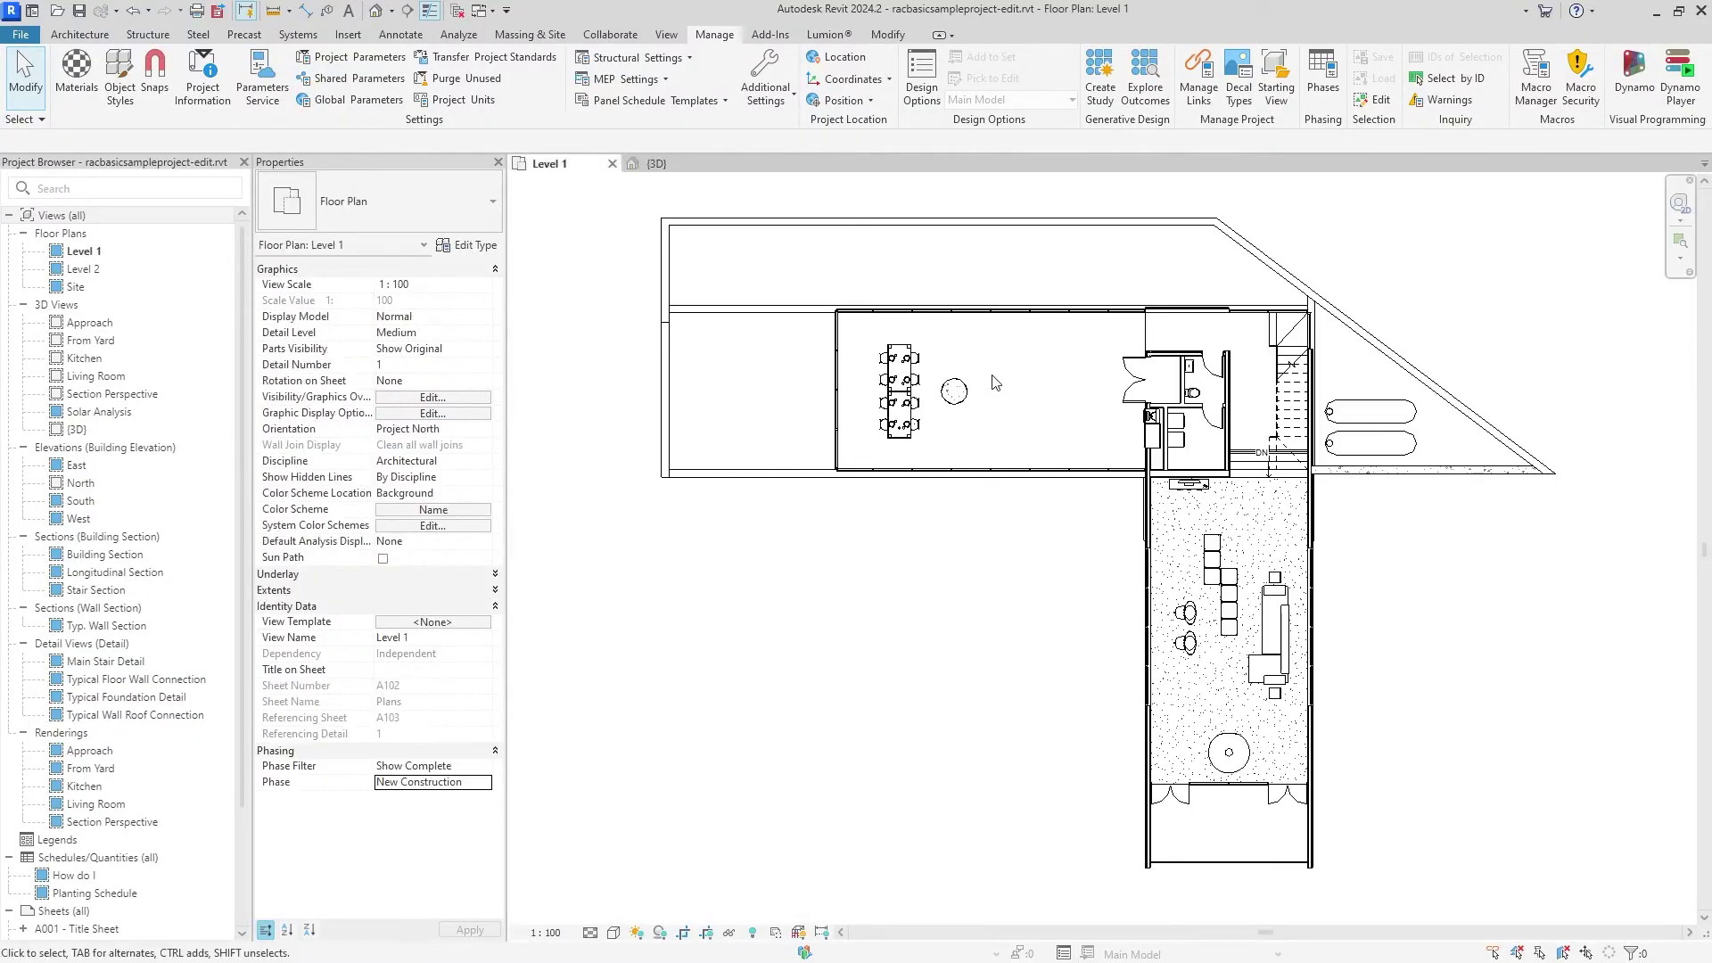
{"action": "scroll", "coordinate": [937, 569], "scroll_direction": "up", "scroll_amount": 3}
{"action": "left_click", "coordinate": [482, 765]}
{"action": "left_click", "coordinate": [429, 829]}
{"action": "left_click", "coordinate": [482, 782]}
{"action": "left_click", "coordinate": [418, 812]}
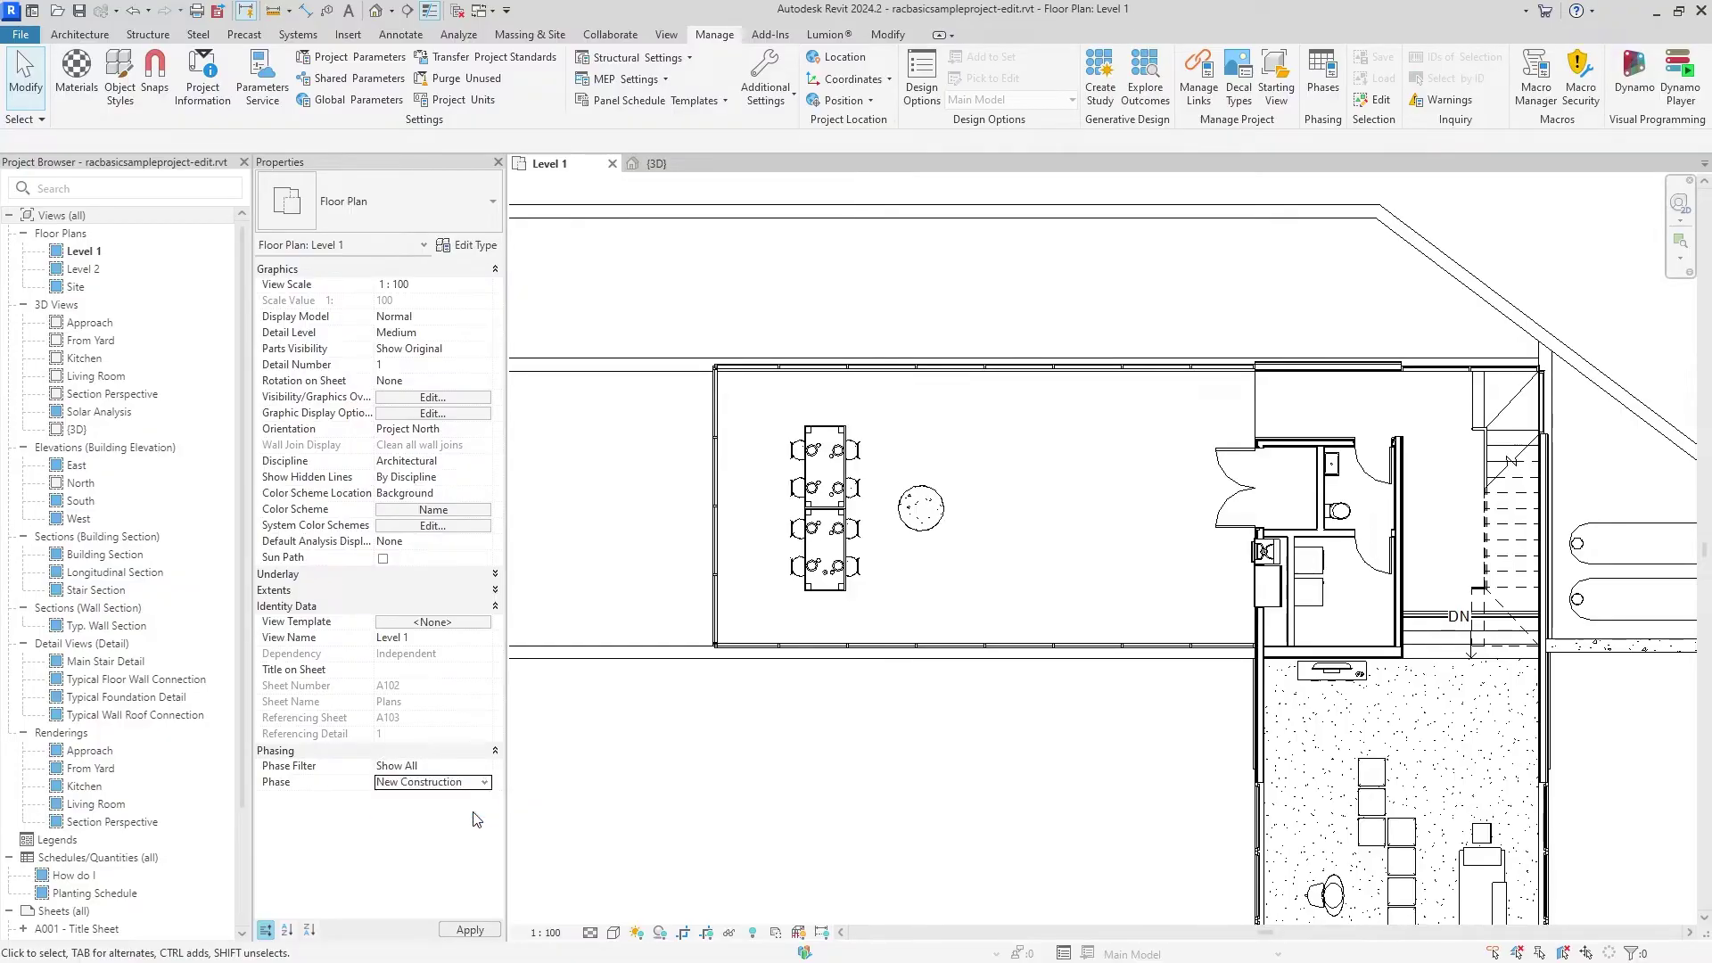
{"action": "left_click", "coordinate": [468, 932]}
{"action": "scroll", "coordinate": [1106, 571], "scroll_direction": "up", "scroll_amount": 2}
{"action": "scroll", "coordinate": [1104, 572], "scroll_direction": "up", "scroll_amount": 1}
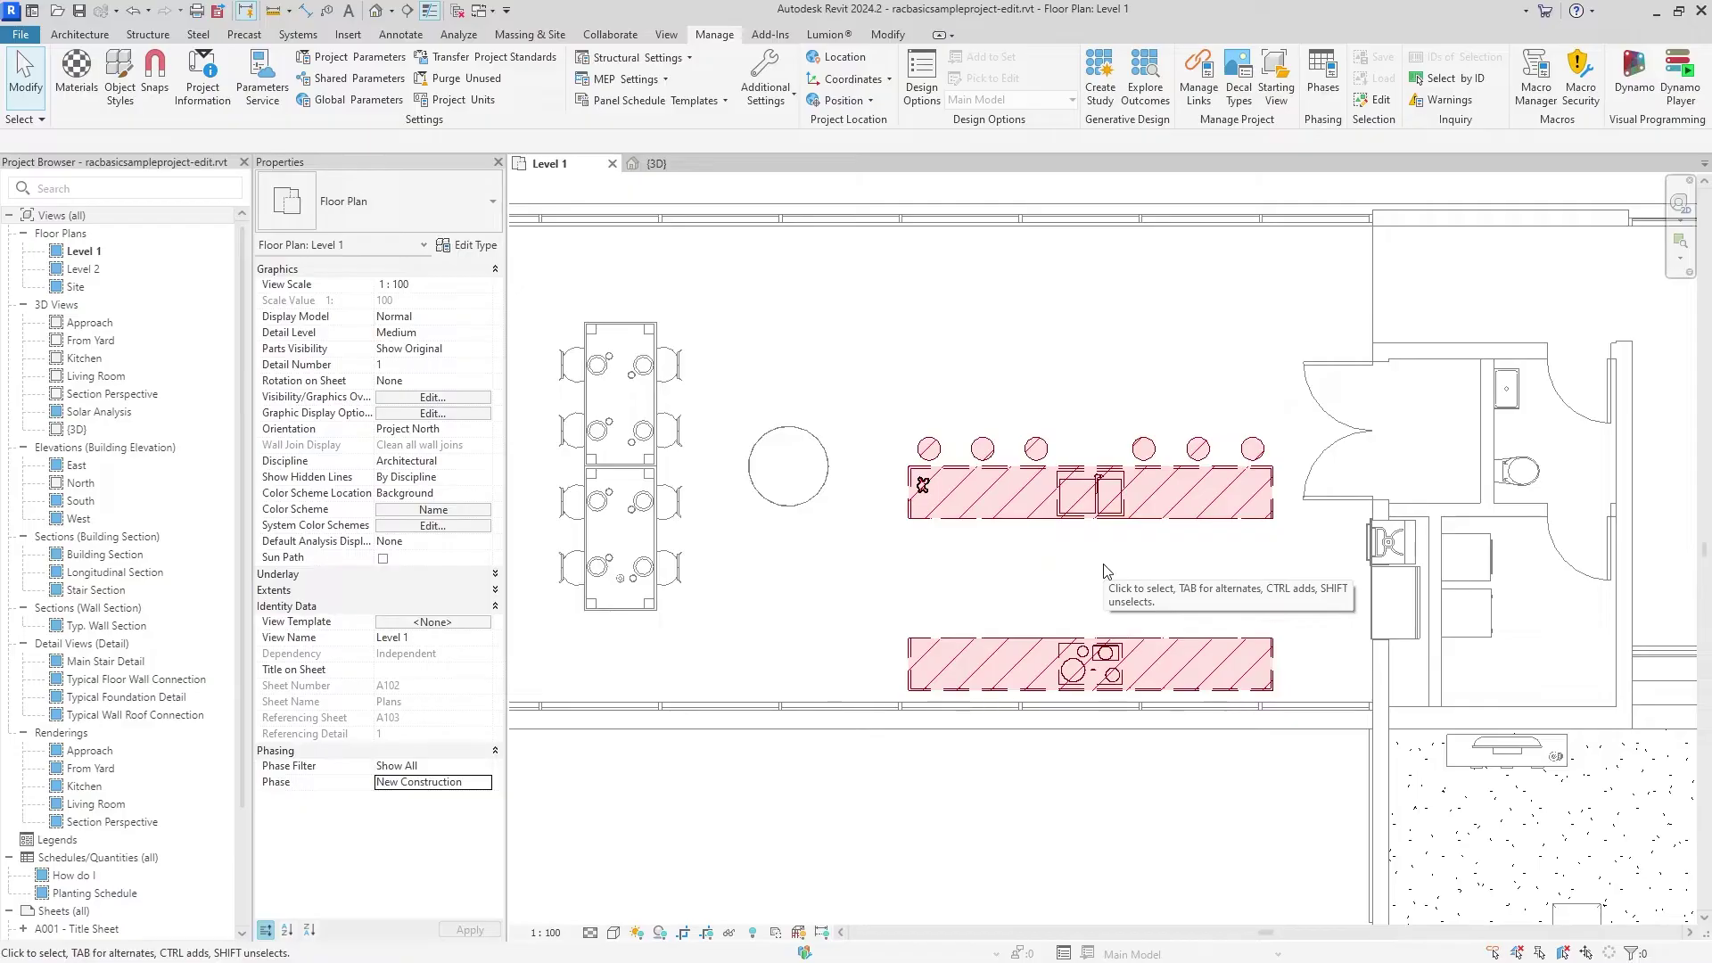
{"action": "left_click", "coordinate": [656, 162]}
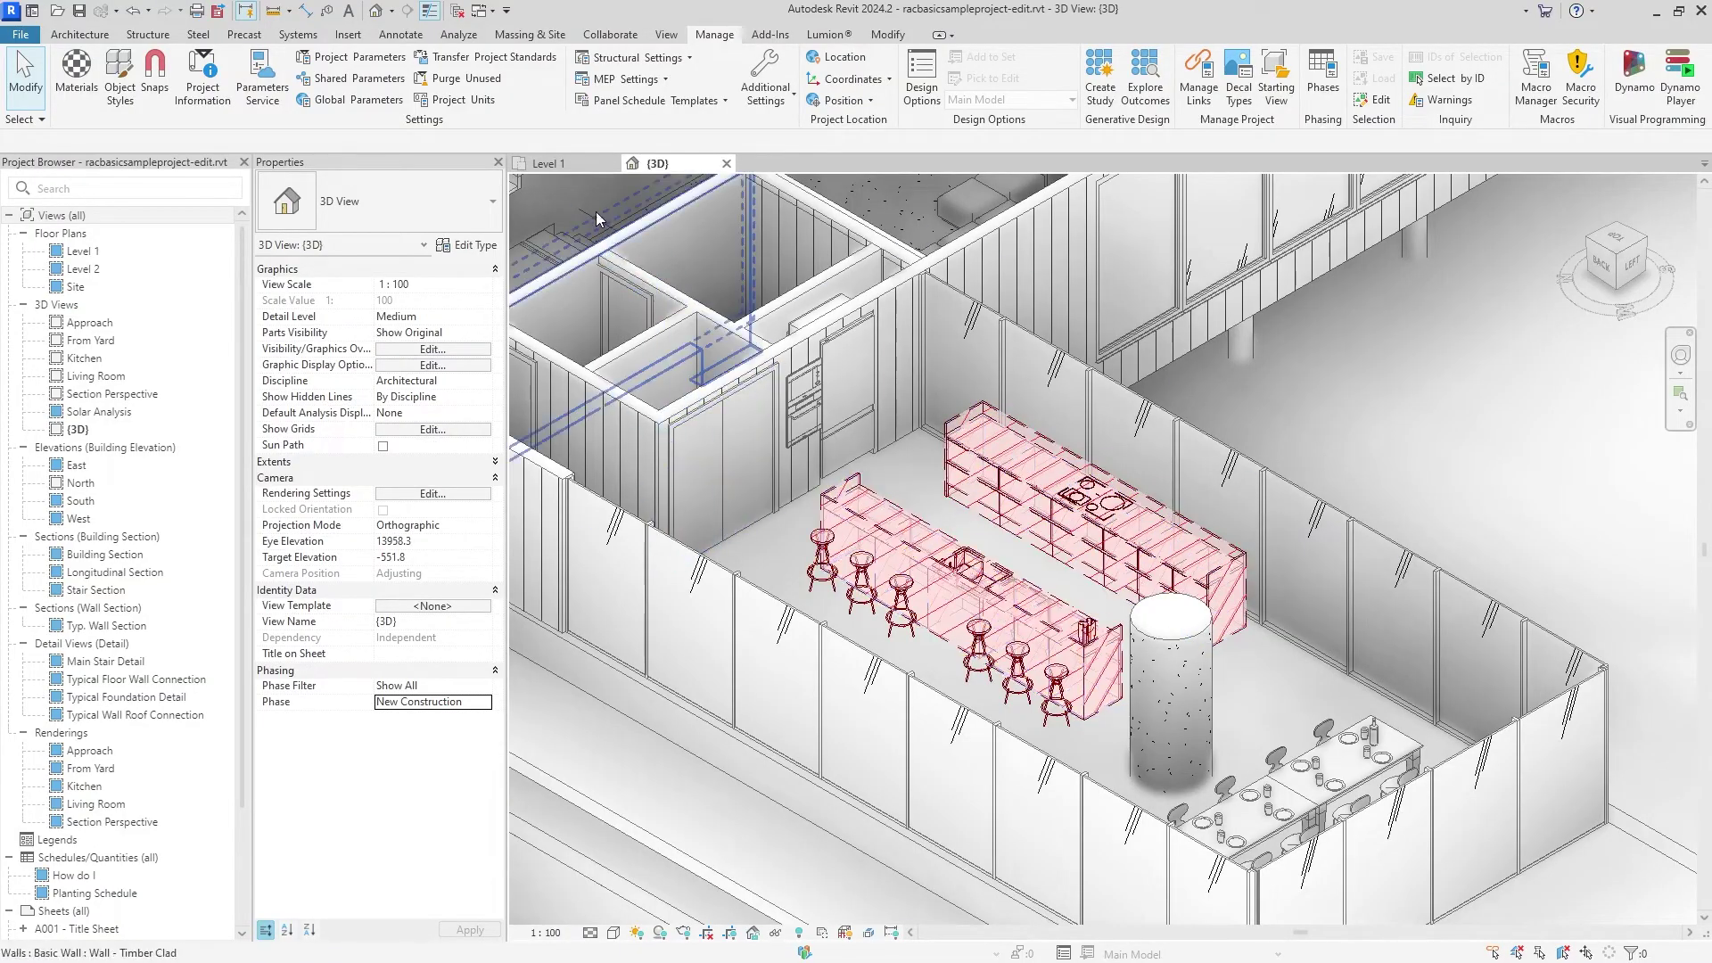
{"action": "left_click", "coordinate": [566, 166]}
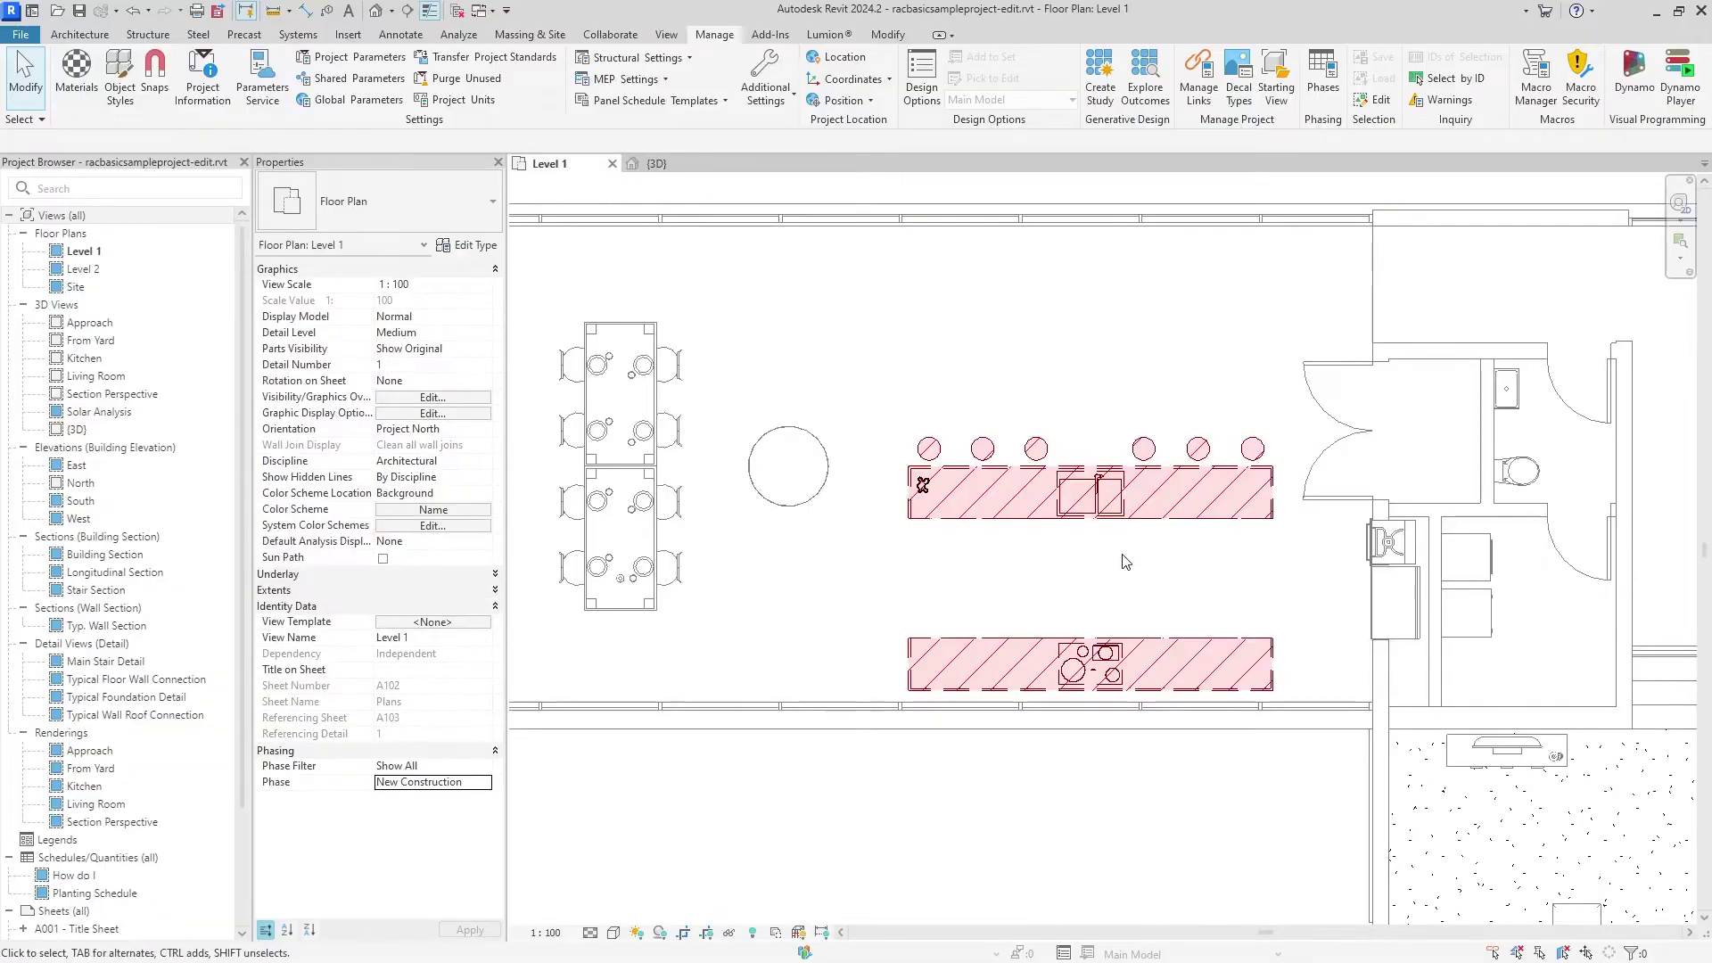
{"action": "scroll", "coordinate": [1128, 560], "scroll_direction": "down", "scroll_amount": 1}
Change the Level 1 phase filter from Show All to Show Complete and apply.
{"action": "left_click", "coordinate": [484, 766]}
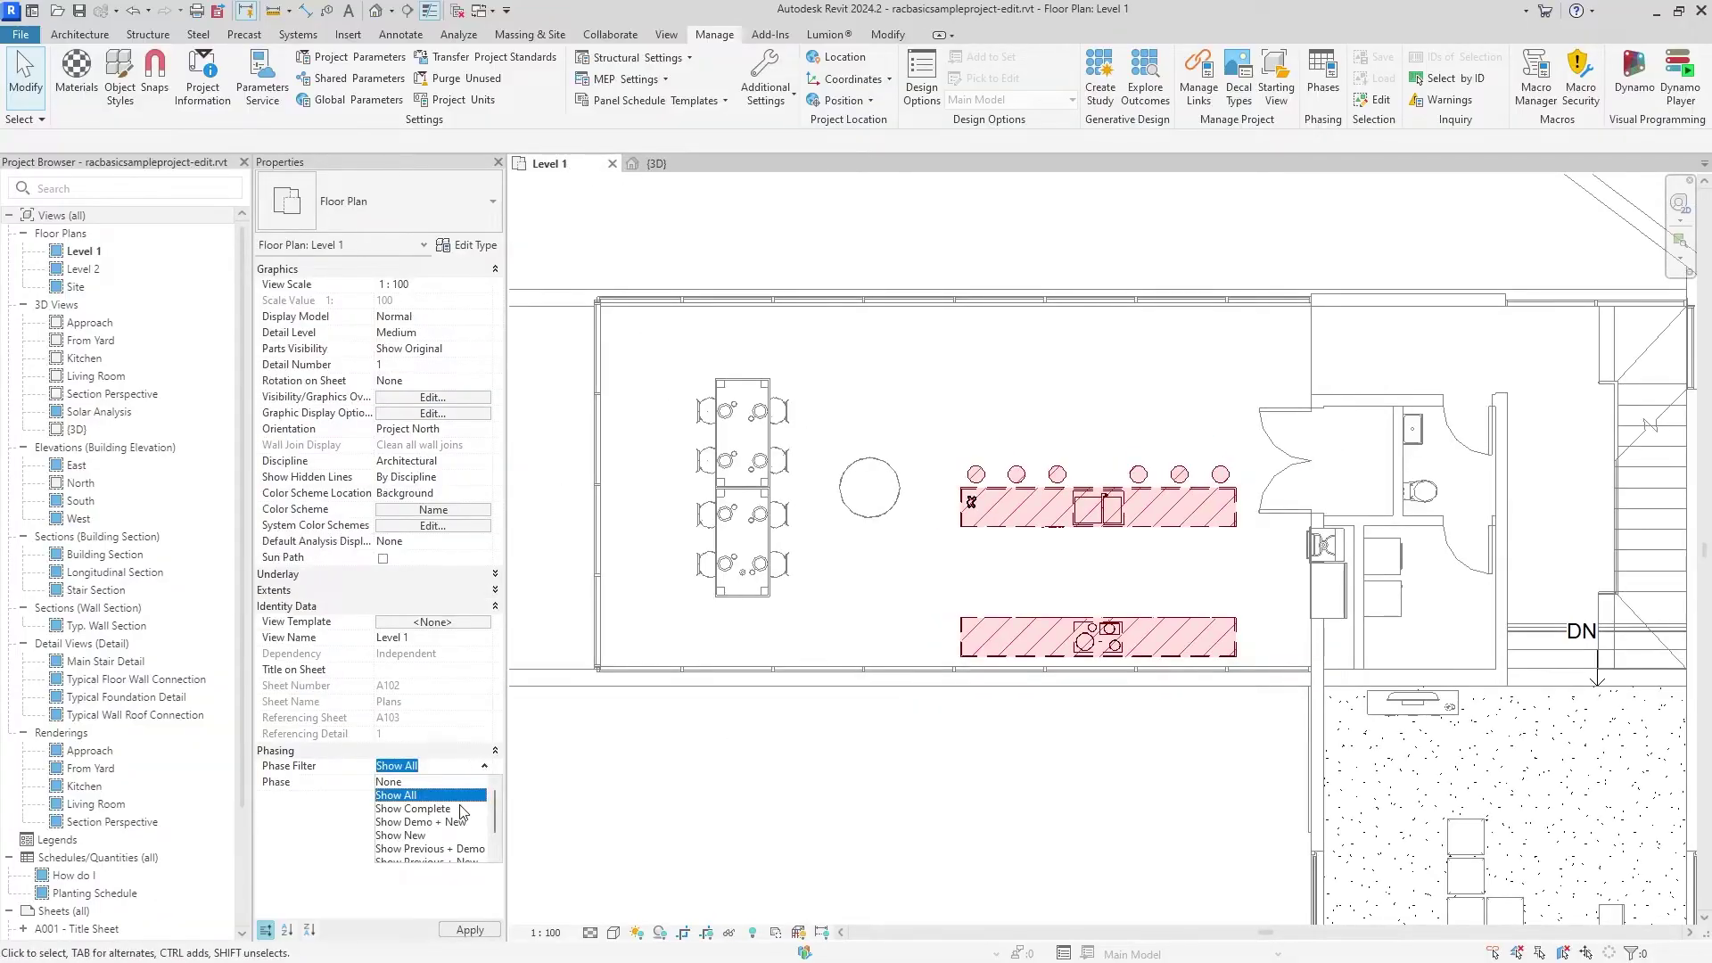
{"action": "left_click", "coordinate": [414, 809]}
{"action": "left_click", "coordinate": [470, 929]}
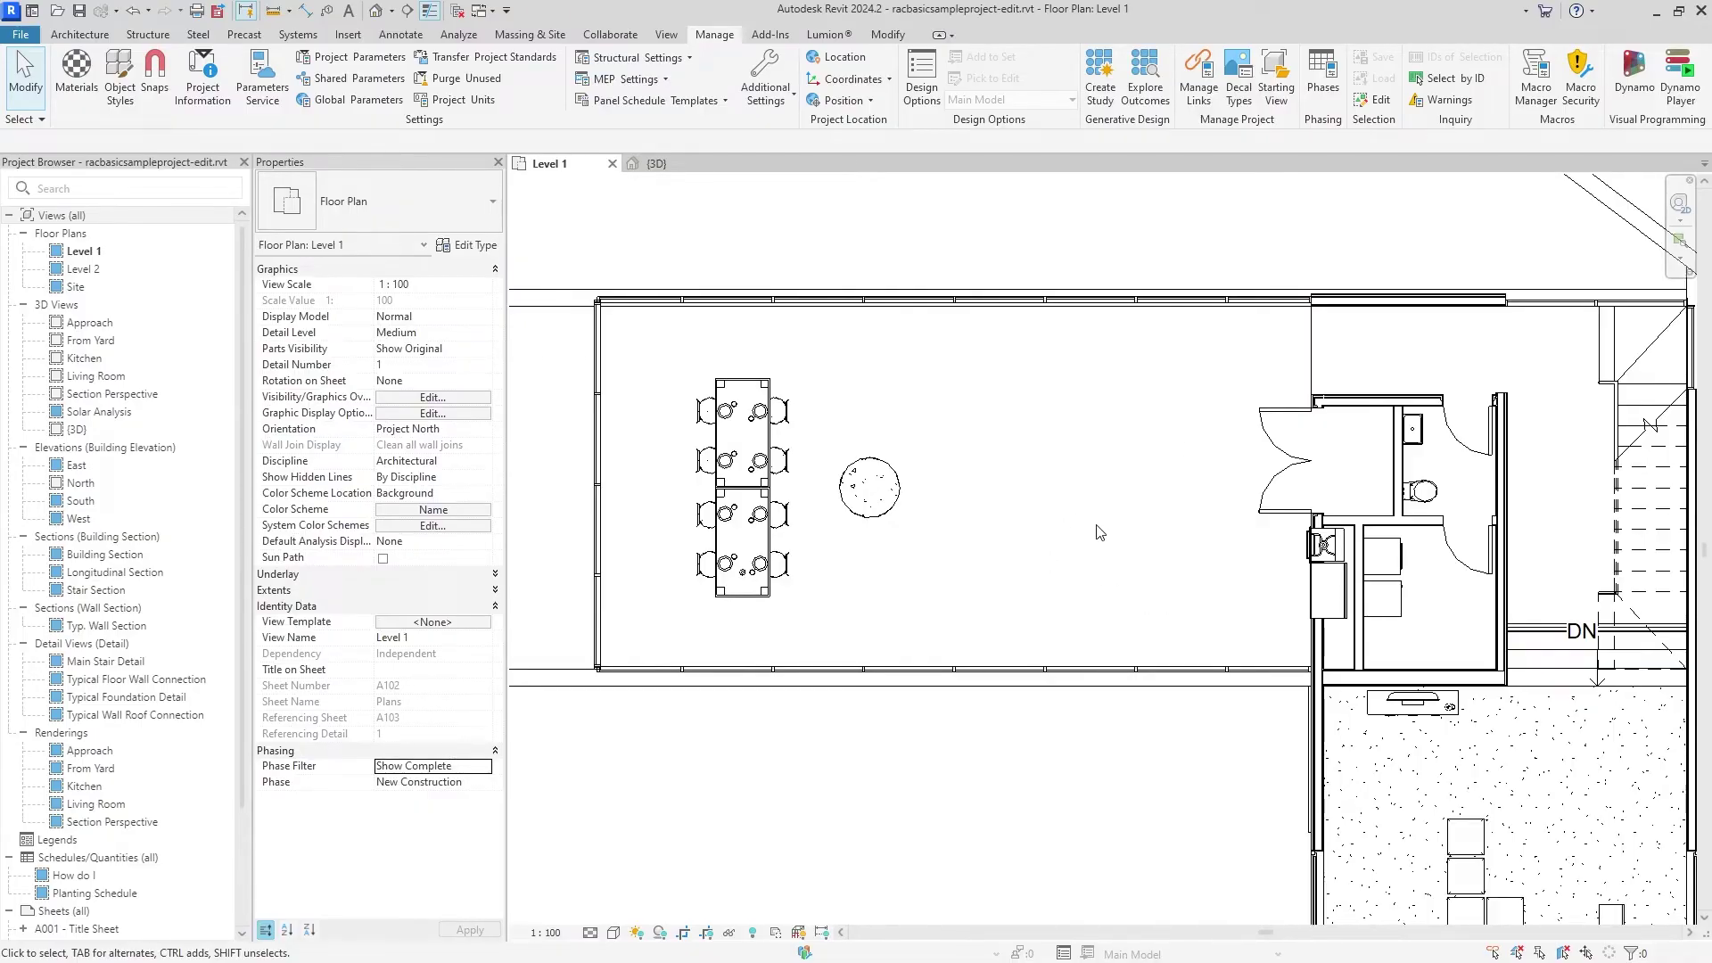
{"action": "scroll", "coordinate": [1097, 530], "scroll_direction": "down", "scroll_amount": 2}
{"action": "scroll", "coordinate": [963, 469], "scroll_direction": "down", "scroll_amount": 1}
{"action": "scroll", "coordinate": [1040, 451], "scroll_direction": "up", "scroll_amount": 2}
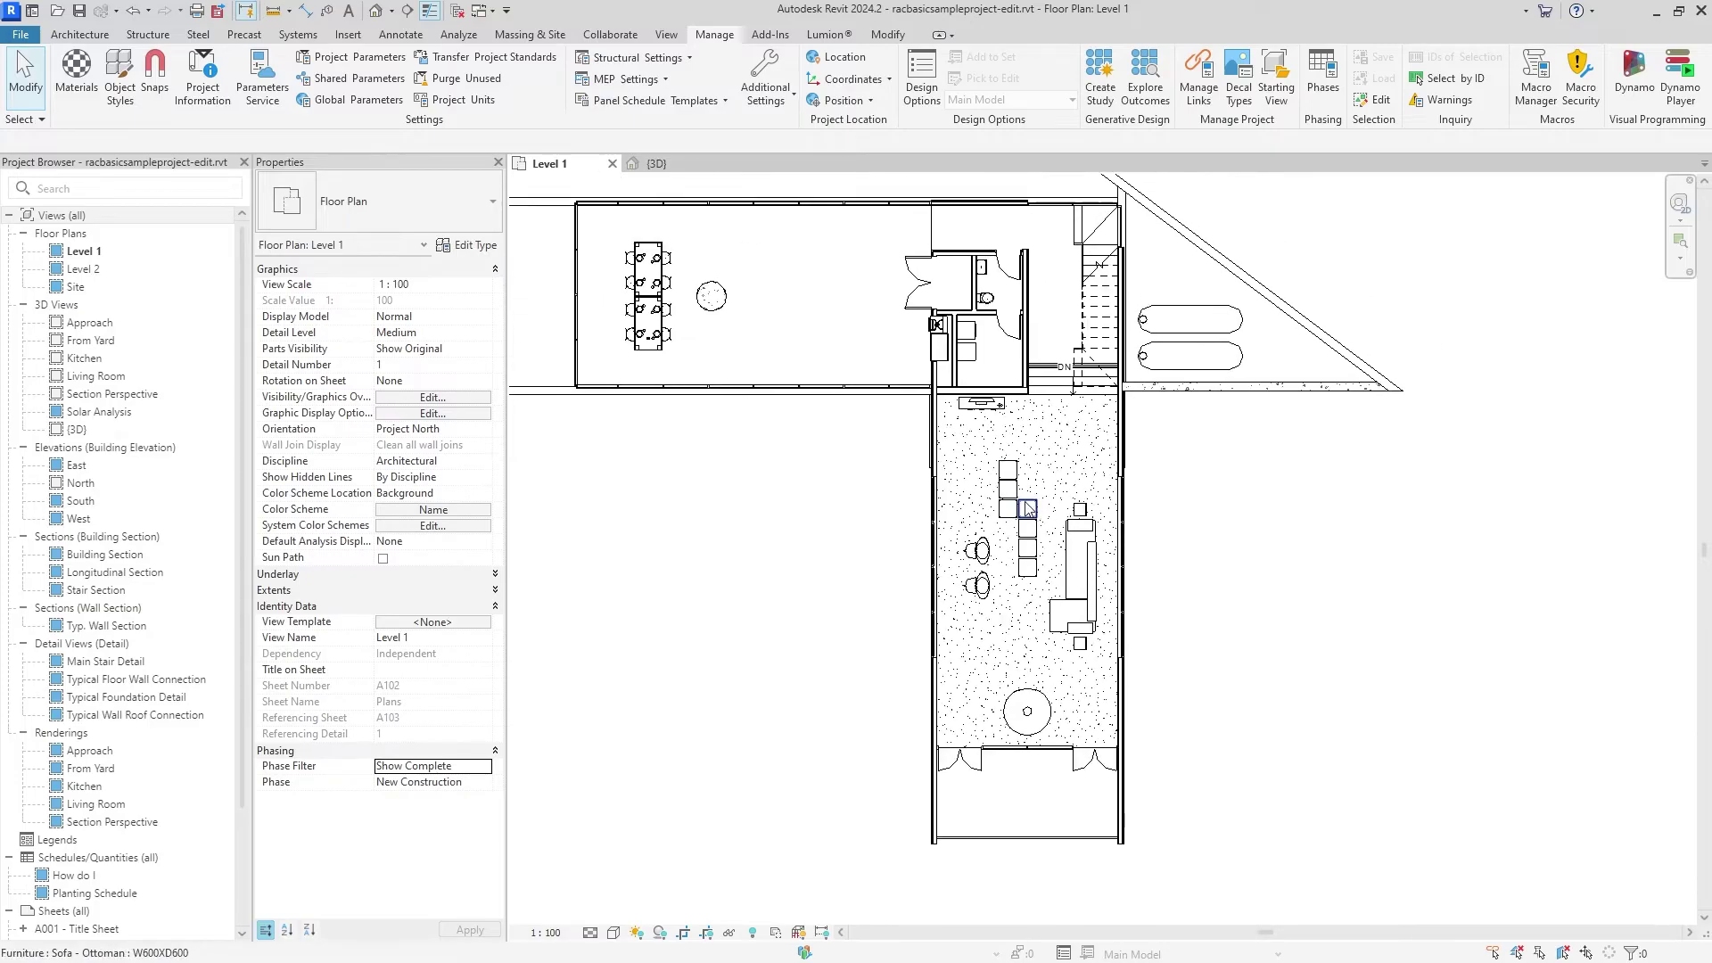
Mirror the selected living-room furniture across the wall, removing unsatisfied constraints.
{"action": "left_click_drag", "start_coordinate": [956, 438], "coordinate": [1114, 680]}
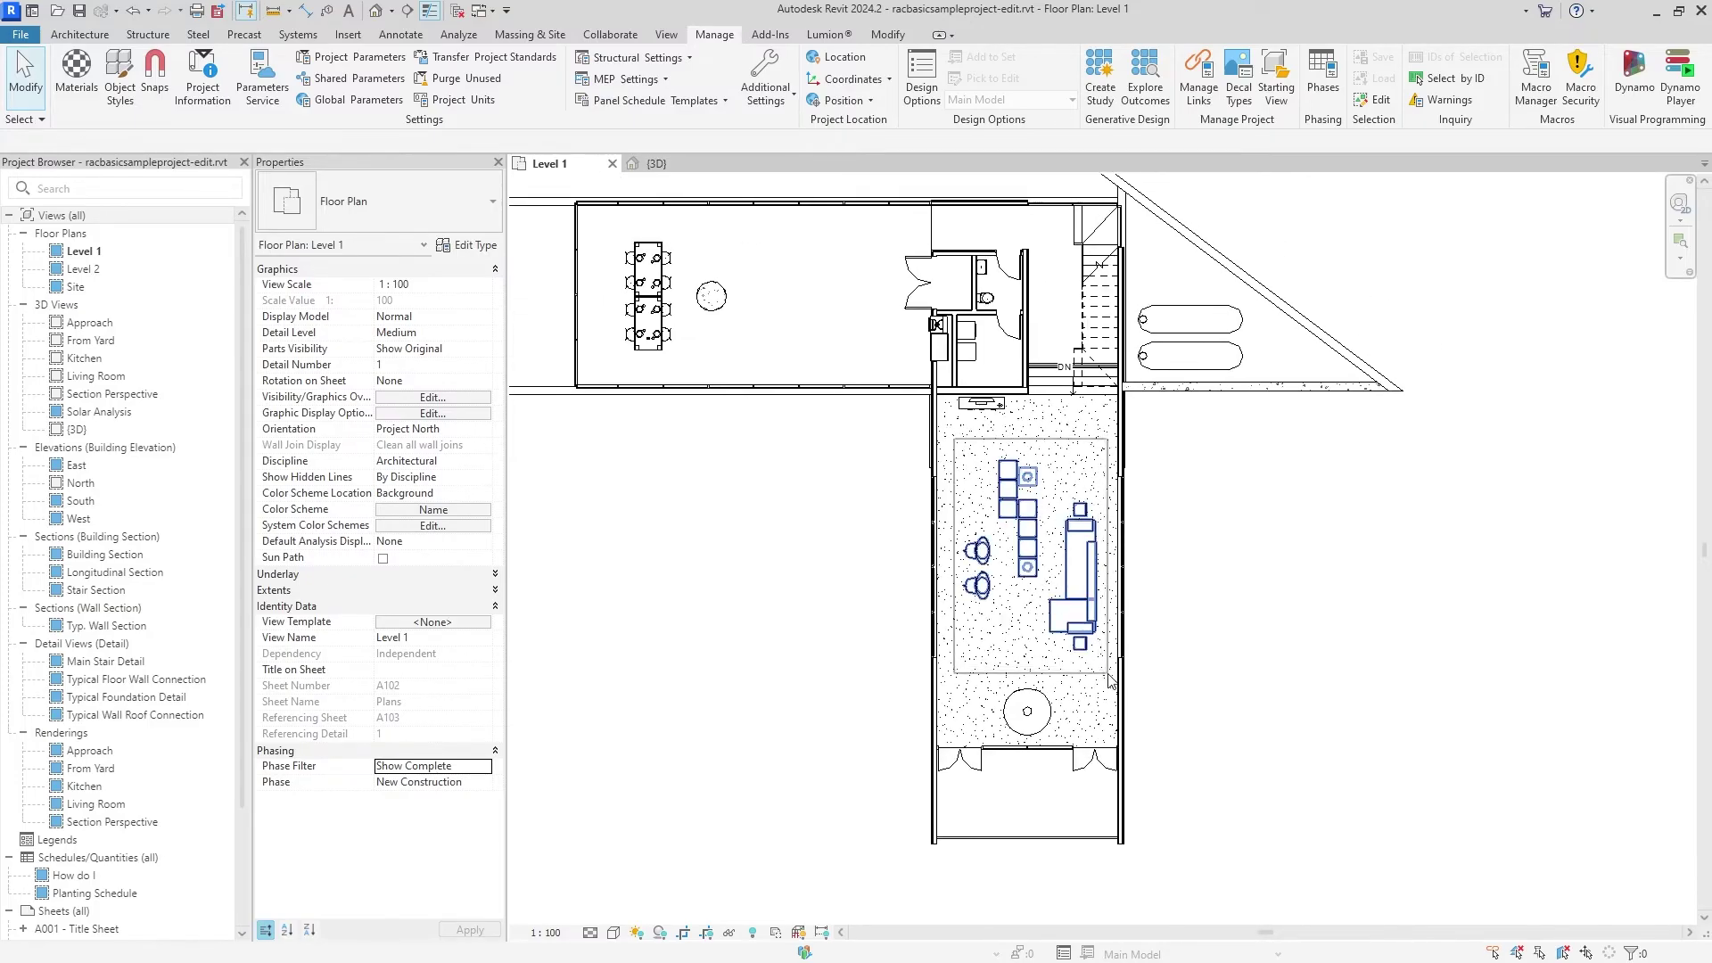
{"action": "left_click", "coordinate": [438, 65]}
{"action": "scroll", "coordinate": [922, 520], "scroll_direction": "up", "scroll_amount": 2}
{"action": "scroll", "coordinate": [922, 520], "scroll_direction": "up", "scroll_amount": 2}
{"action": "left_click", "coordinate": [960, 493]}
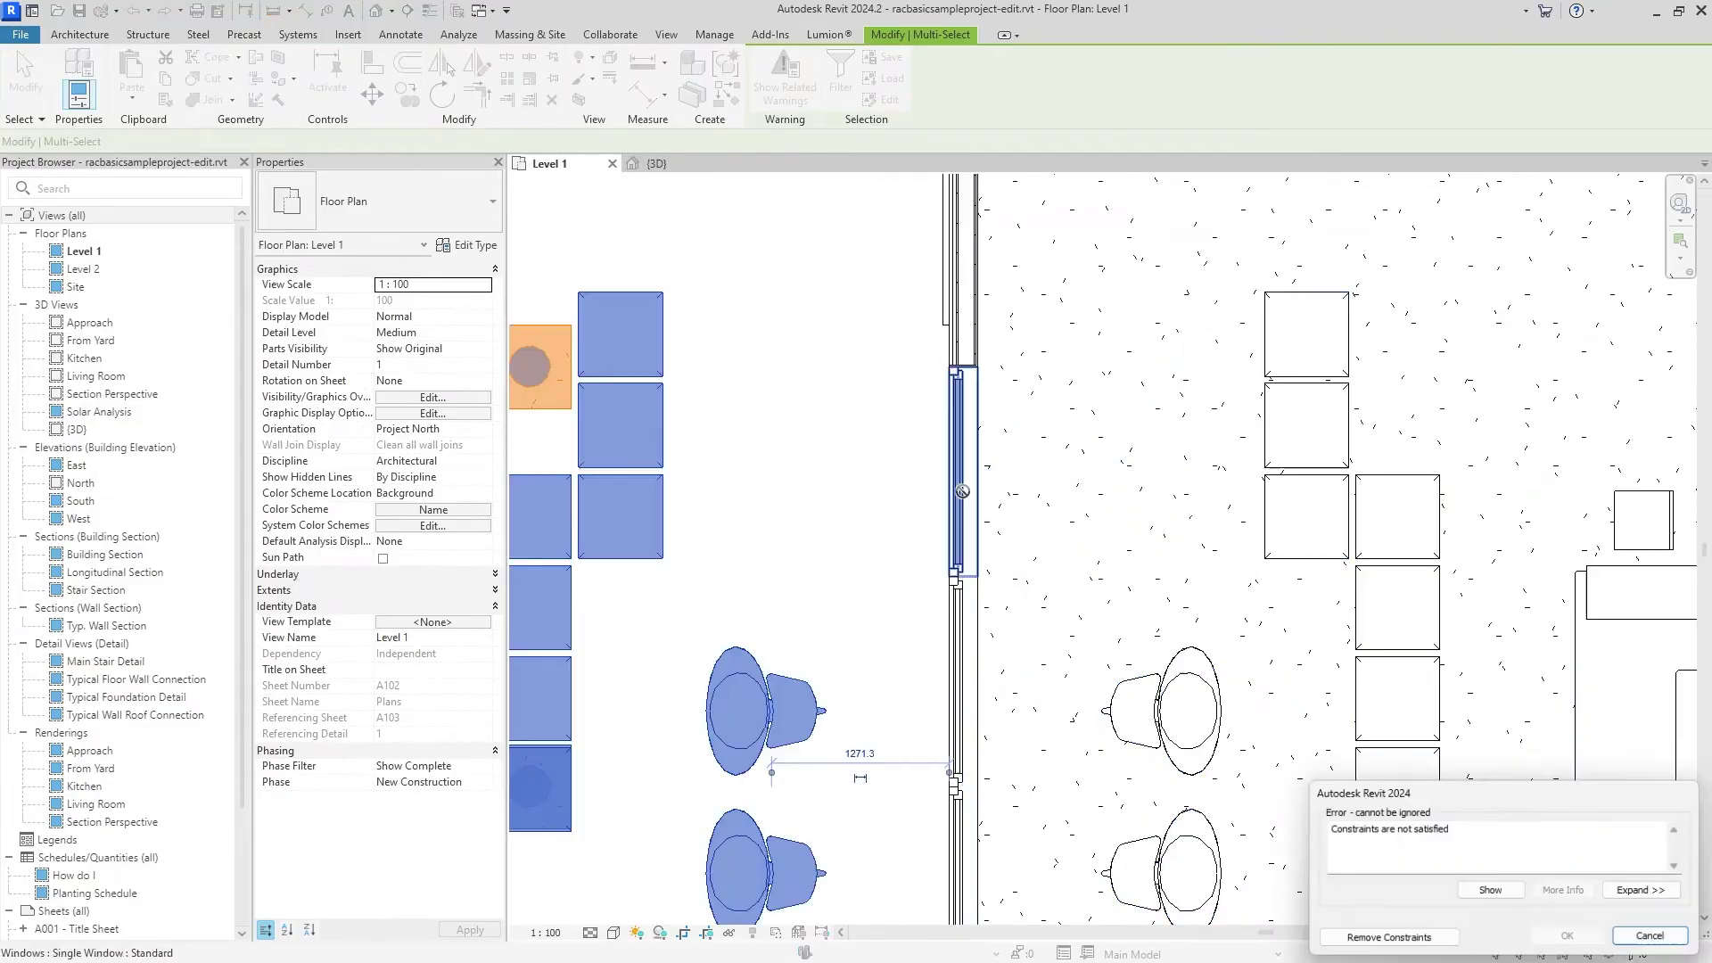
{"action": "scroll", "coordinate": [961, 493], "scroll_direction": "down", "scroll_amount": 4}
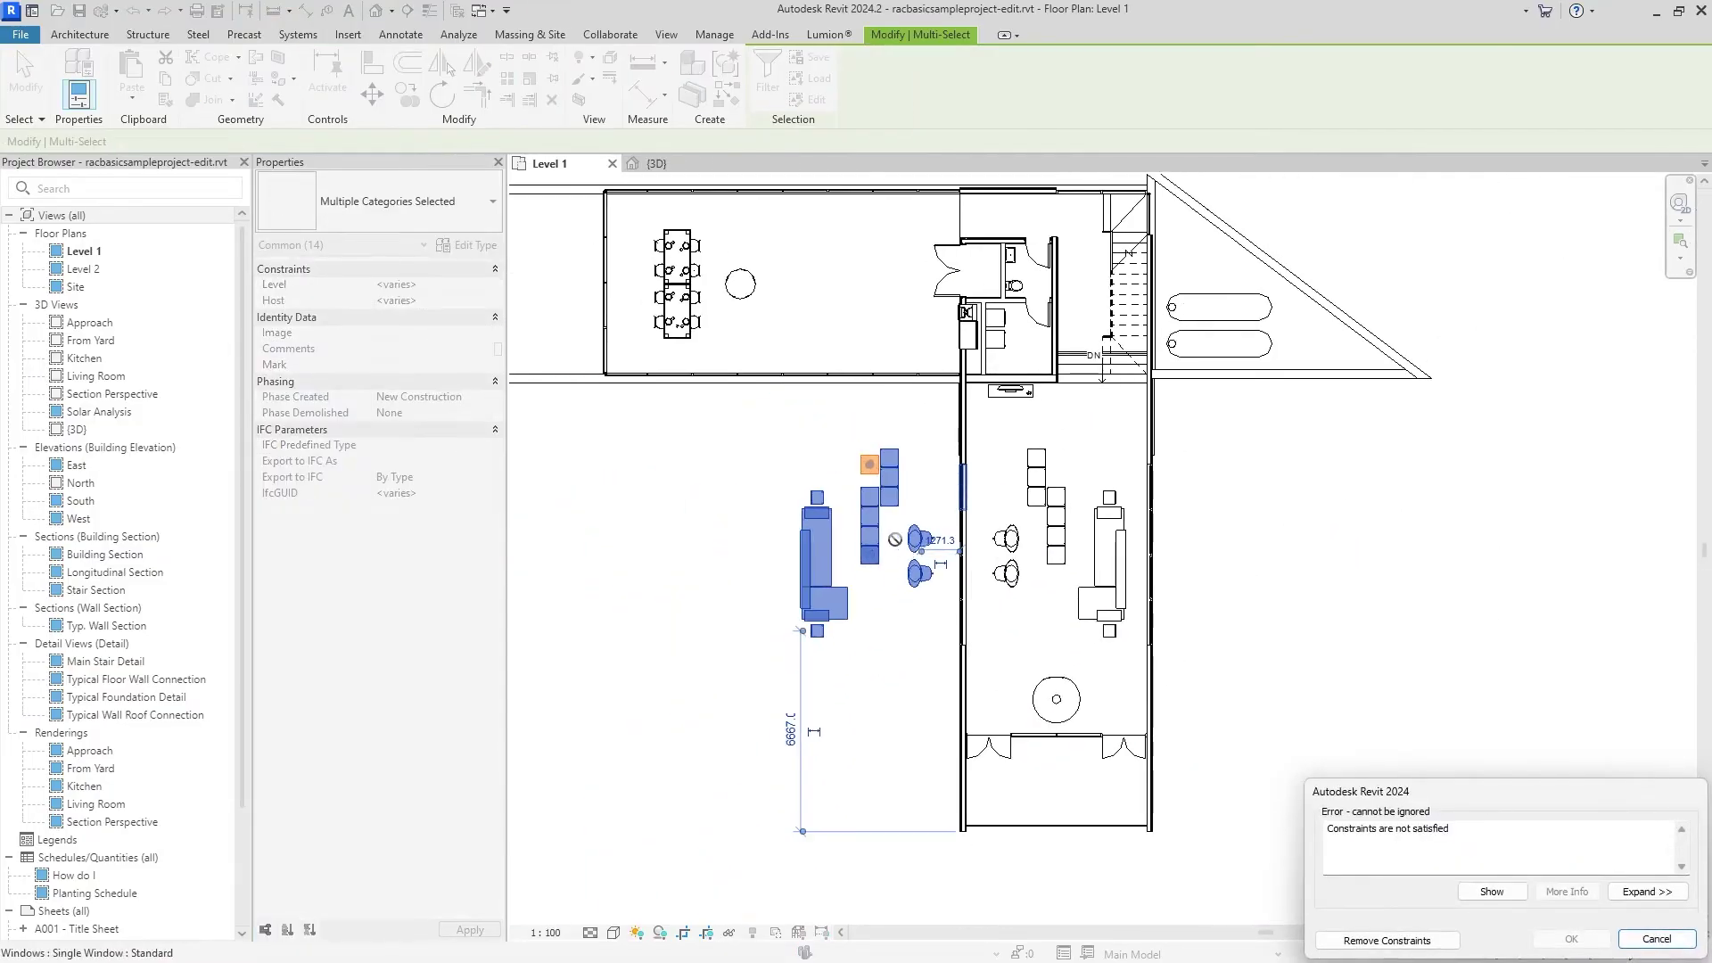
{"action": "left_click", "coordinate": [1348, 939]}
{"action": "middle_click_drag", "start_coordinate": [938, 536], "coordinate": [870, 551]}
Rotate the furniture group 90° with RO about a picked centre.
{"action": "key", "text": "r"}
{"action": "key", "text": "o"}
{"action": "left_click", "coordinate": [1026, 394]}
{"action": "type", "text": "90"}
{"action": "key", "text": "Return"}
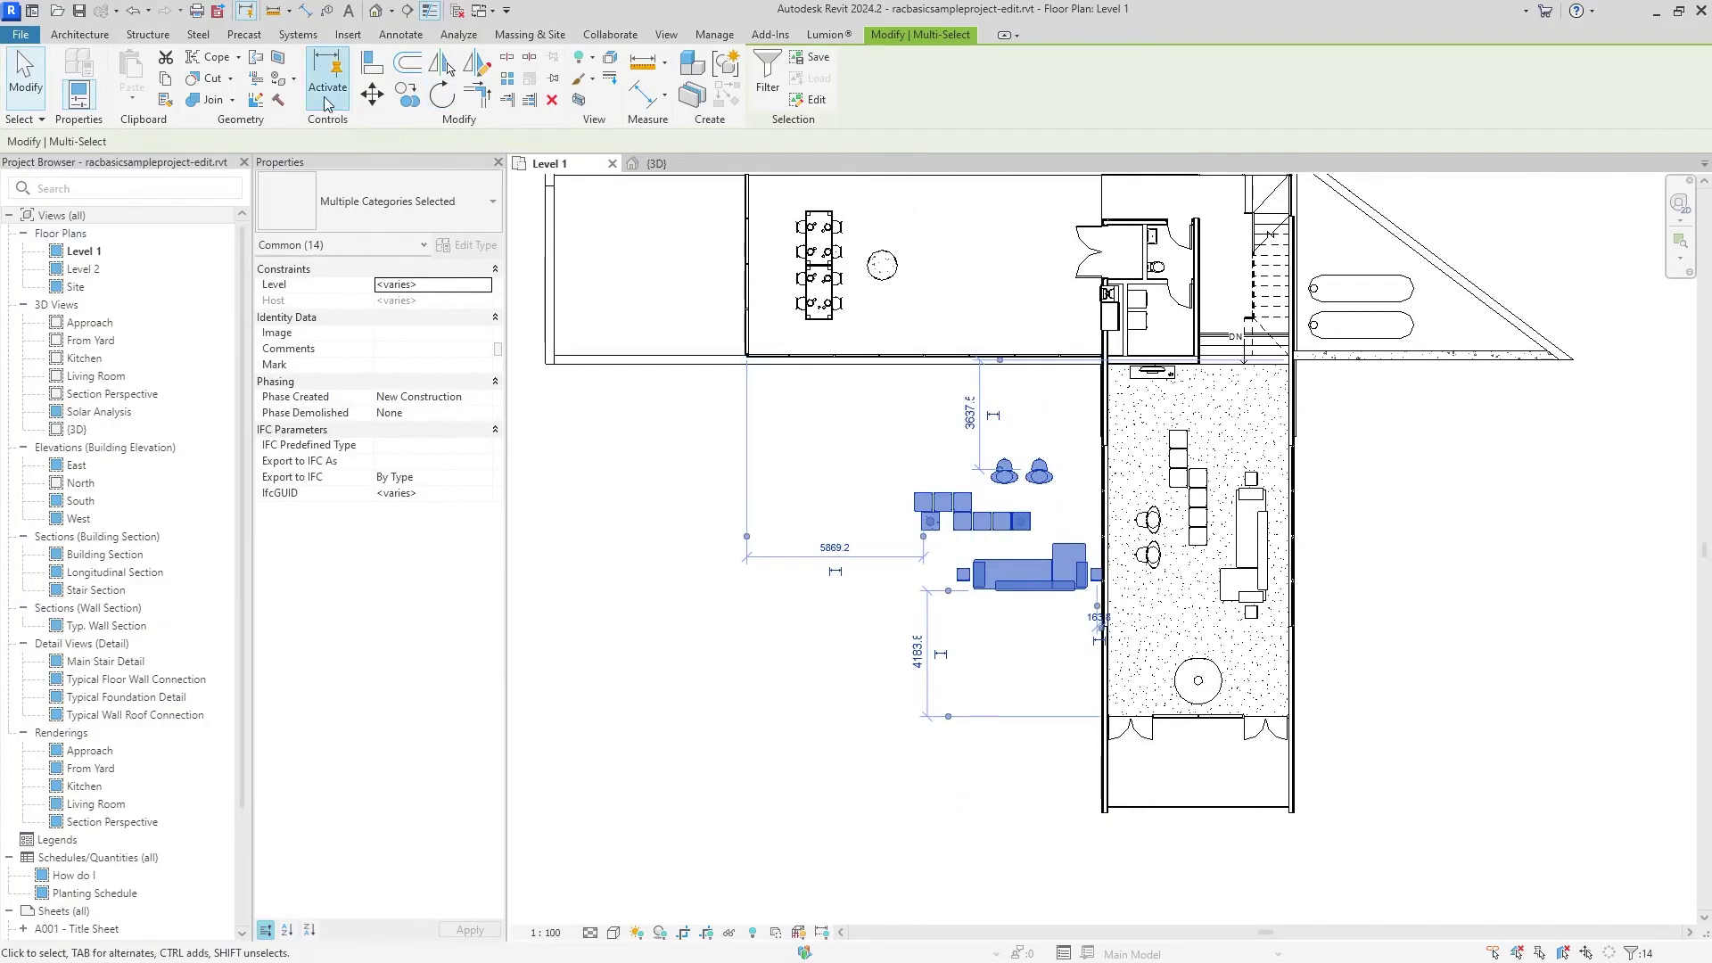
Move the furniture from its corner to the wall mullion endpoint.
{"action": "left_click", "coordinate": [373, 95]}
{"action": "scroll", "coordinate": [1088, 611], "scroll_direction": "up", "scroll_amount": 3}
{"action": "scroll", "coordinate": [1067, 538], "scroll_direction": "up", "scroll_amount": 3}
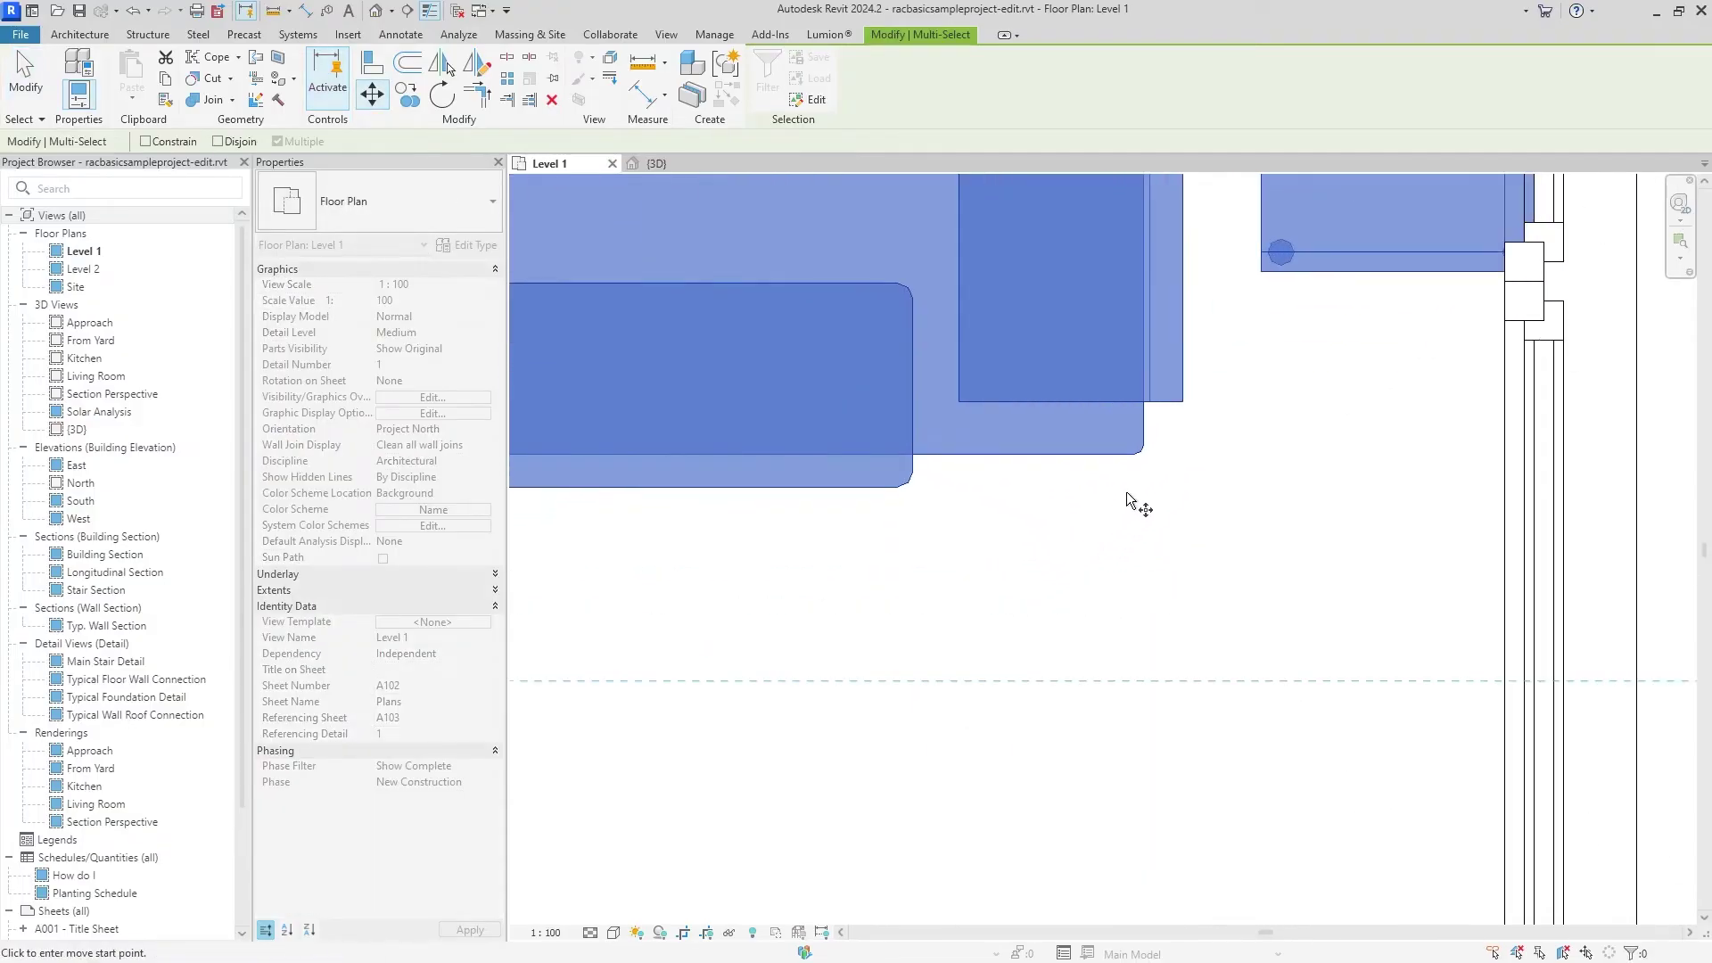
{"action": "scroll", "coordinate": [1133, 457], "scroll_direction": "up", "scroll_amount": 2}
{"action": "left_click", "coordinate": [1148, 448]}
{"action": "scroll", "coordinate": [1138, 455], "scroll_direction": "down", "scroll_amount": 5}
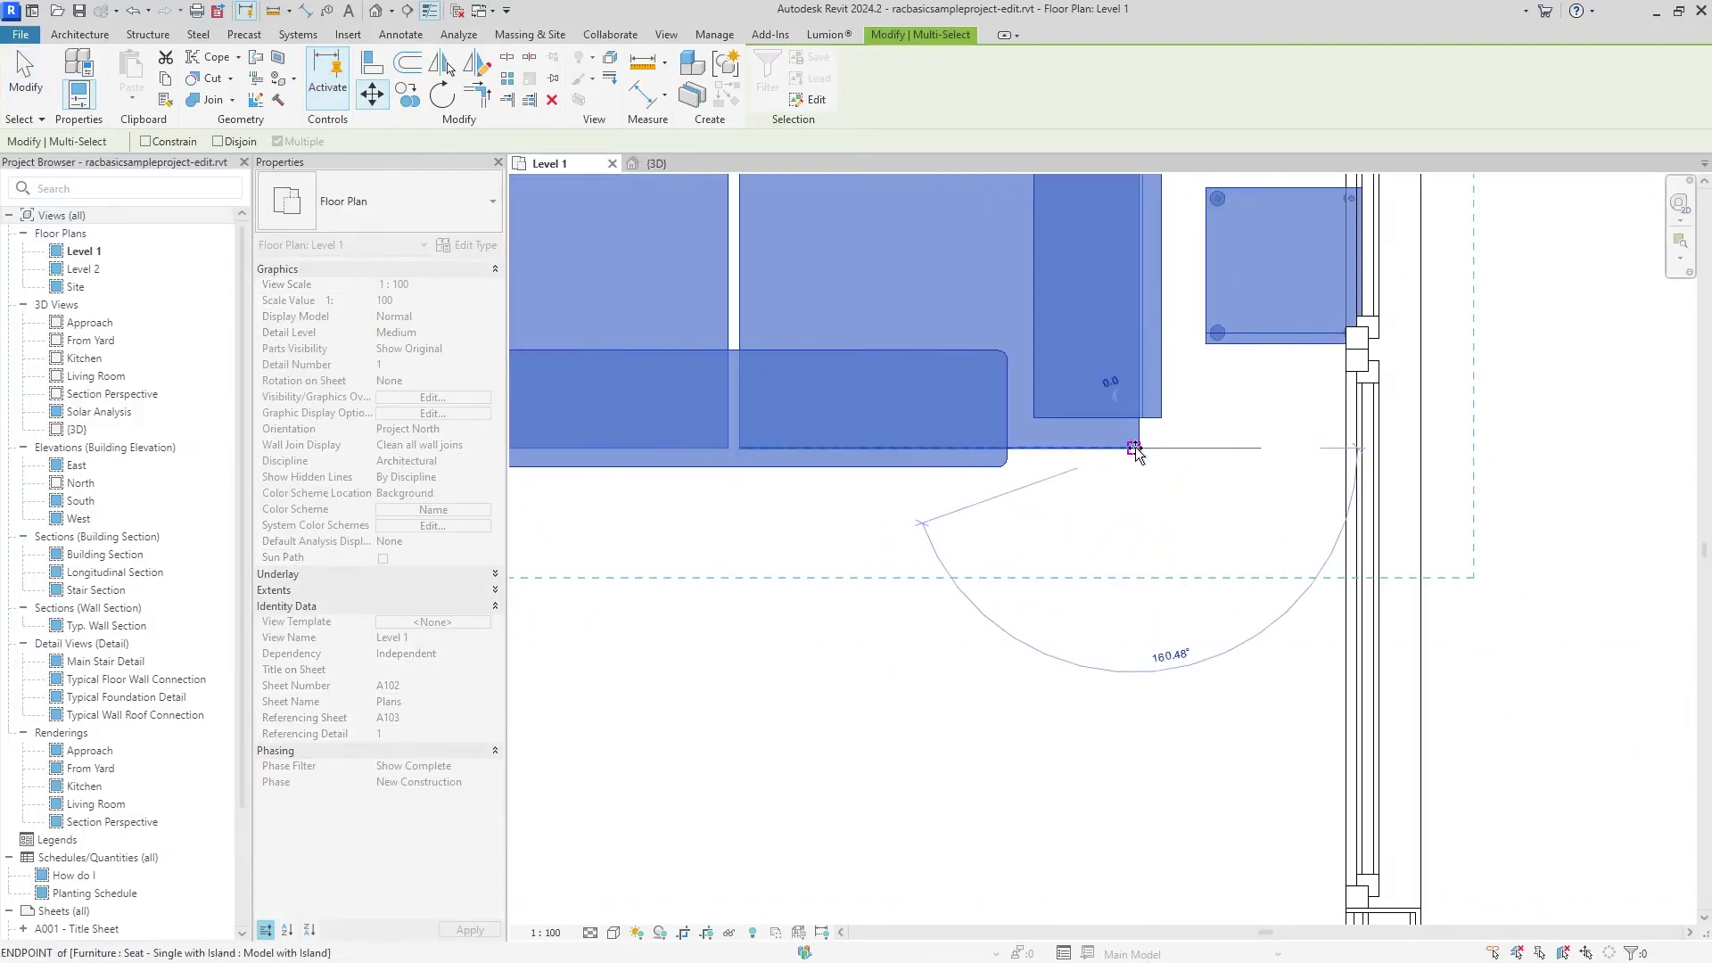
{"action": "scroll", "coordinate": [1143, 308], "scroll_direction": "down", "scroll_amount": 3}
{"action": "scroll", "coordinate": [1144, 298], "scroll_direction": "down", "scroll_amount": 5}
{"action": "scroll", "coordinate": [856, 642], "scroll_direction": "up", "scroll_amount": 4}
{"action": "scroll", "coordinate": [843, 670], "scroll_direction": "up", "scroll_amount": 5}
{"action": "scroll", "coordinate": [828, 682], "scroll_direction": "up", "scroll_amount": 3}
{"action": "left_click", "coordinate": [828, 683]}
{"action": "scroll", "coordinate": [856, 602], "scroll_direction": "down", "scroll_amount": 5}
{"action": "scroll", "coordinate": [897, 566], "scroll_direction": "down", "scroll_amount": 3}
{"action": "middle_click_drag", "start_coordinate": [896, 565], "coordinate": [1041, 602]}
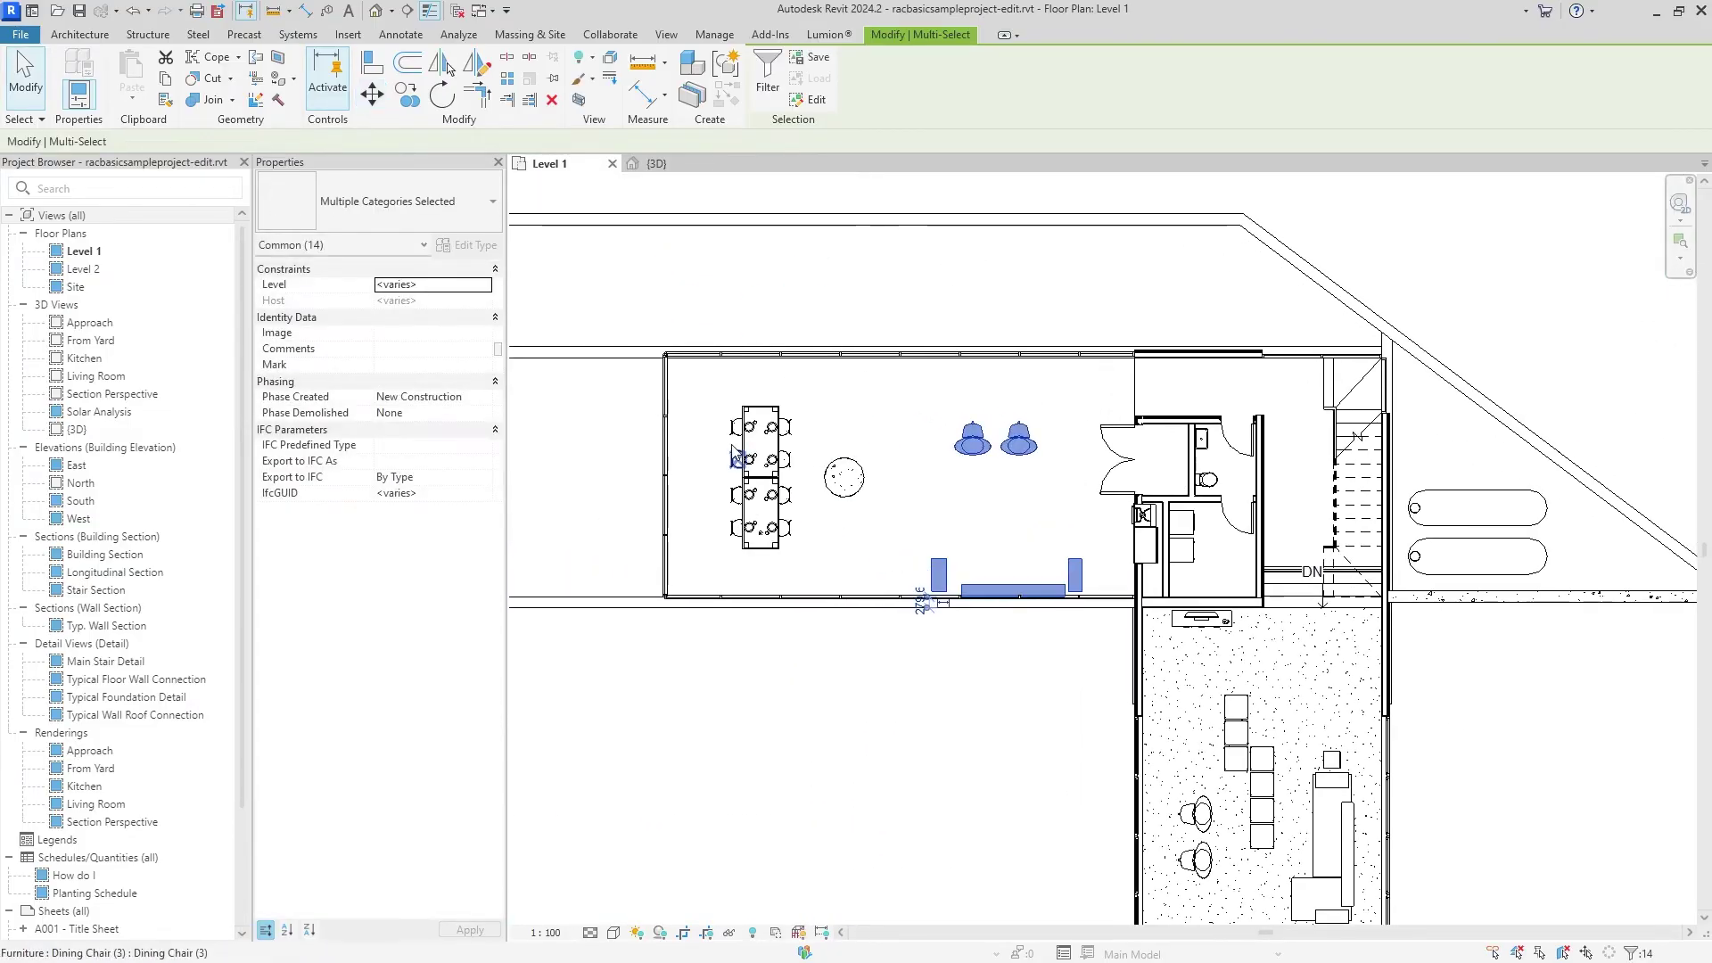
Set the furniture's Level to Level 1 in Properties and apply.
{"action": "left_click", "coordinate": [490, 286]}
{"action": "left_click", "coordinate": [479, 330]}
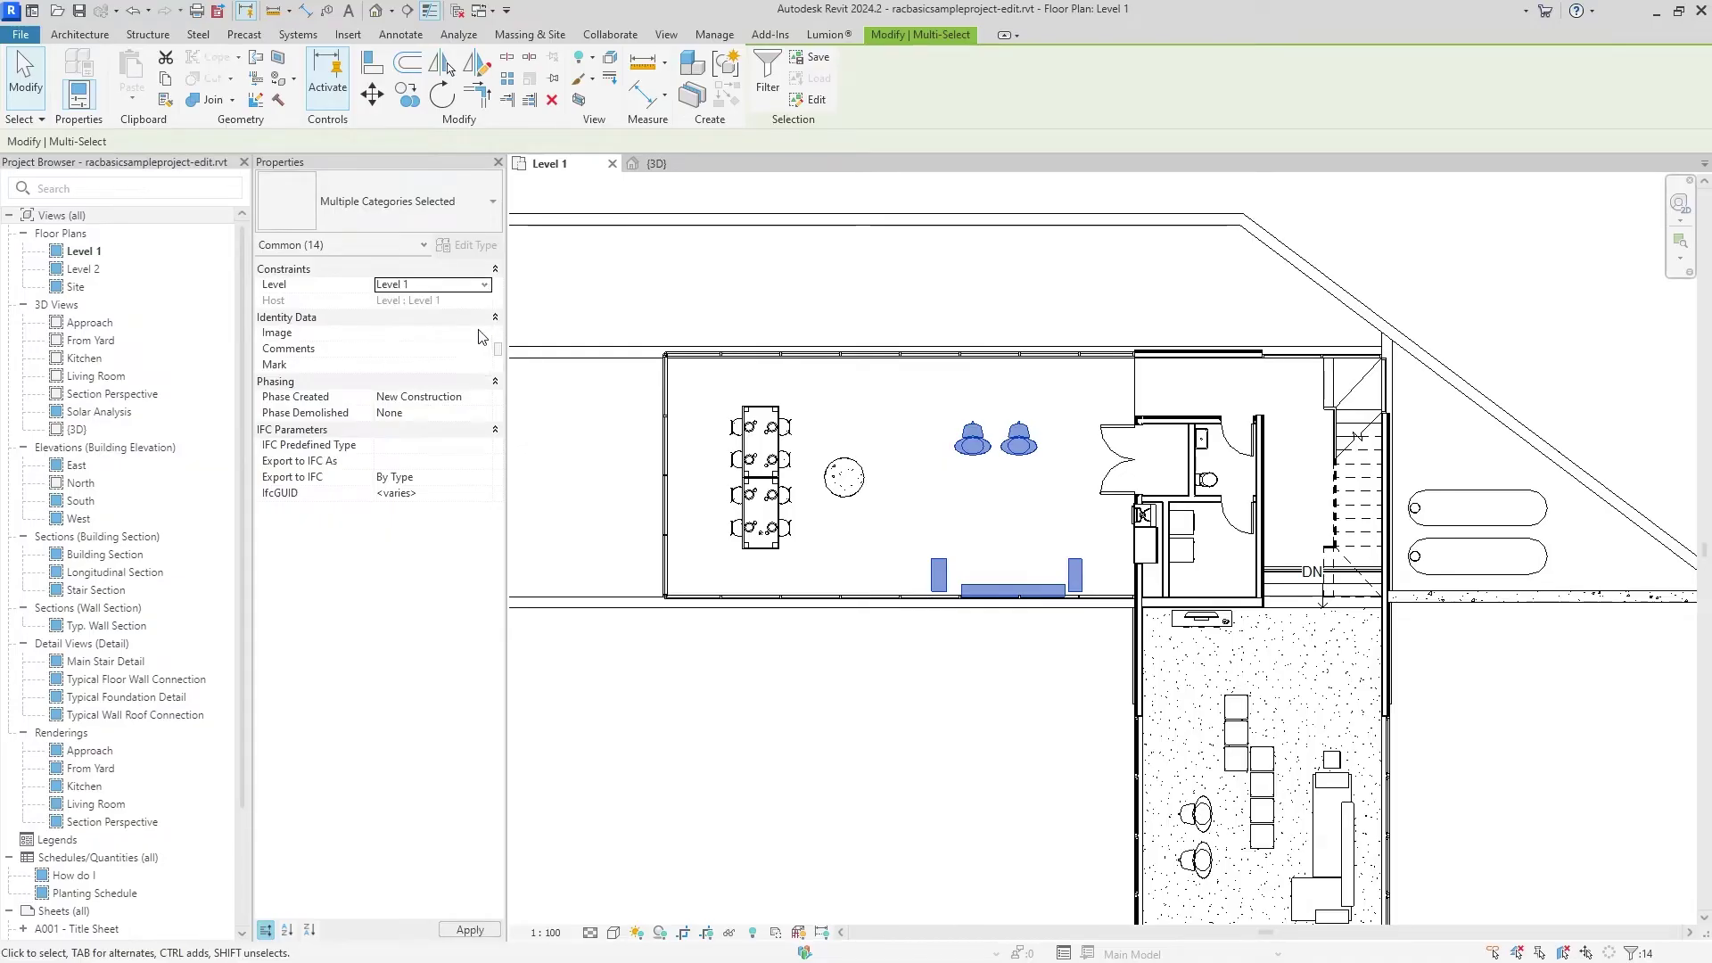
{"action": "left_click", "coordinate": [468, 929]}
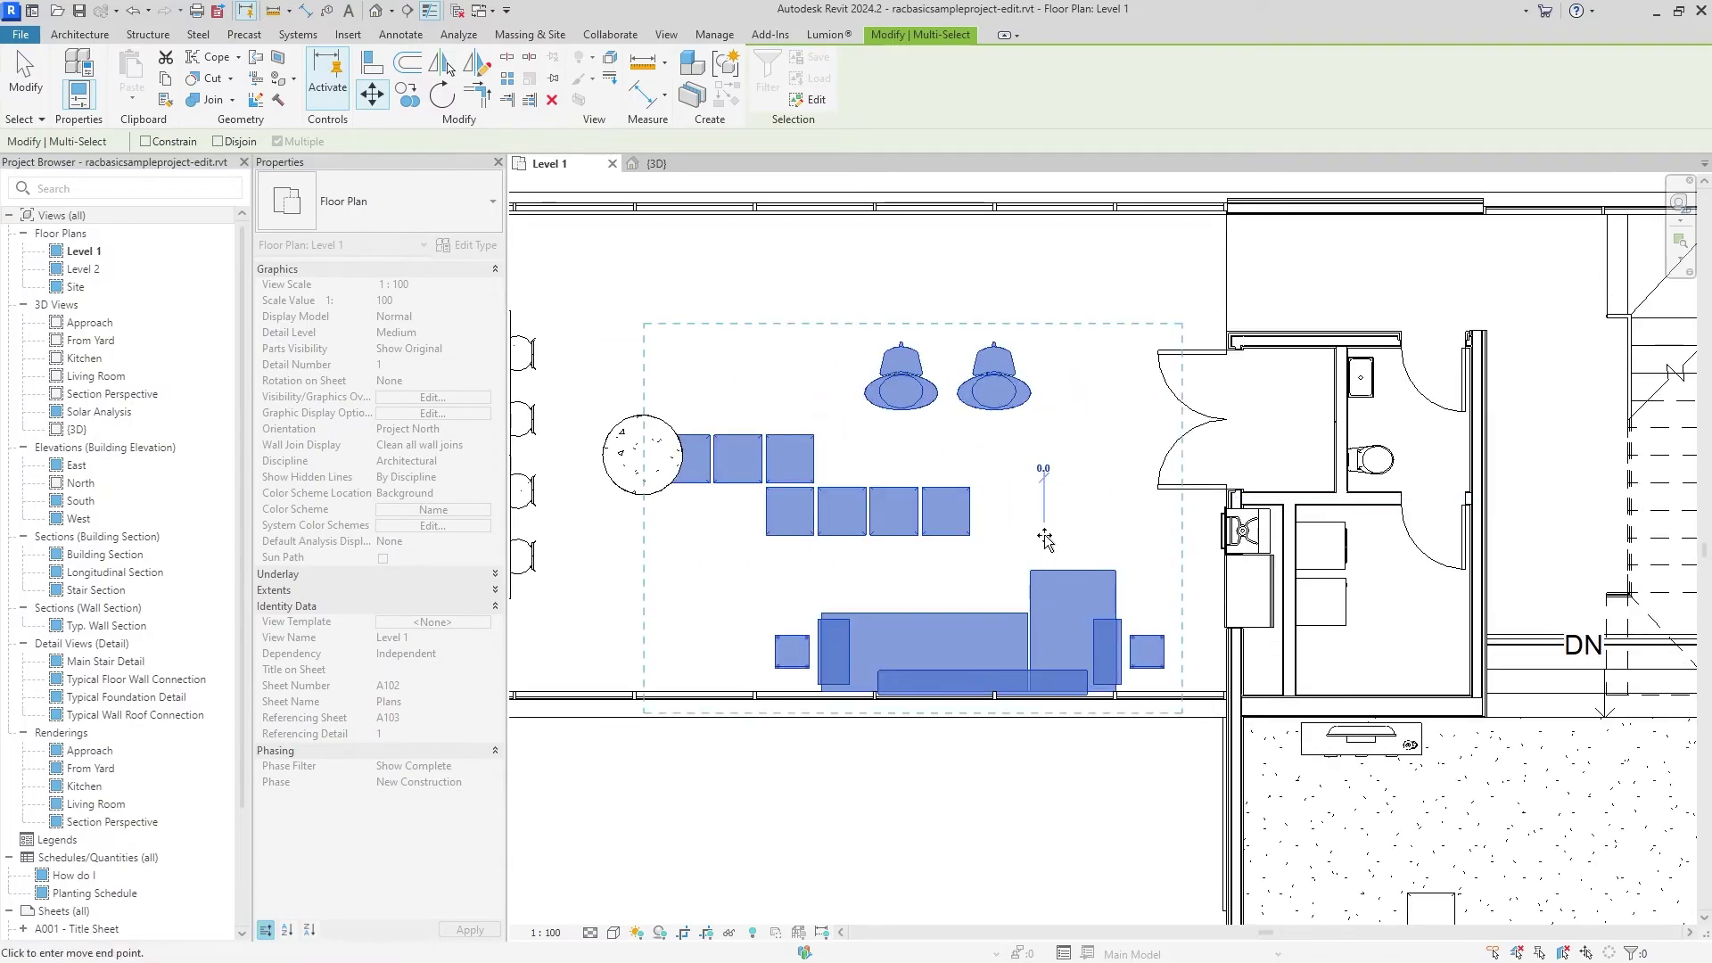
Select the copied furniture set and move it slightly up with MV.
{"action": "left_click", "coordinate": [1047, 484]}
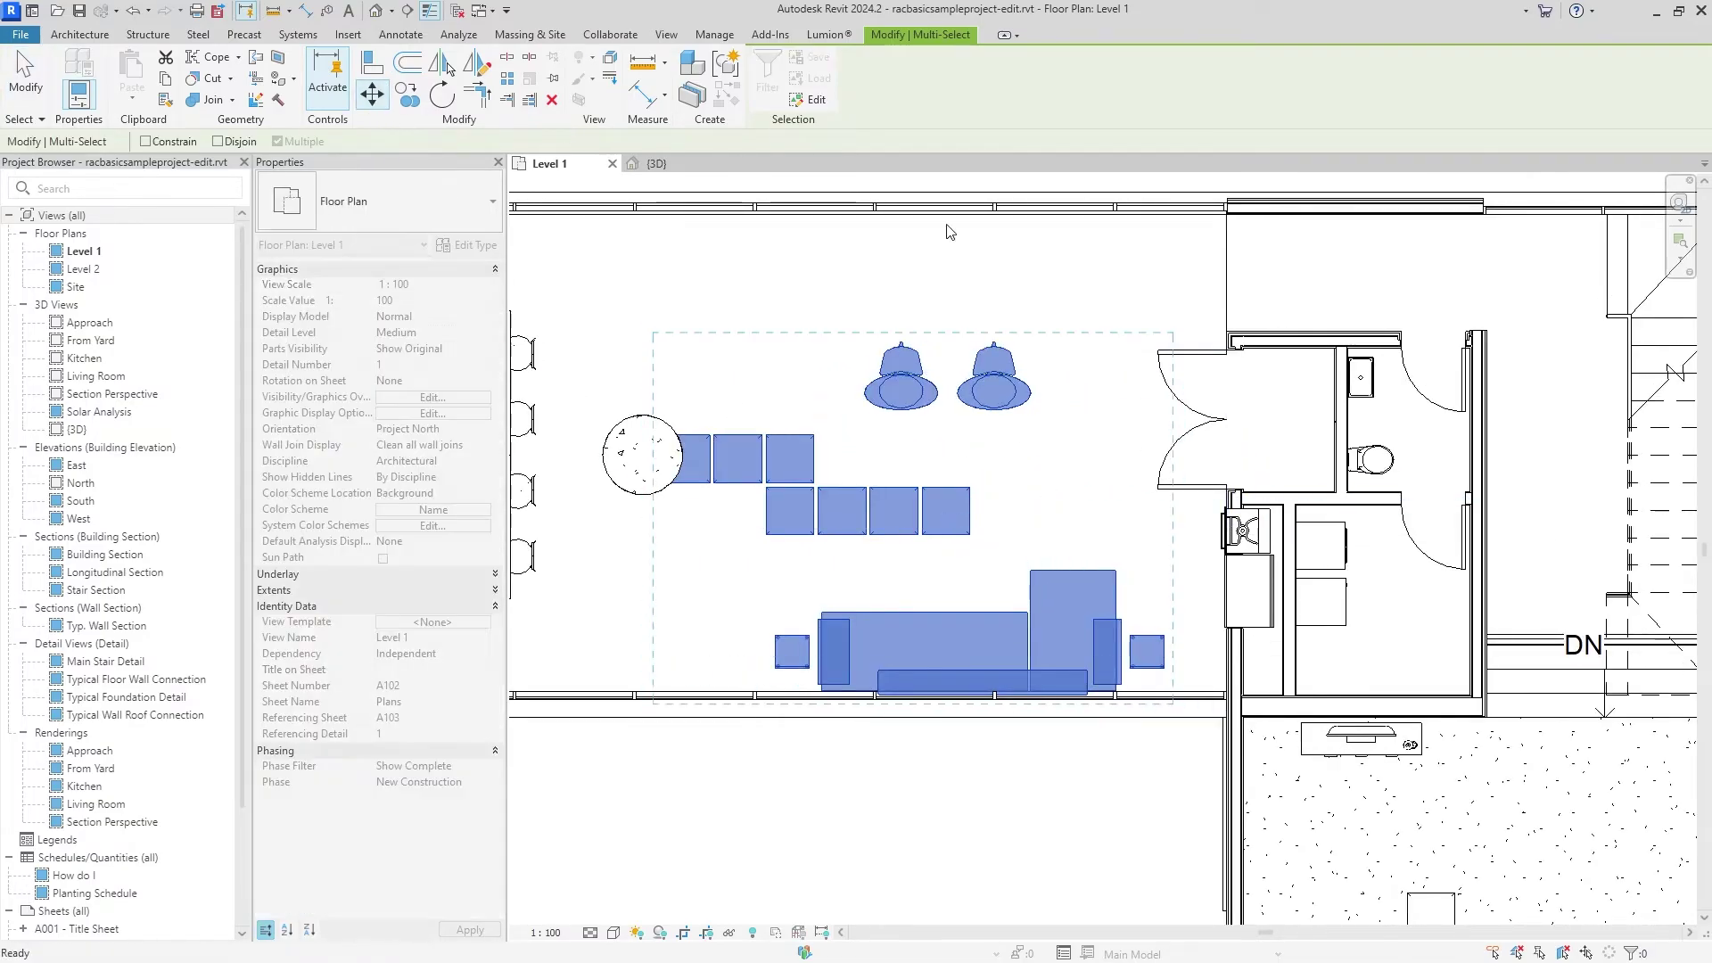
{"action": "left_click", "coordinate": [1093, 436]}
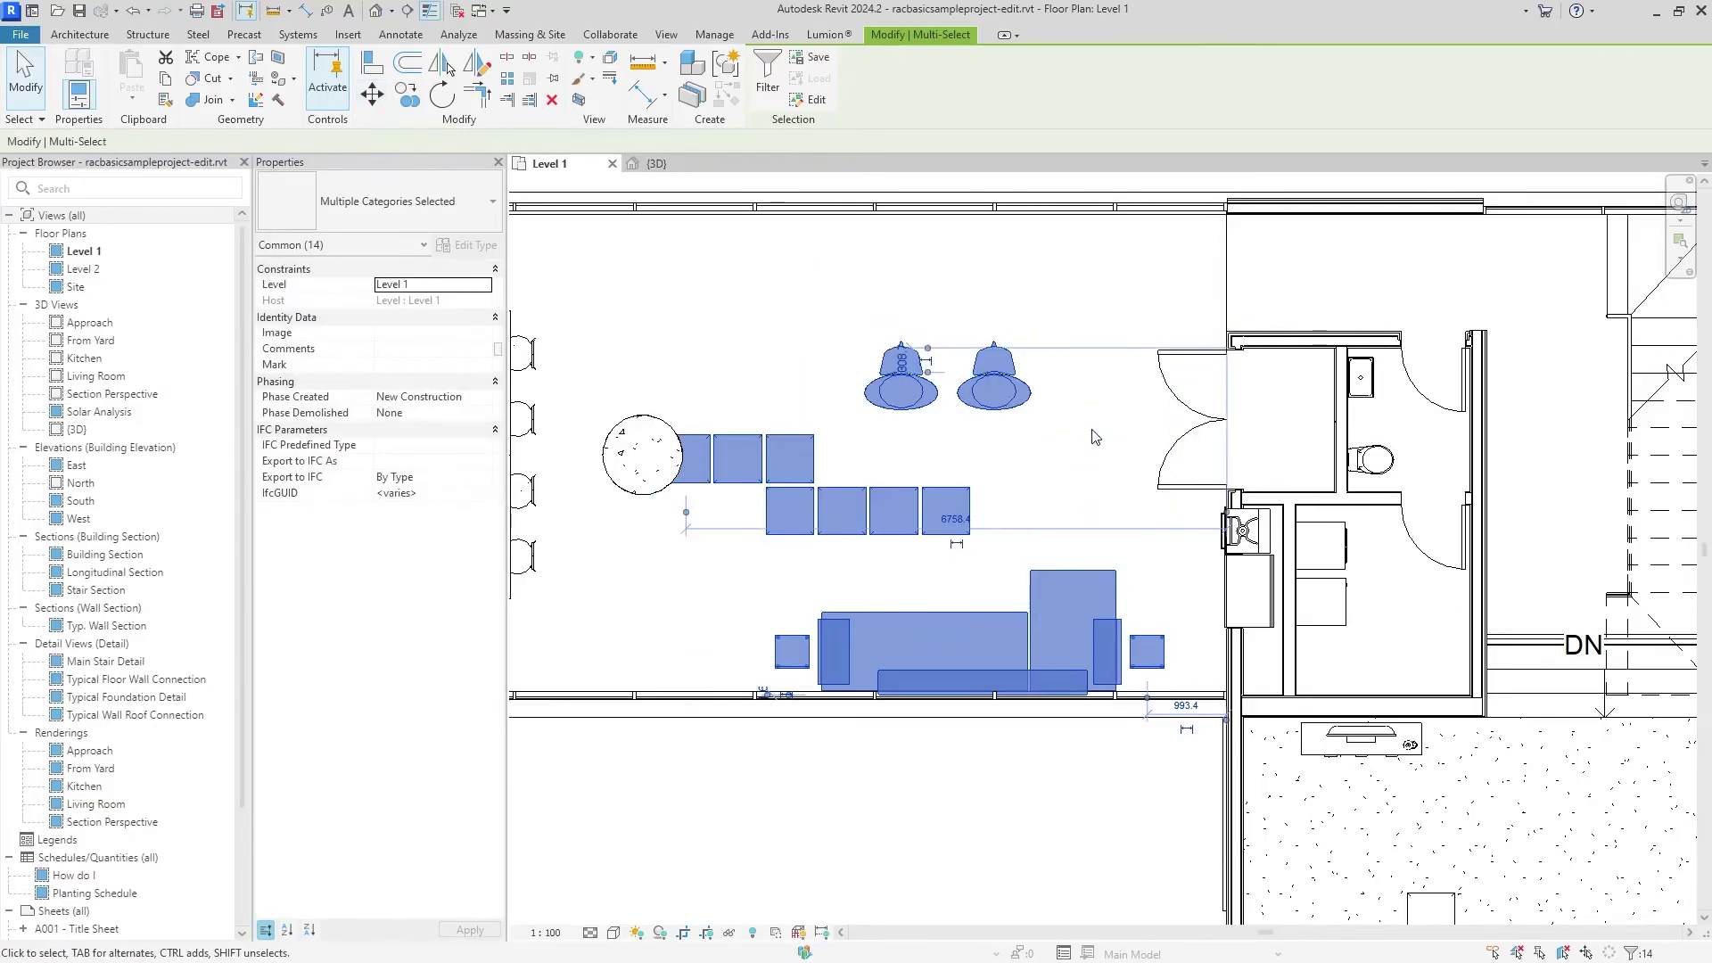
{"action": "key", "text": "m"}
{"action": "key", "text": "v"}
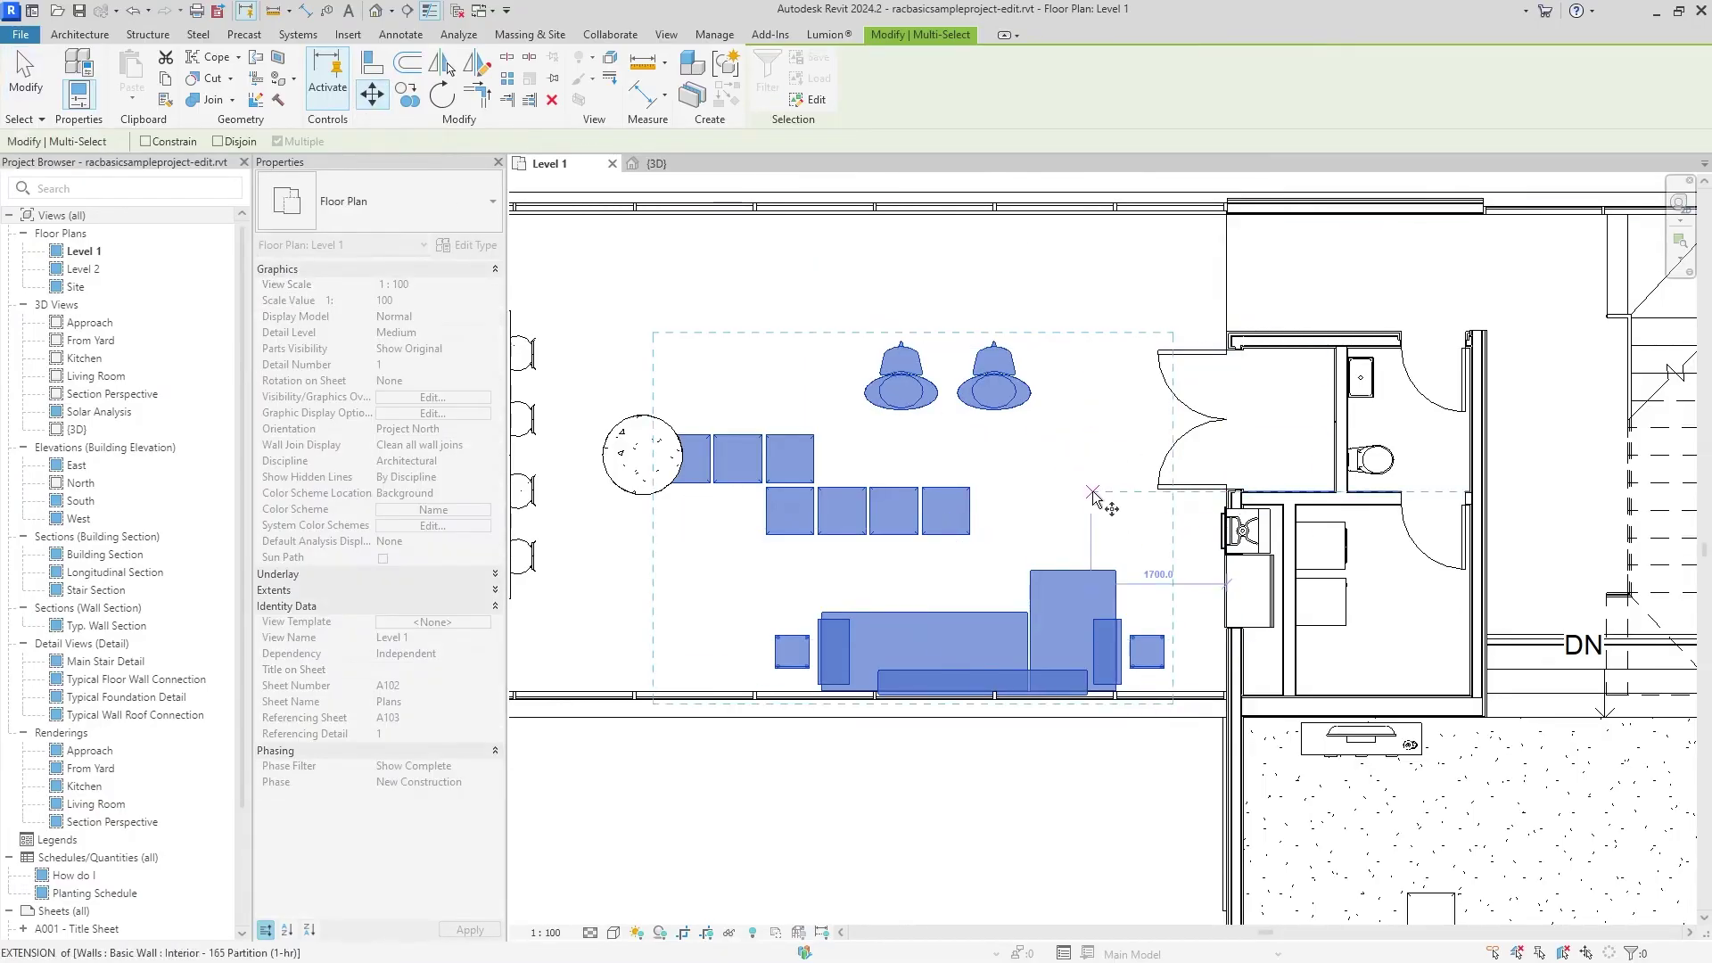
{"action": "left_click", "coordinate": [1093, 502]}
{"action": "left_click", "coordinate": [1097, 476]}
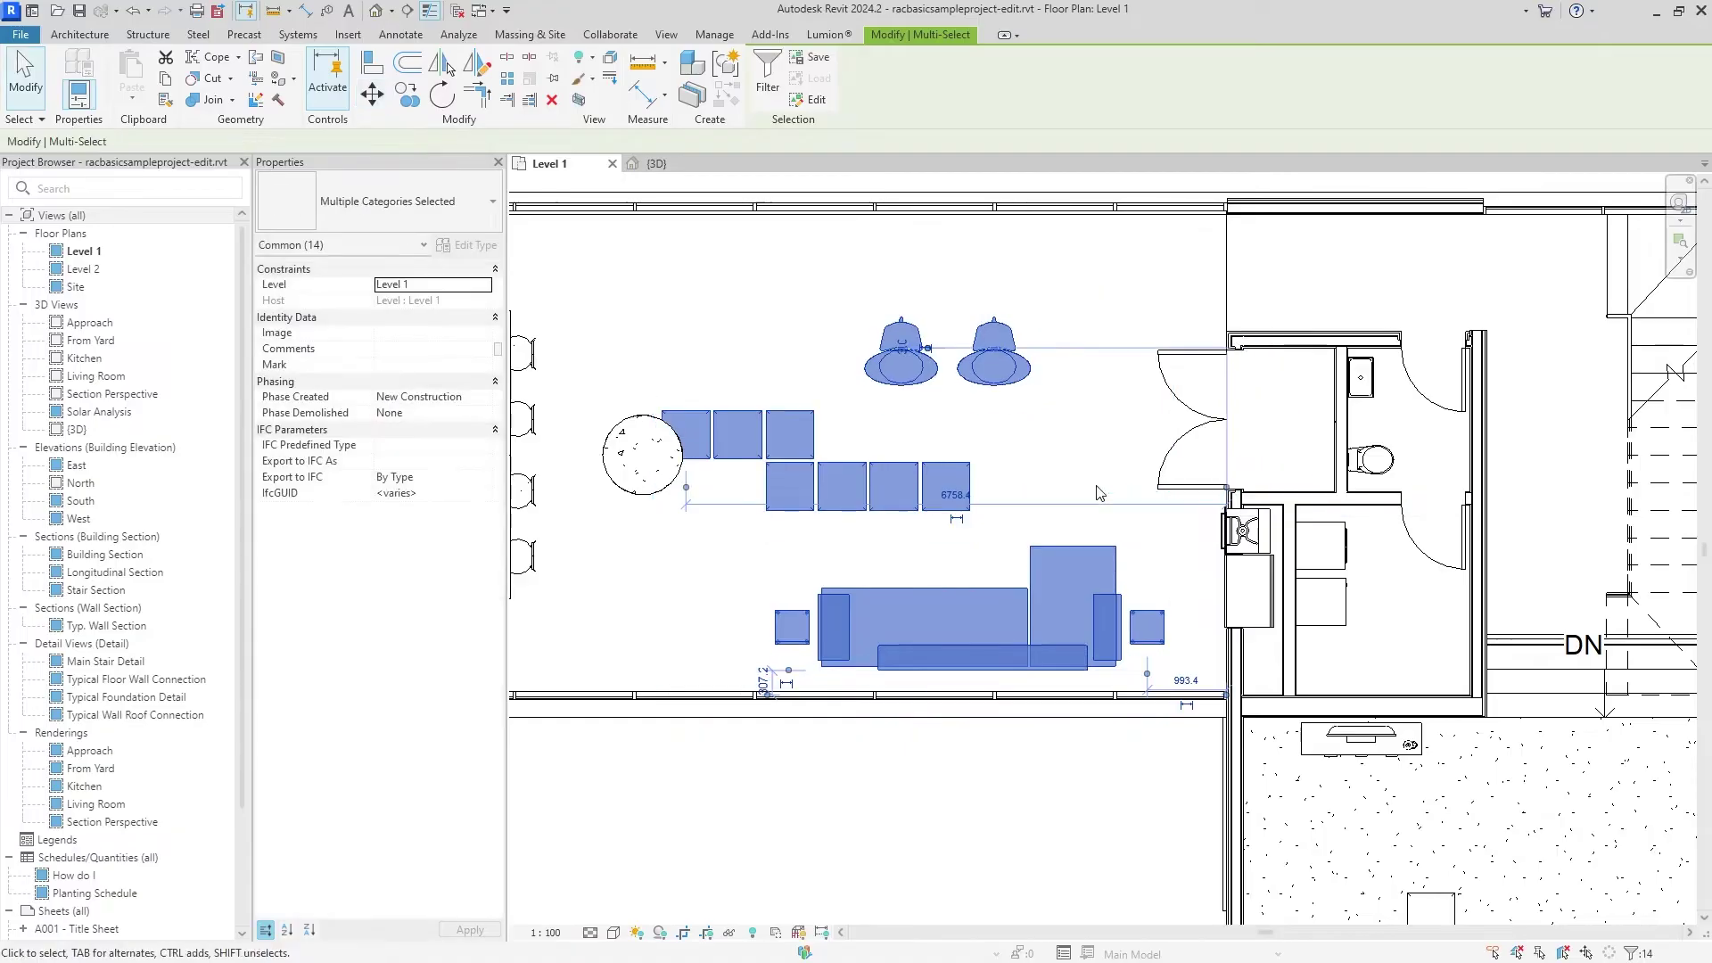
Move the furniture slightly back down, then clear the selection.
{"action": "key", "text": "m"}
{"action": "key", "text": "v"}
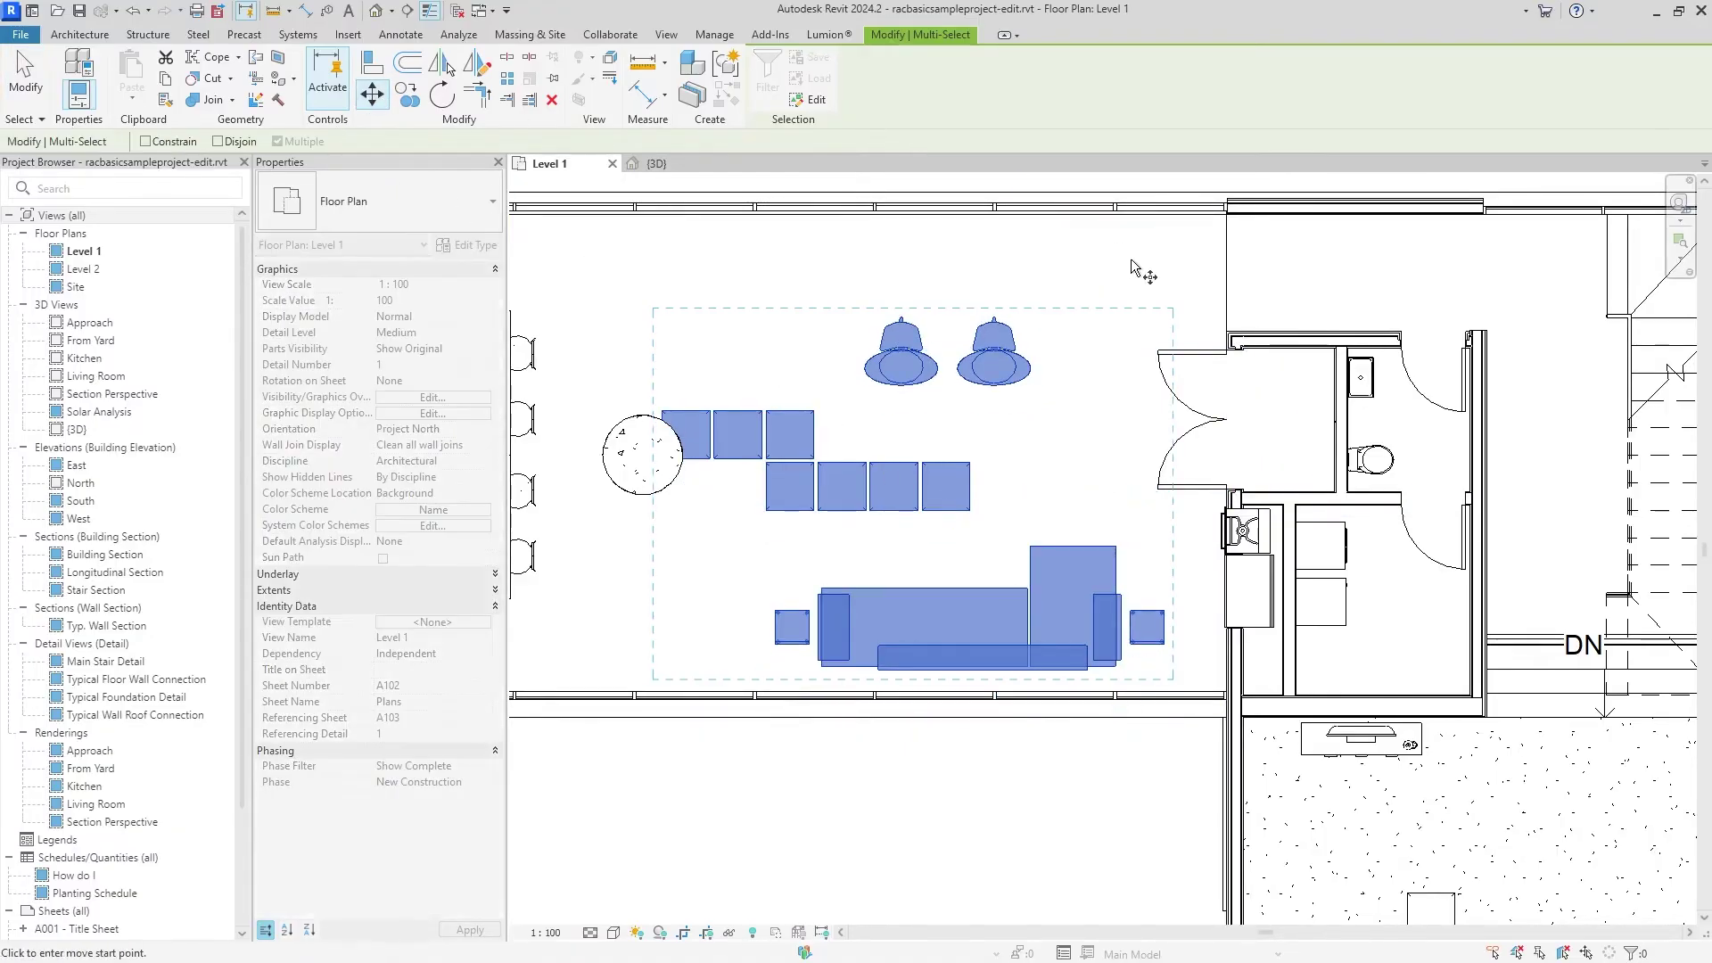
{"action": "left_click", "coordinate": [1125, 269]}
{"action": "left_click", "coordinate": [1125, 279]}
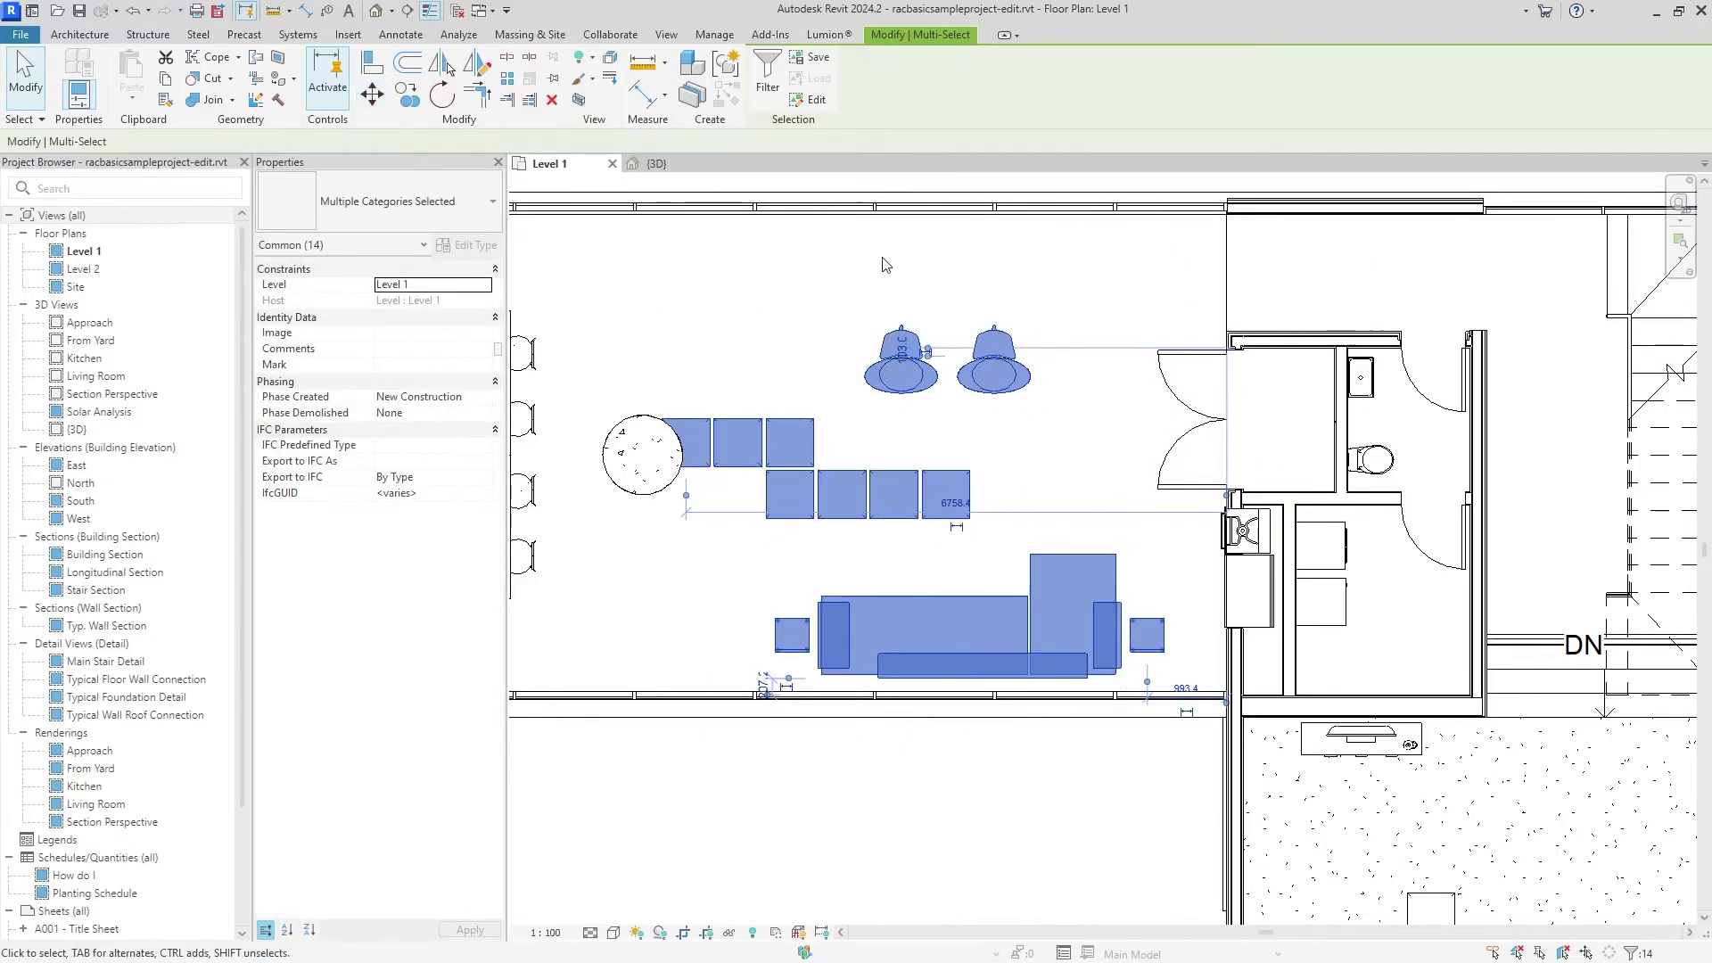
{"action": "scroll", "coordinate": [953, 297], "scroll_direction": "down", "scroll_amount": 2}
{"action": "scroll", "coordinate": [990, 402], "scroll_direction": "down", "scroll_amount": 1}
{"action": "key", "text": "Escape"}
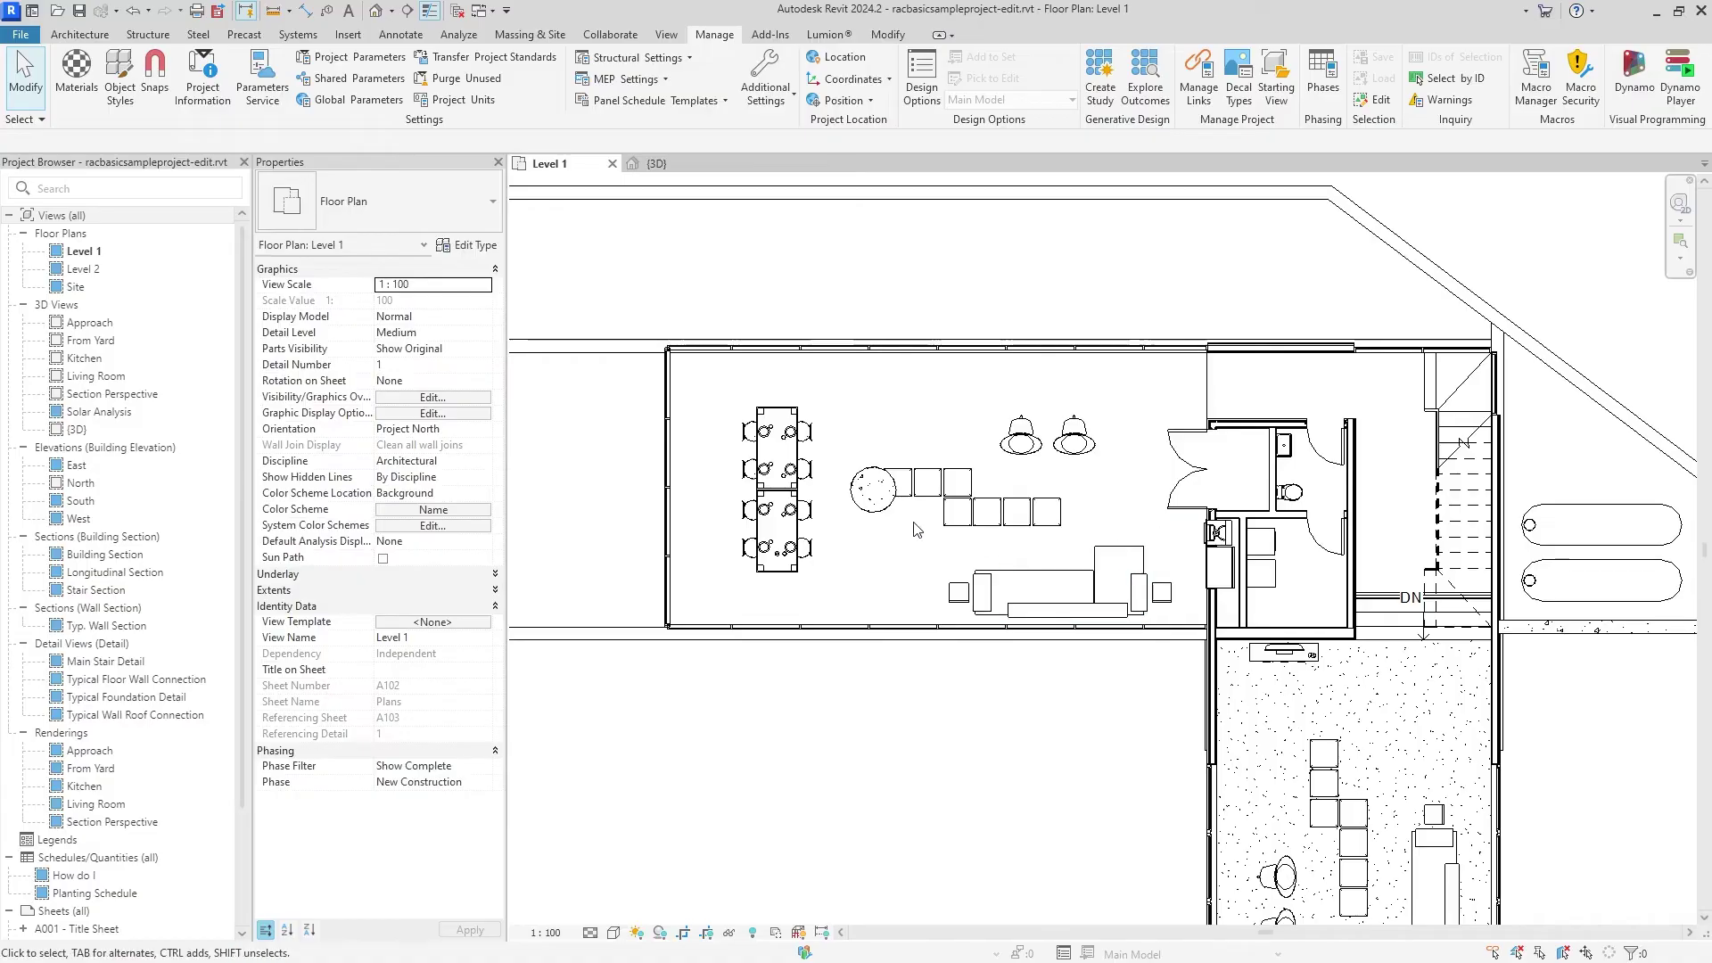
Set the round concrete column's Phase Demolished to New Construction and apply.
{"action": "left_click", "coordinate": [874, 491]}
{"action": "right_click", "coordinate": [875, 518]}
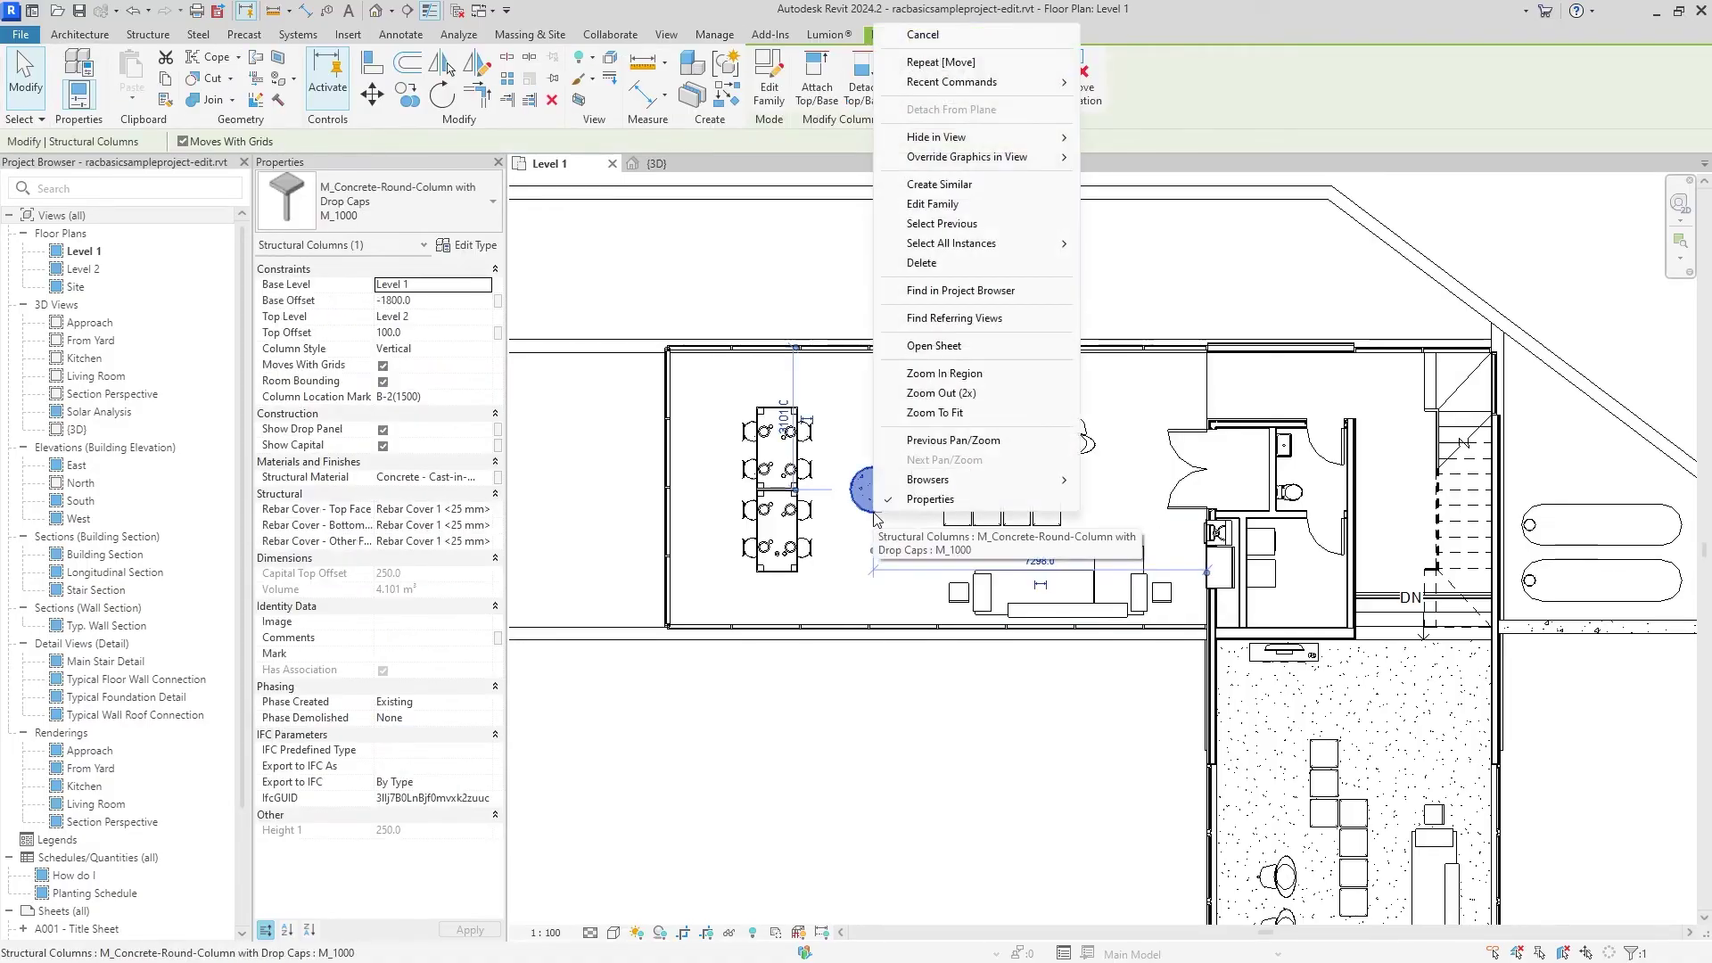
{"action": "key", "text": "Escape"}
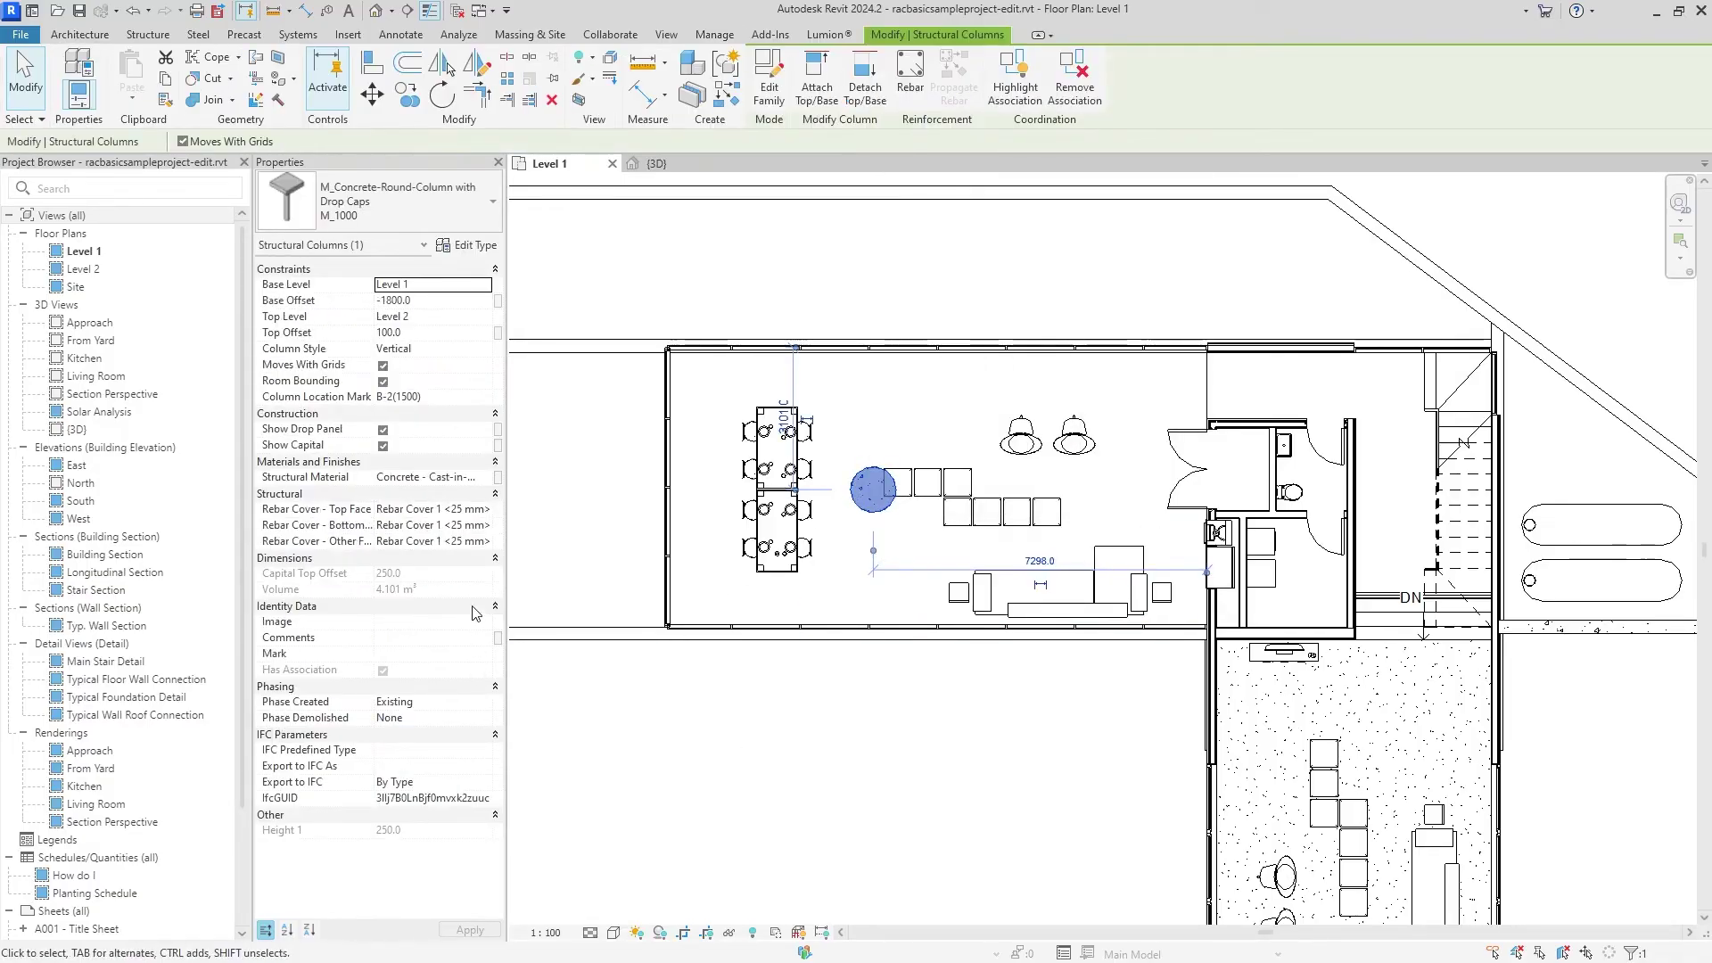
{"action": "left_click", "coordinate": [431, 718]}
{"action": "left_click", "coordinate": [427, 749]}
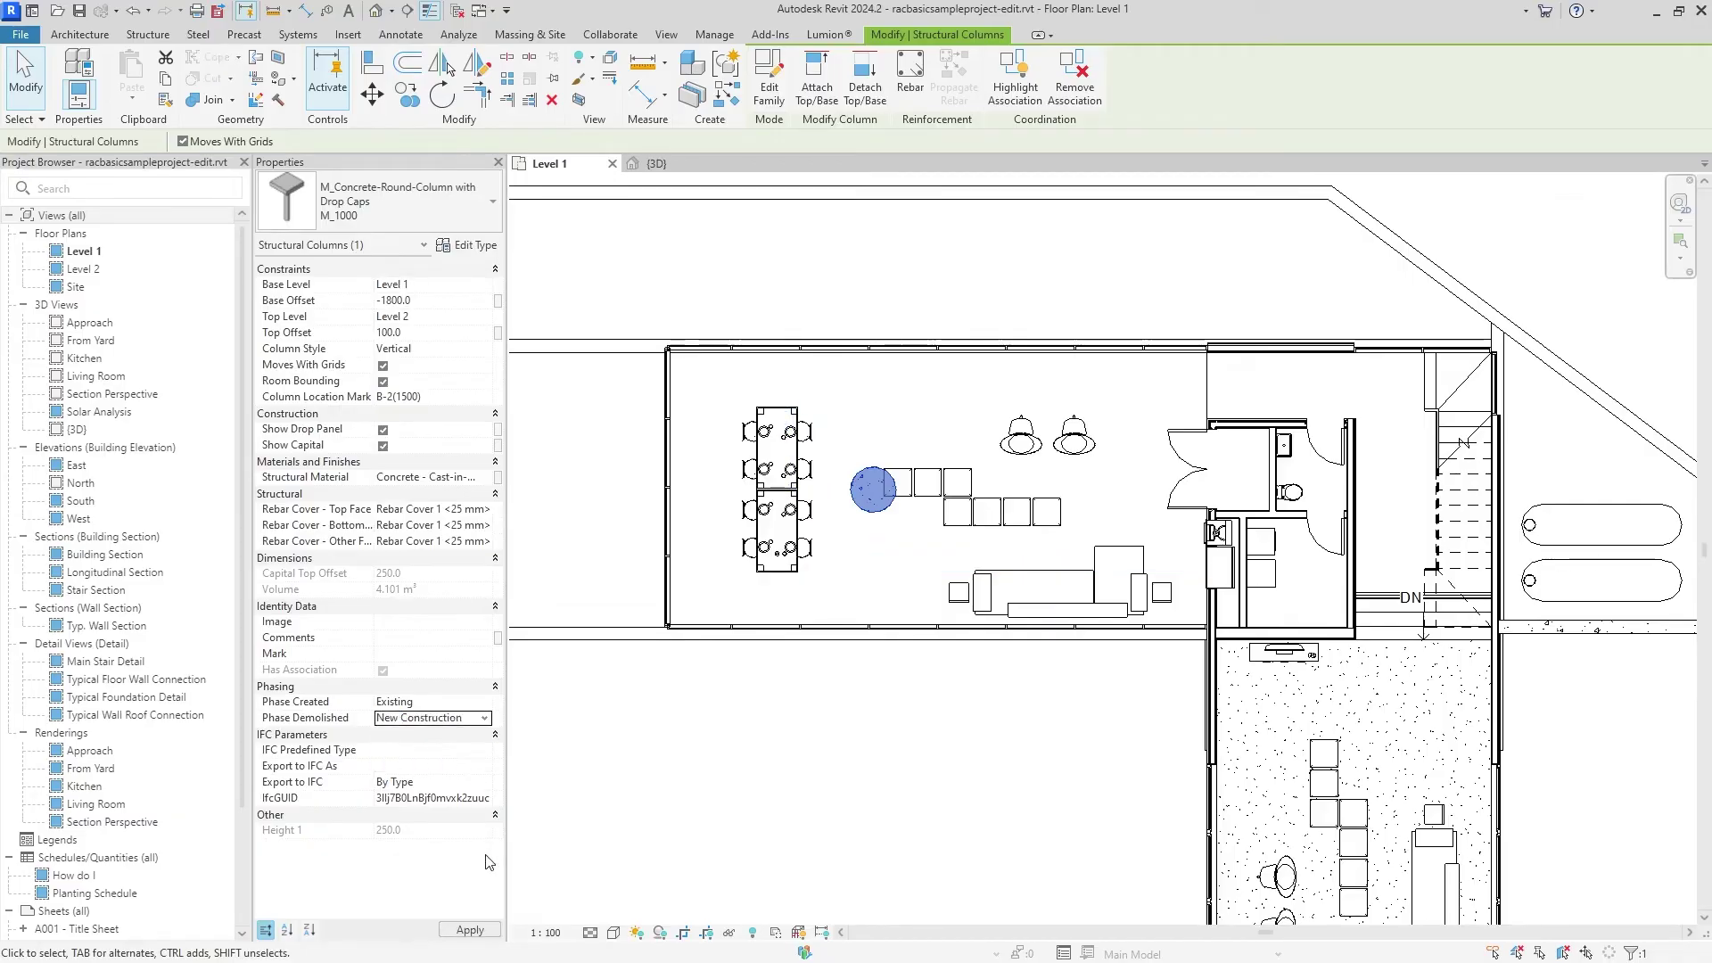
{"action": "left_click", "coordinate": [470, 930]}
{"action": "left_click", "coordinate": [910, 766]}
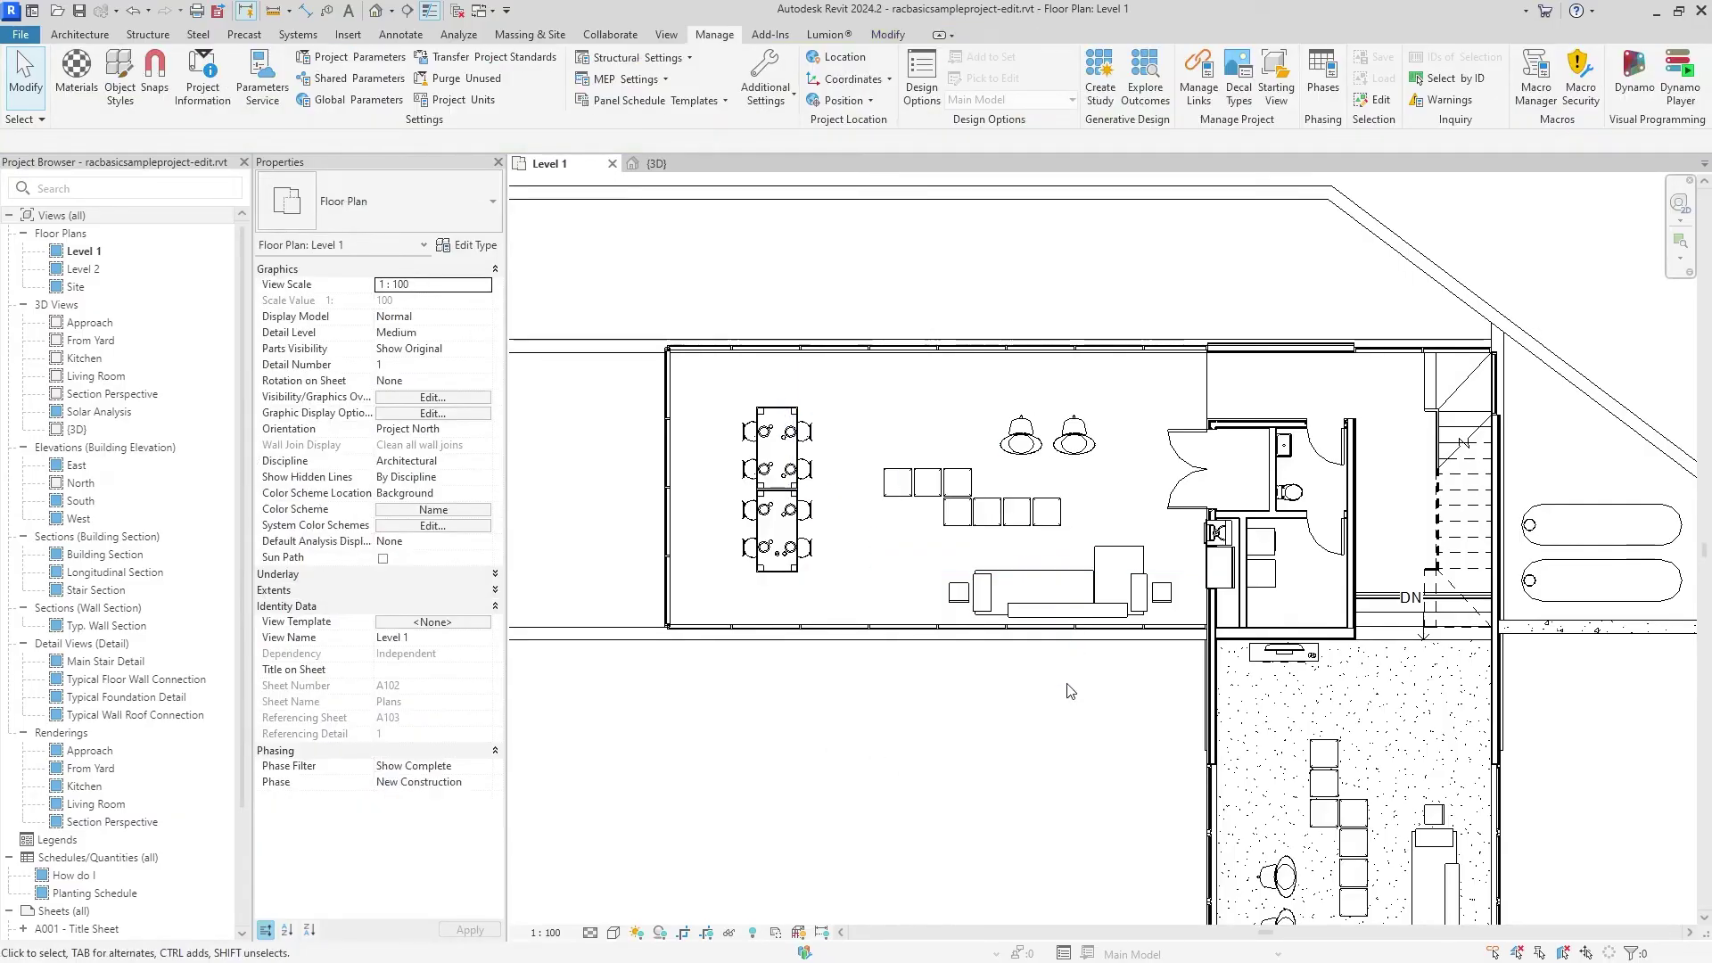
{"action": "scroll", "coordinate": [1070, 691], "scroll_direction": "down", "scroll_amount": 1}
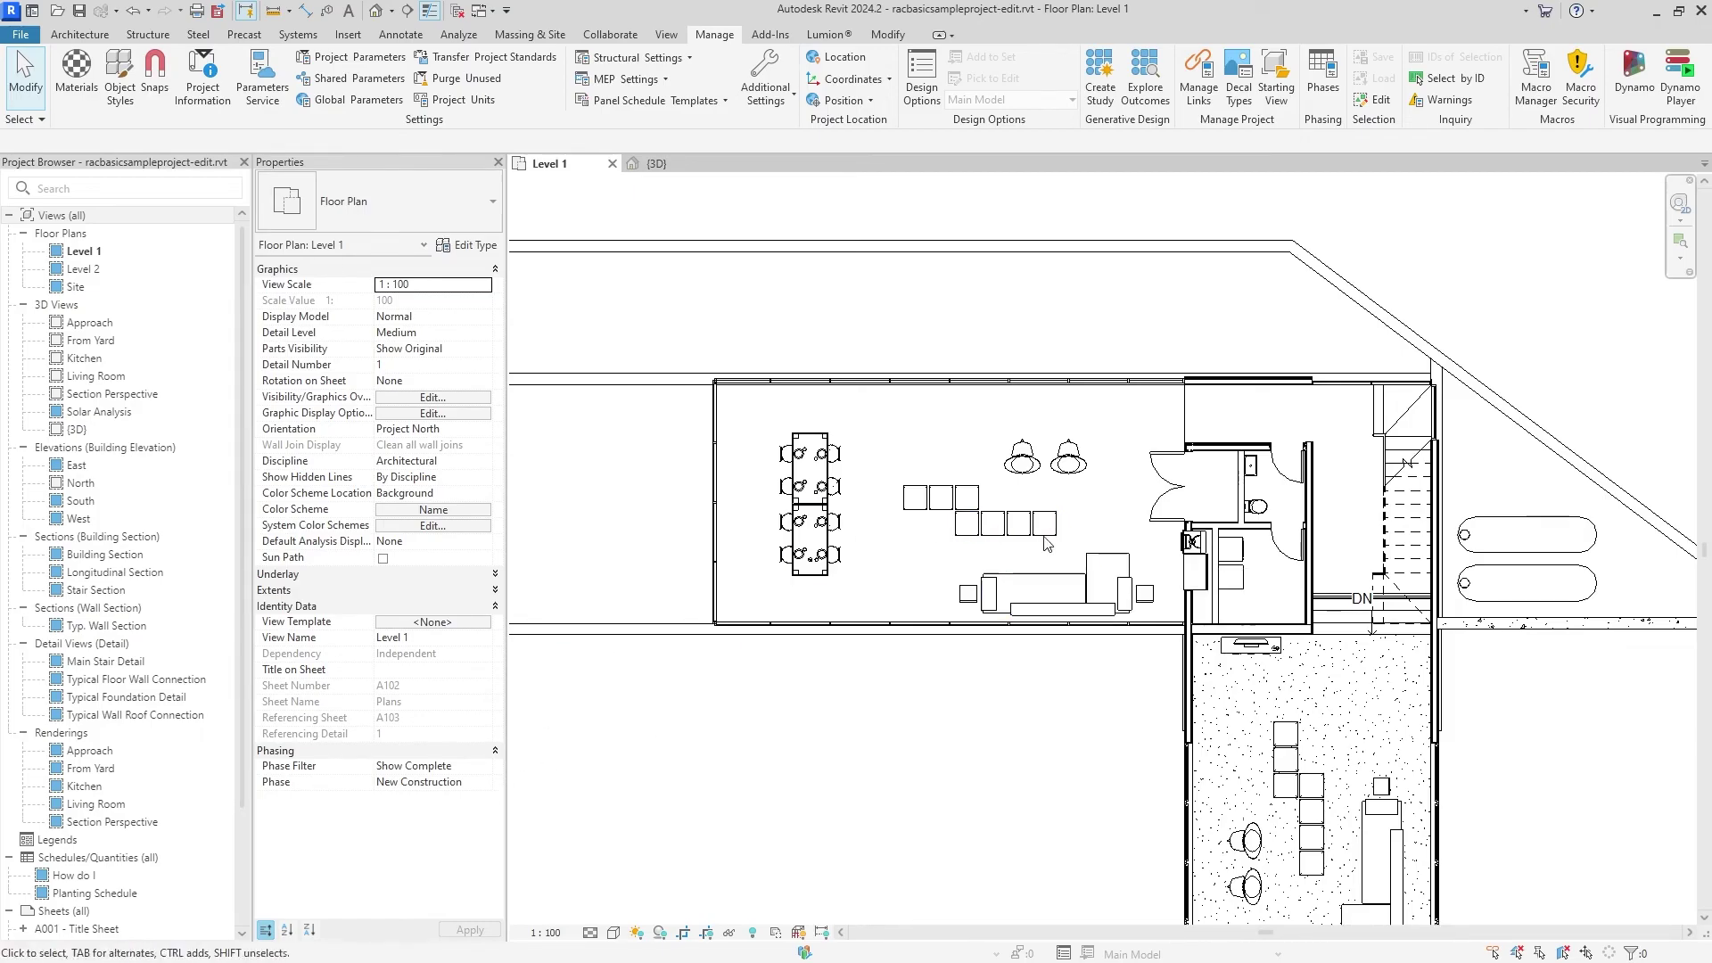
Apply phase filter Show All with view phase Existing to the plan.
{"action": "left_click", "coordinate": [484, 766]}
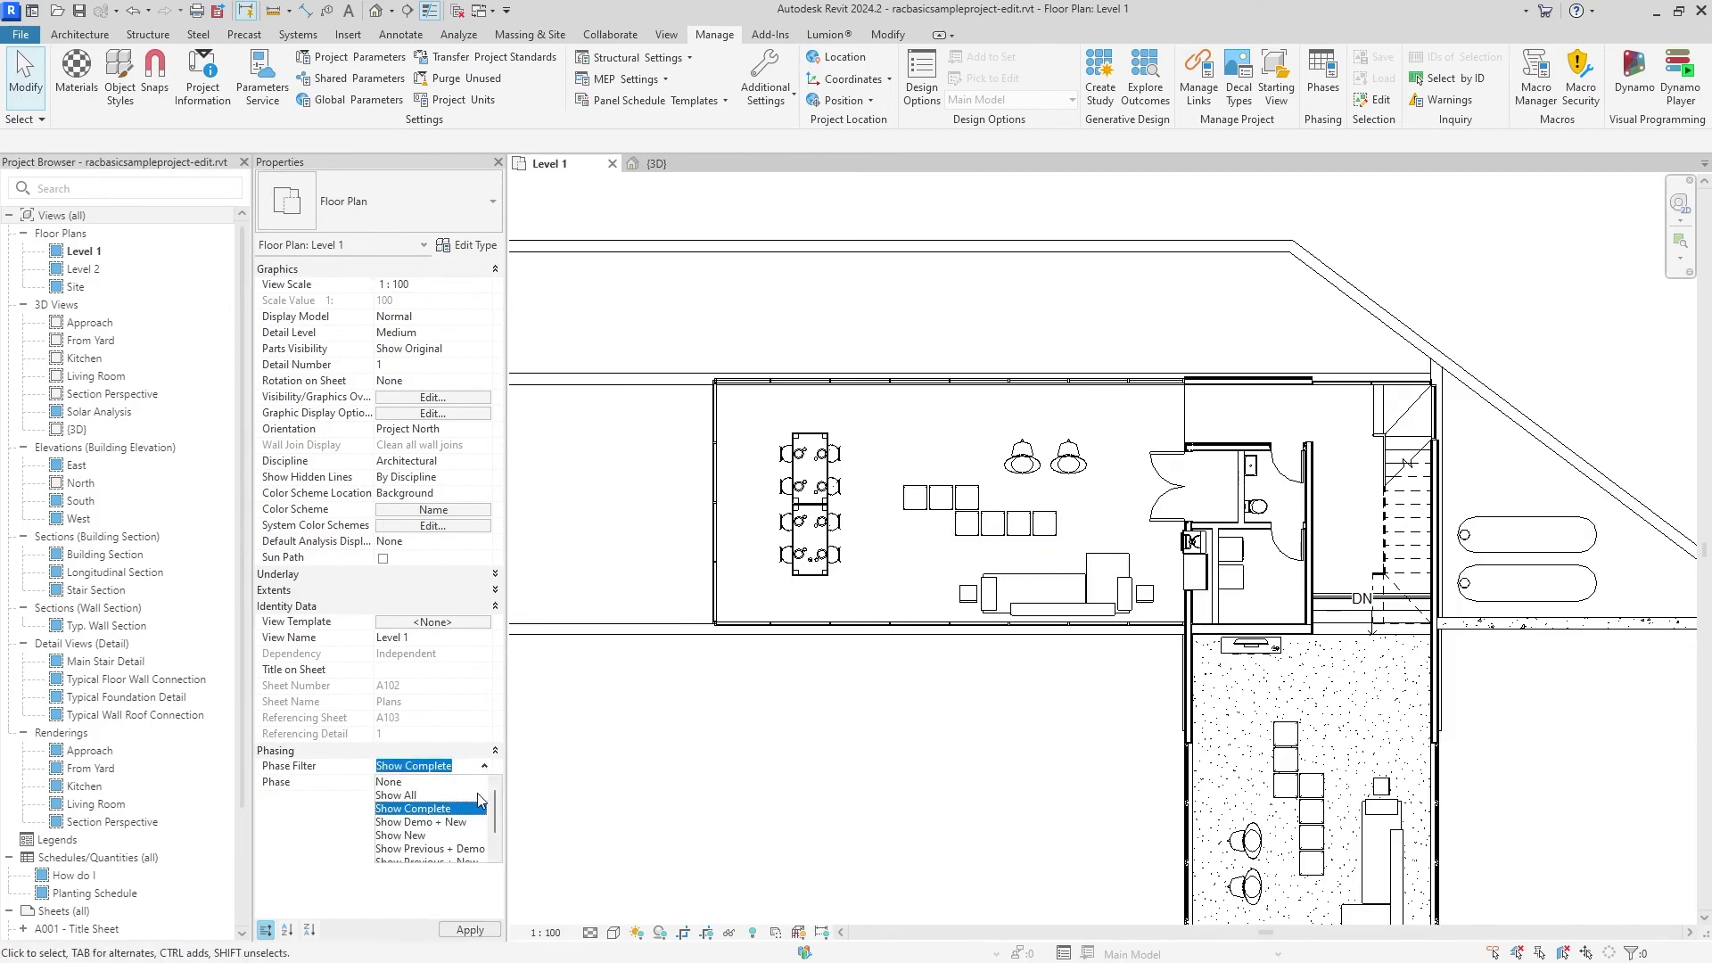
{"action": "left_click", "coordinate": [477, 798]}
{"action": "left_click", "coordinate": [442, 800]}
{"action": "left_click", "coordinate": [469, 930]}
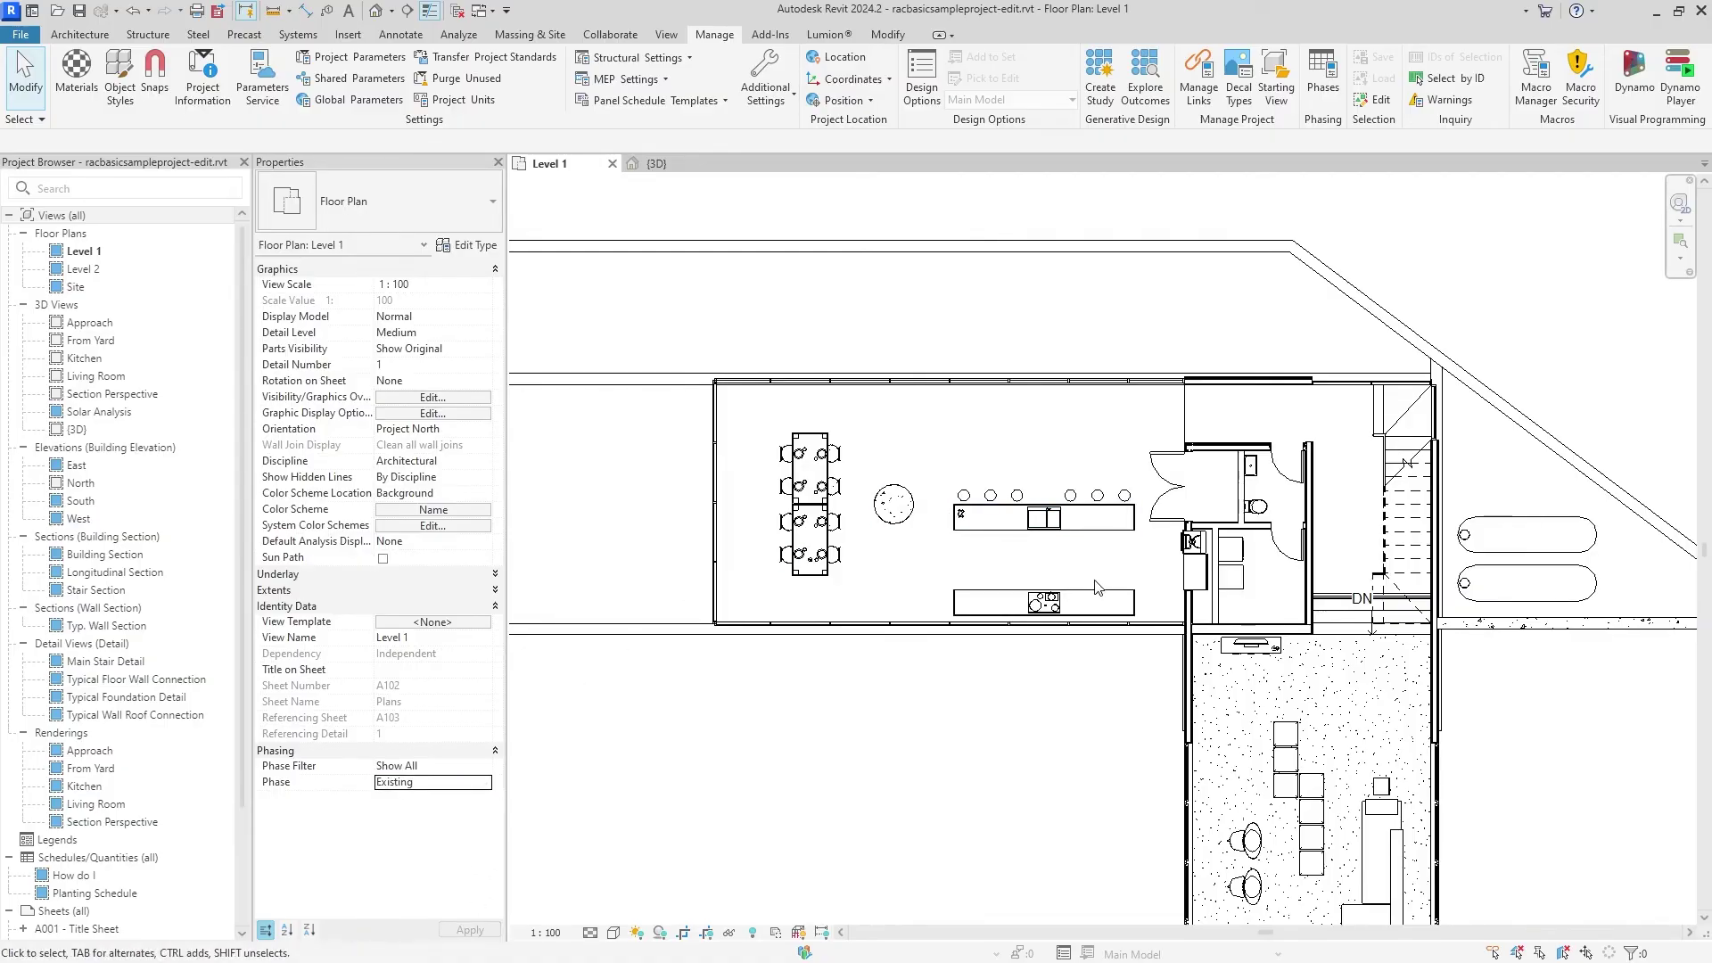
Apply phase filter Show Complete with phase New Construction to the plan.
{"action": "left_click", "coordinate": [485, 767]}
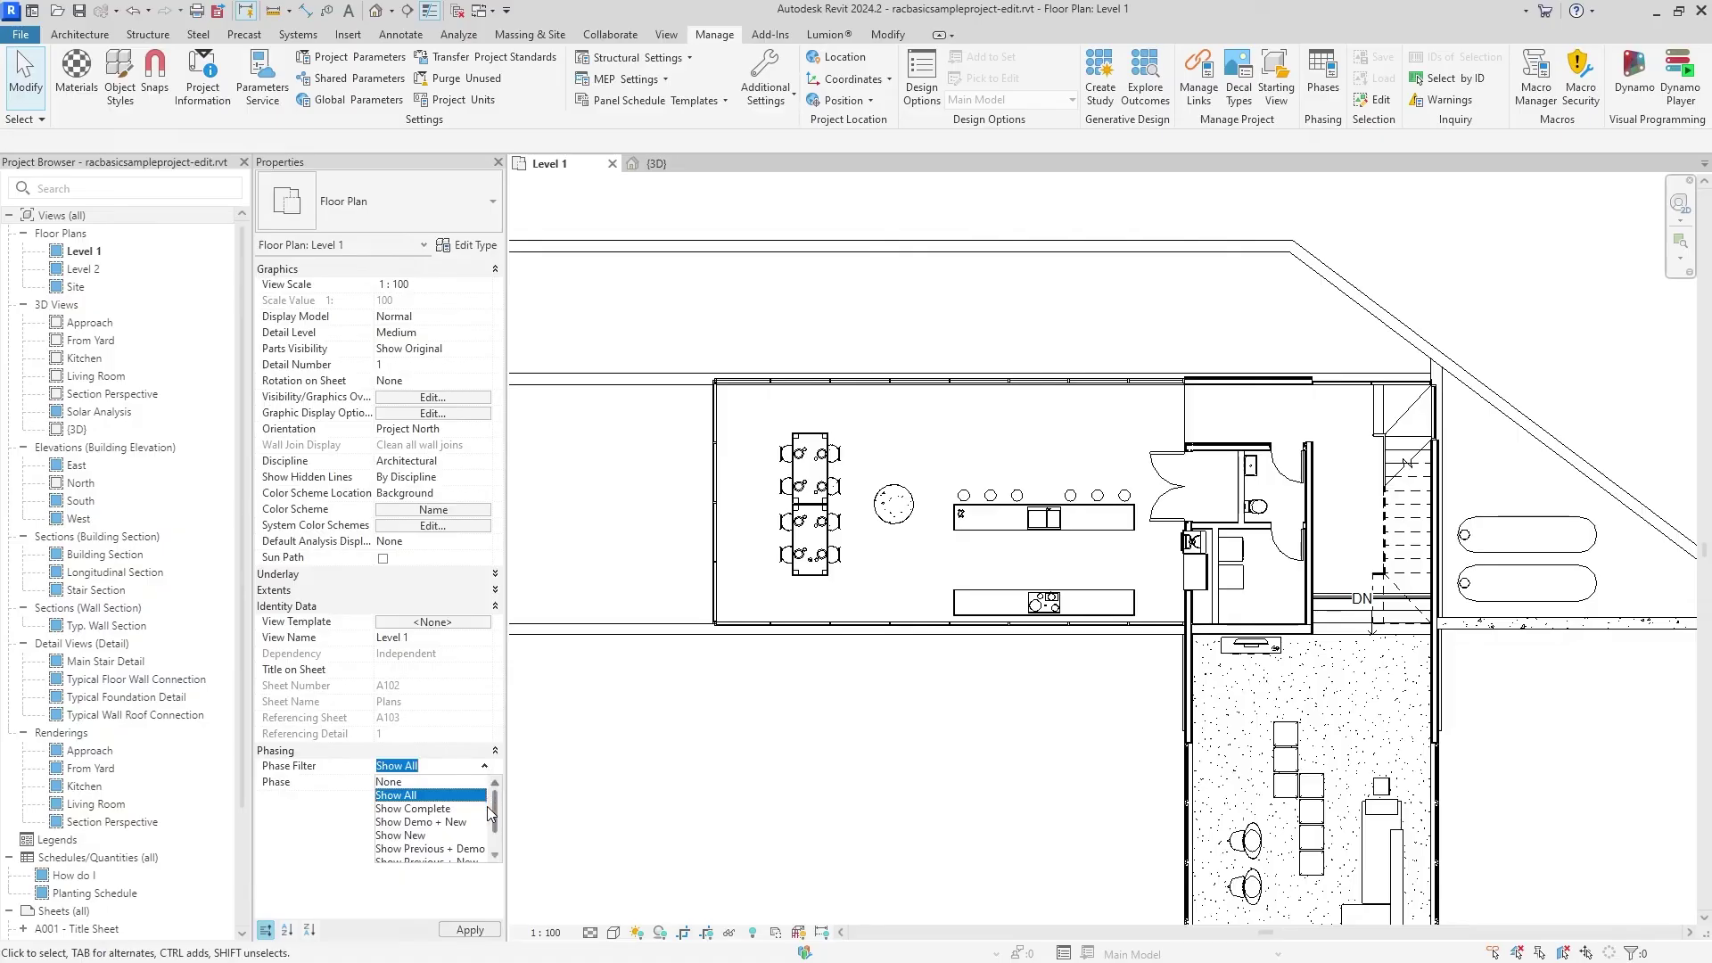
{"action": "left_click", "coordinate": [429, 809]}
{"action": "left_click", "coordinate": [485, 783]}
{"action": "left_click", "coordinate": [429, 814]}
{"action": "left_click", "coordinate": [471, 931]}
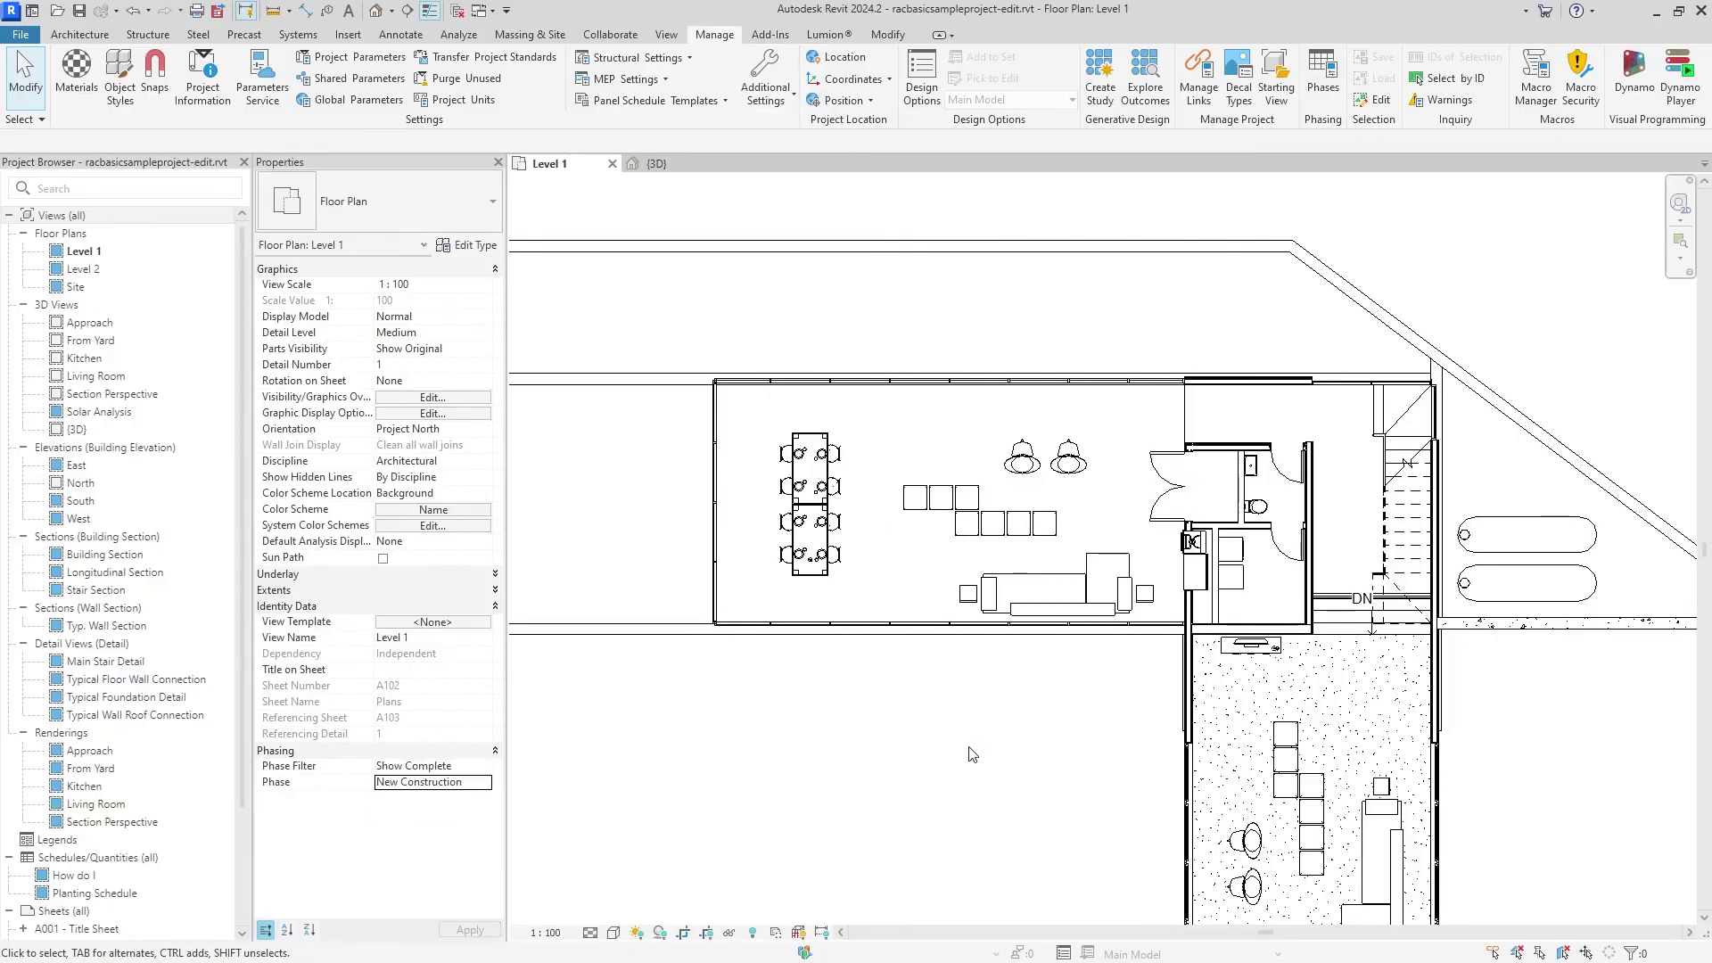
Apply phase filter Show All, keeping the phase at New Construction.
{"action": "left_click", "coordinate": [462, 767]}
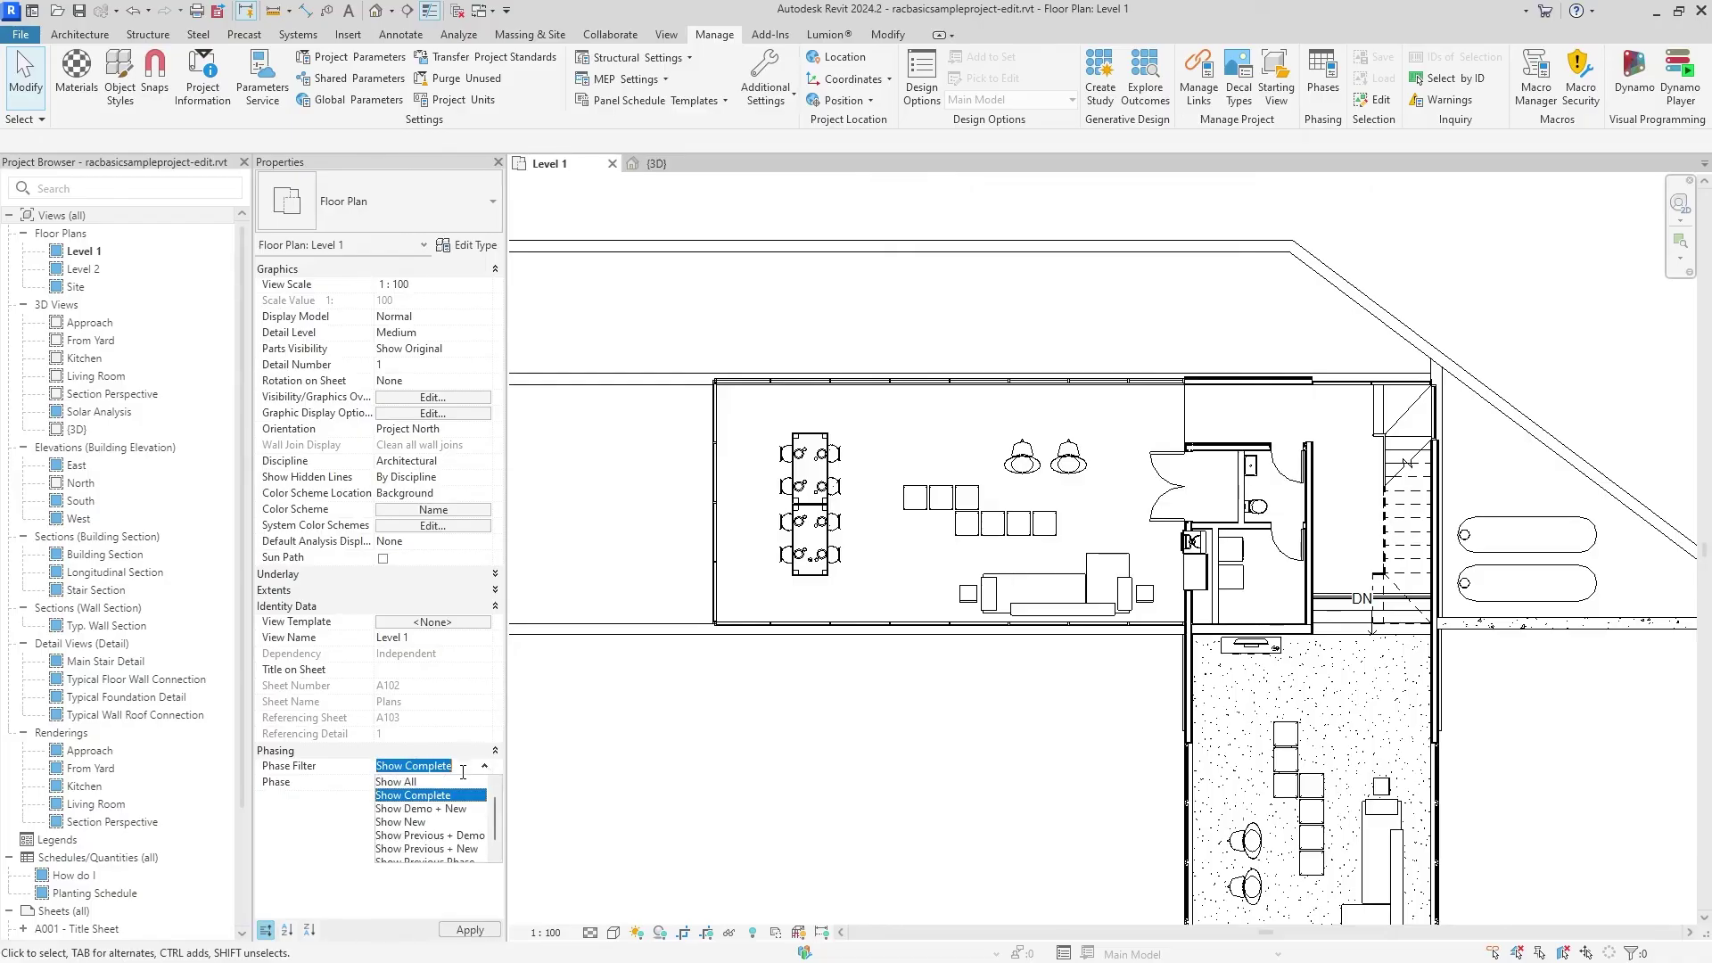
{"action": "left_click", "coordinate": [396, 782]}
{"action": "left_click", "coordinate": [454, 782]}
{"action": "left_click", "coordinate": [452, 814]}
{"action": "left_click", "coordinate": [468, 929]}
{"action": "scroll", "coordinate": [1042, 563], "scroll_direction": "up", "scroll_amount": 3}
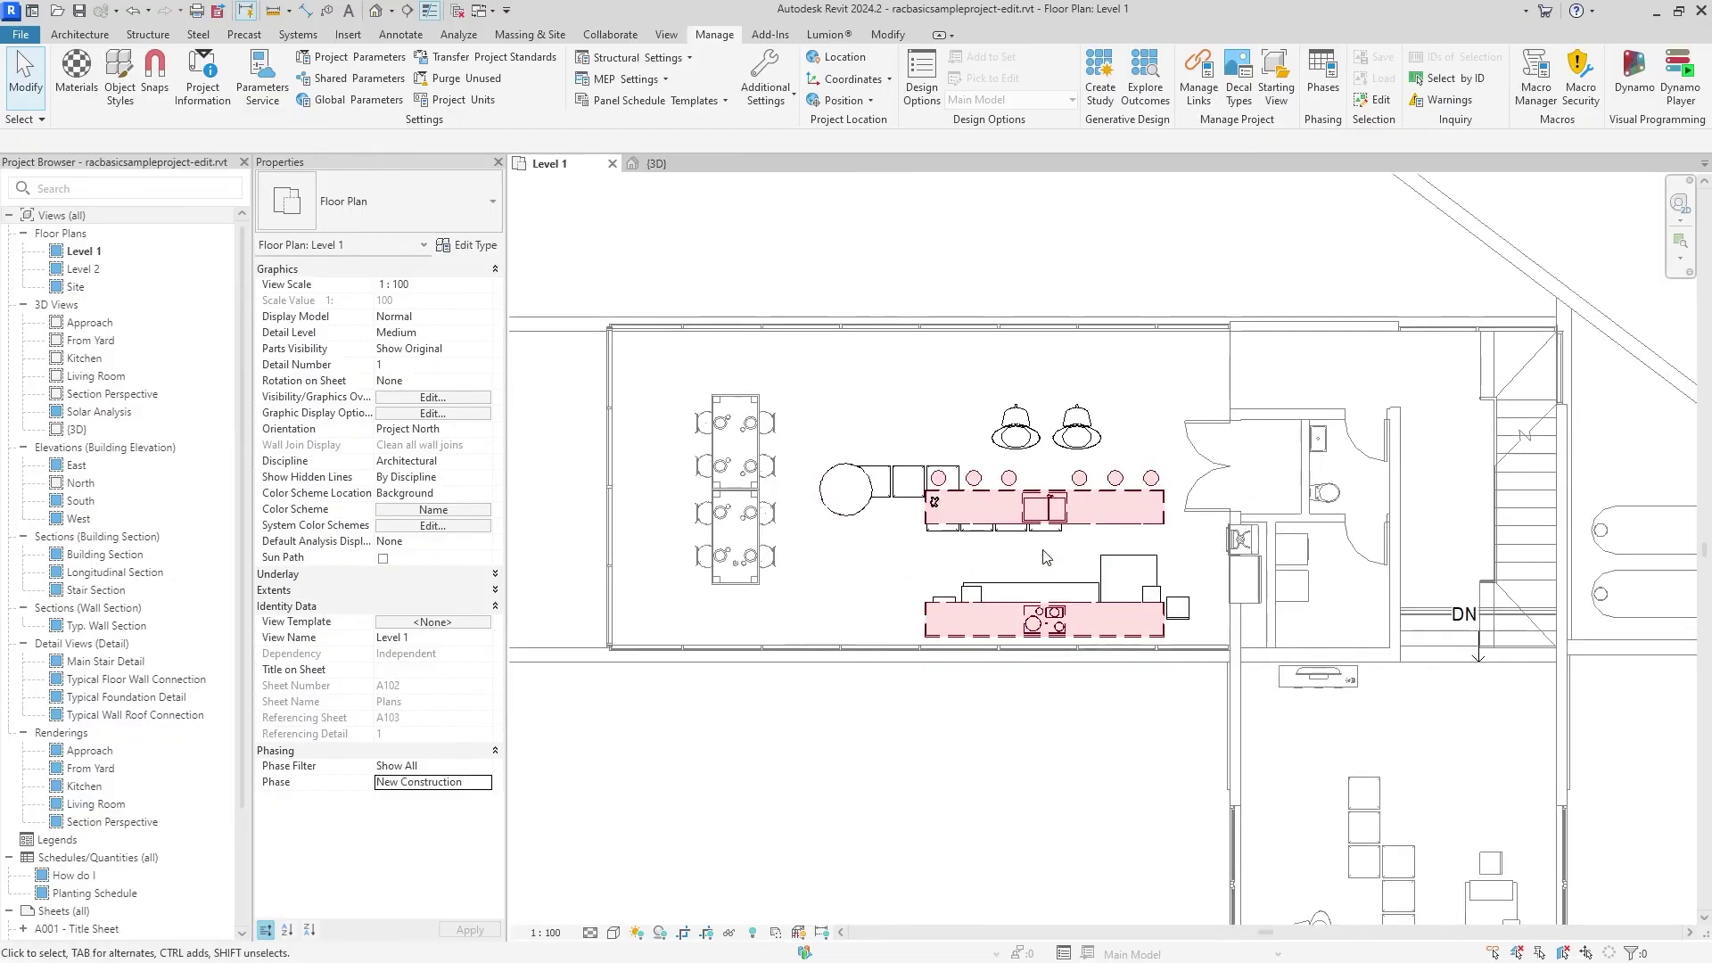
Set the plan's phase filter to Show Previous + Demo and apply.
{"action": "left_click", "coordinate": [428, 765]}
{"action": "left_click", "coordinate": [485, 768]}
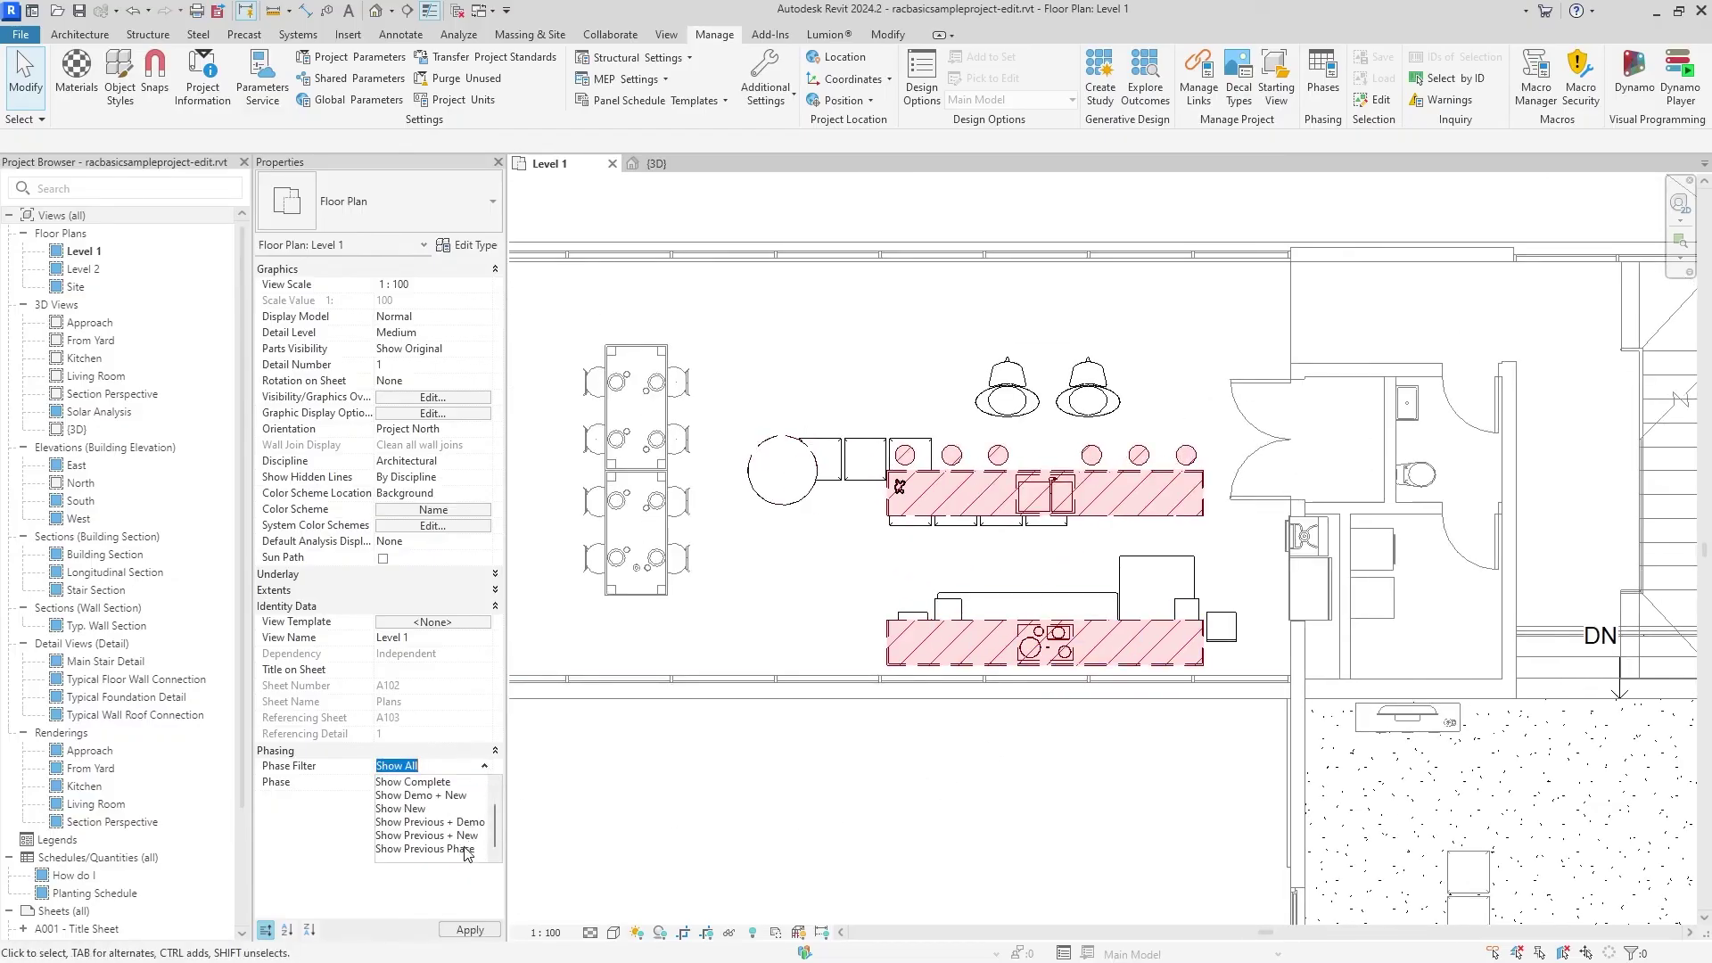
{"action": "left_click", "coordinate": [466, 824]}
{"action": "left_click", "coordinate": [468, 929]}
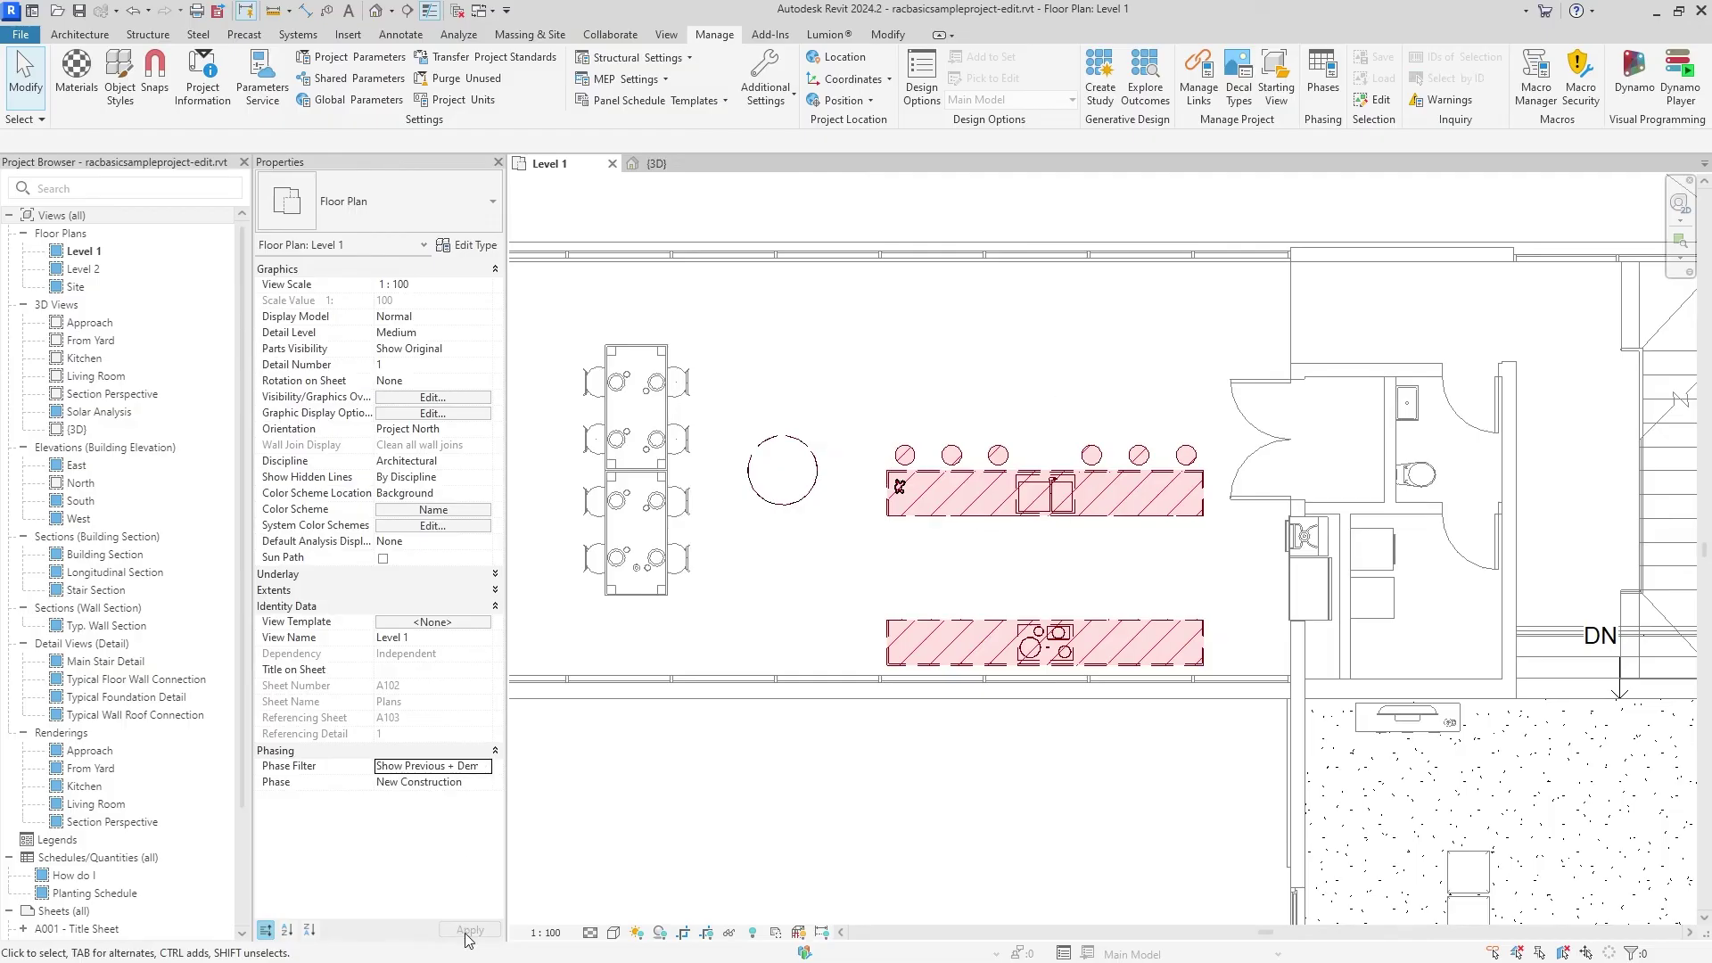
Switch to the {3D} view and apply the Show Previous + Demo phase filter.
{"action": "left_click", "coordinate": [676, 163]}
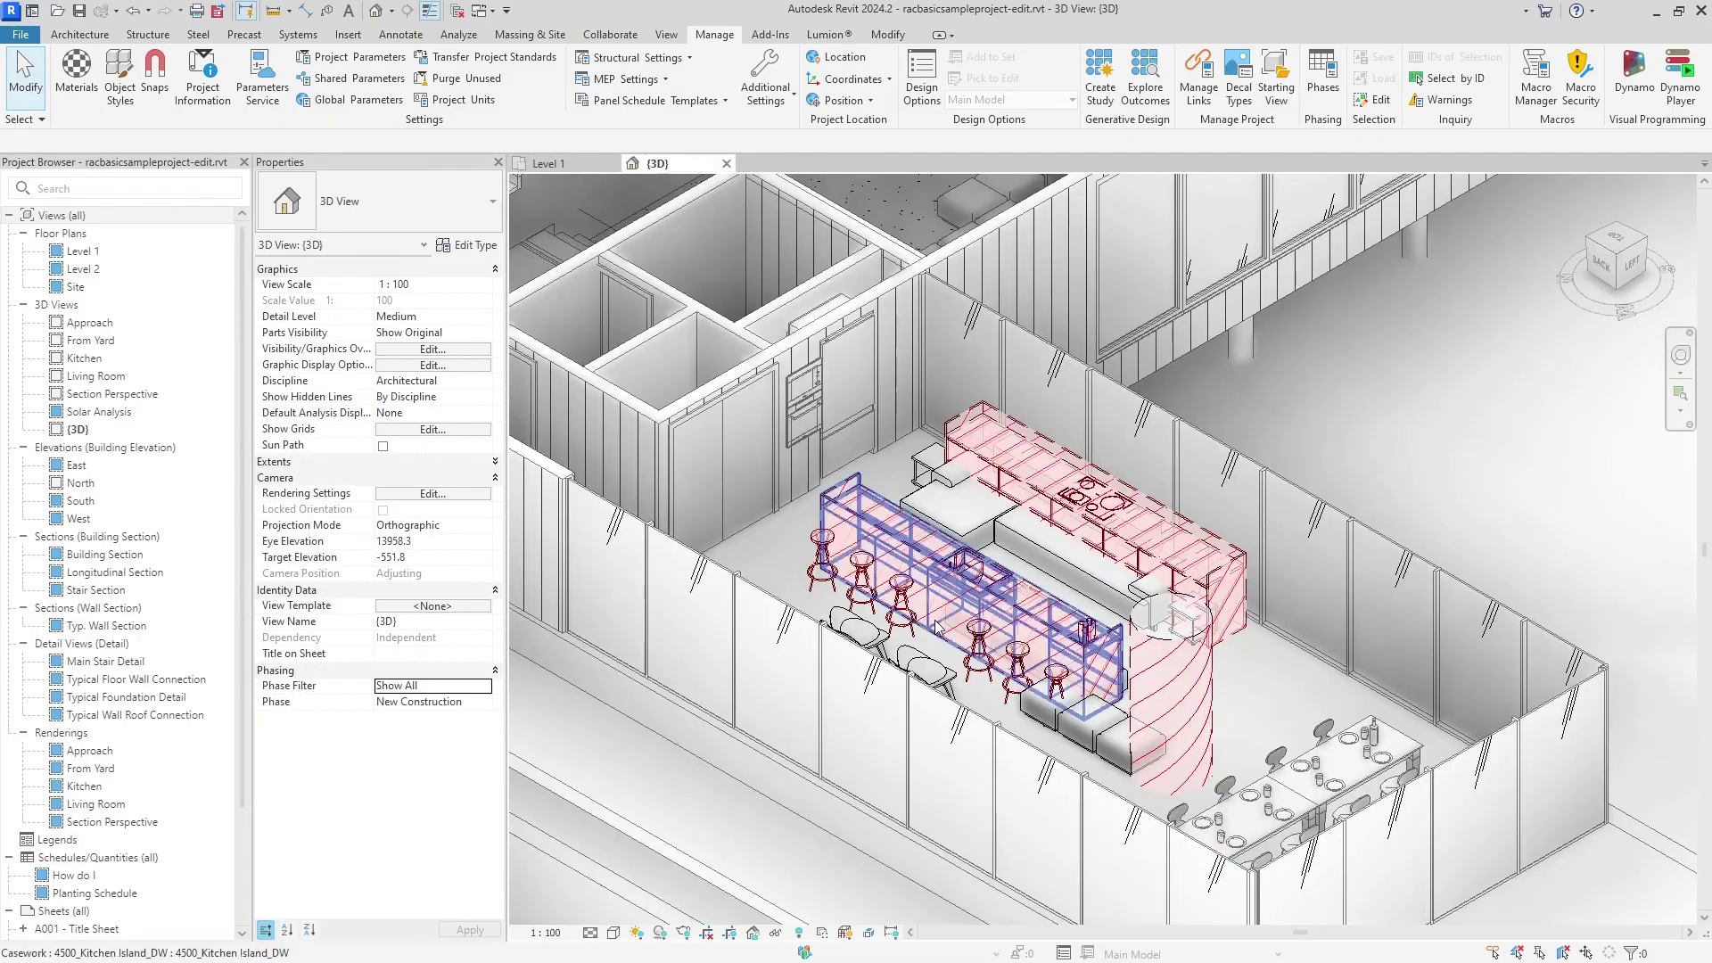
{"action": "left_click", "coordinate": [486, 687]}
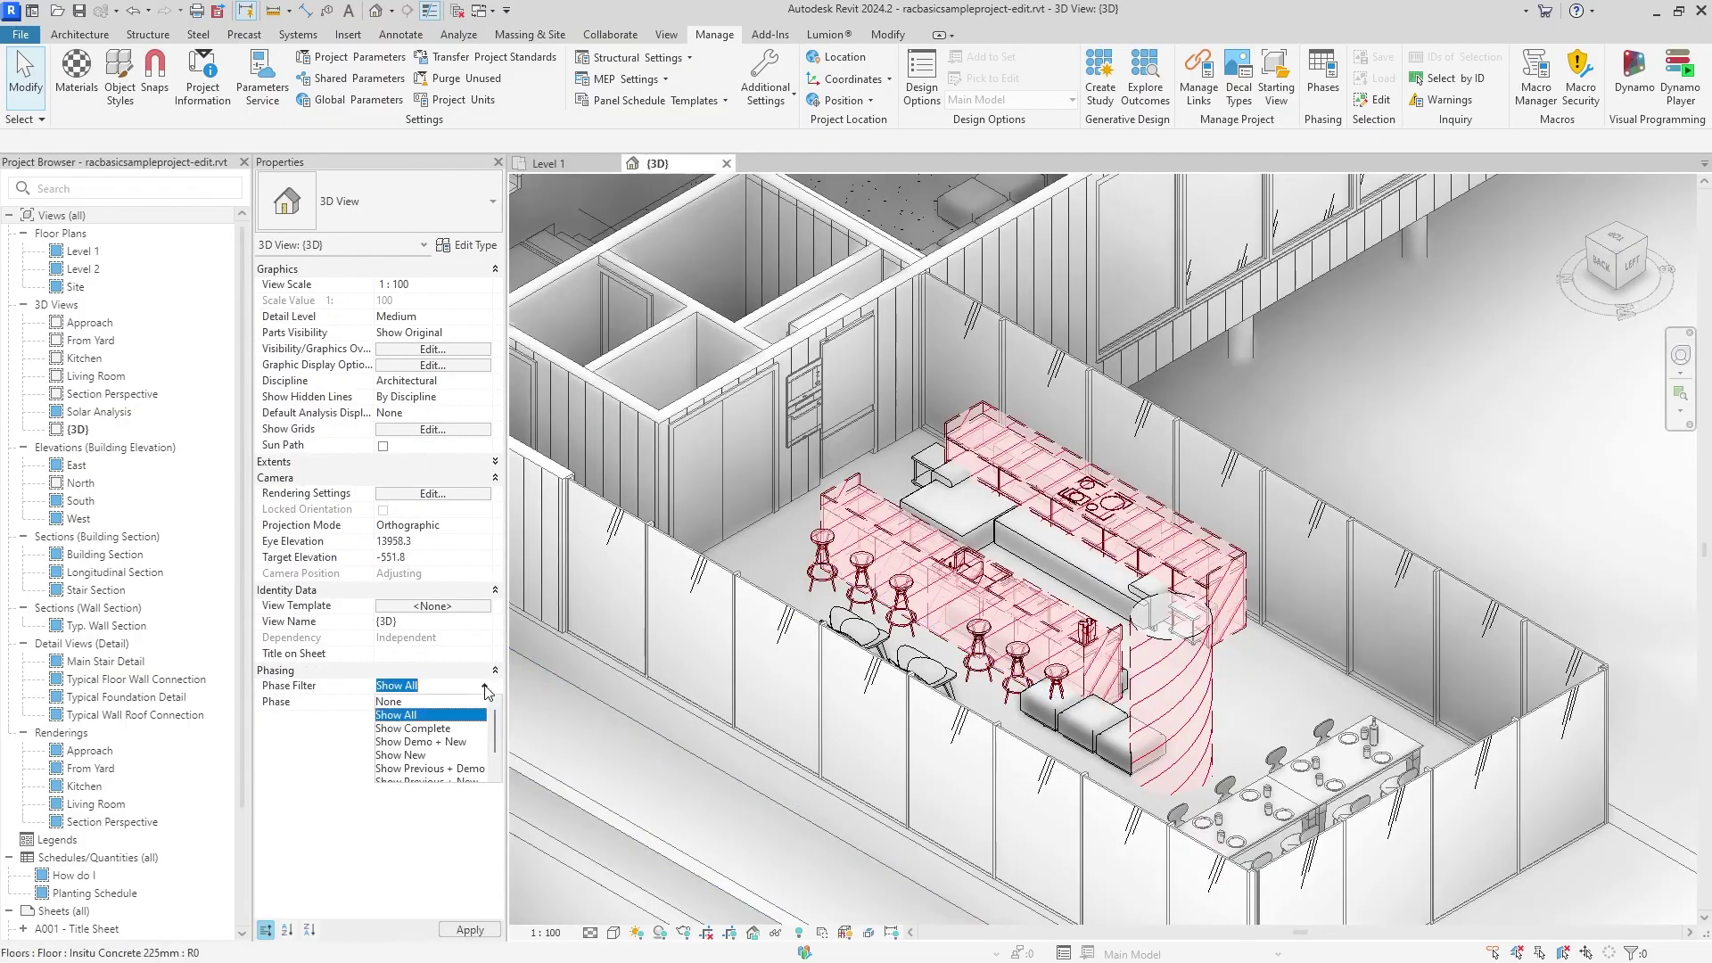
{"action": "left_click", "coordinate": [479, 769]}
{"action": "left_click", "coordinate": [470, 930]}
{"action": "scroll", "coordinate": [1044, 617], "scroll_direction": "up", "scroll_amount": 2}
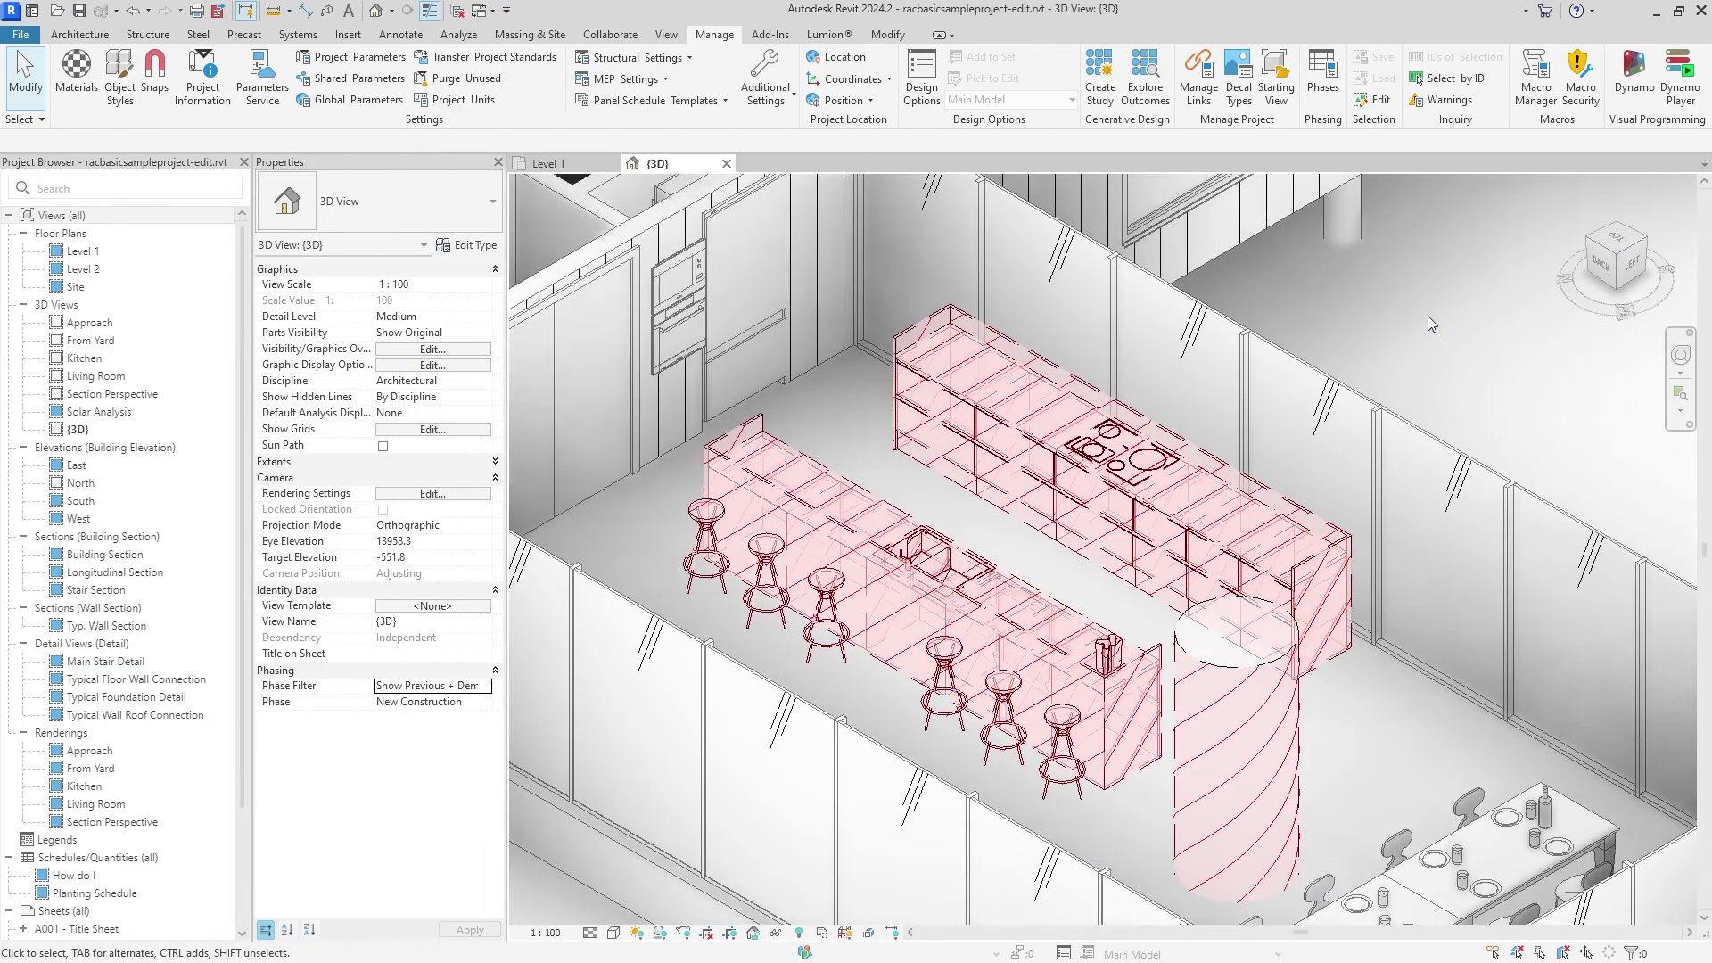